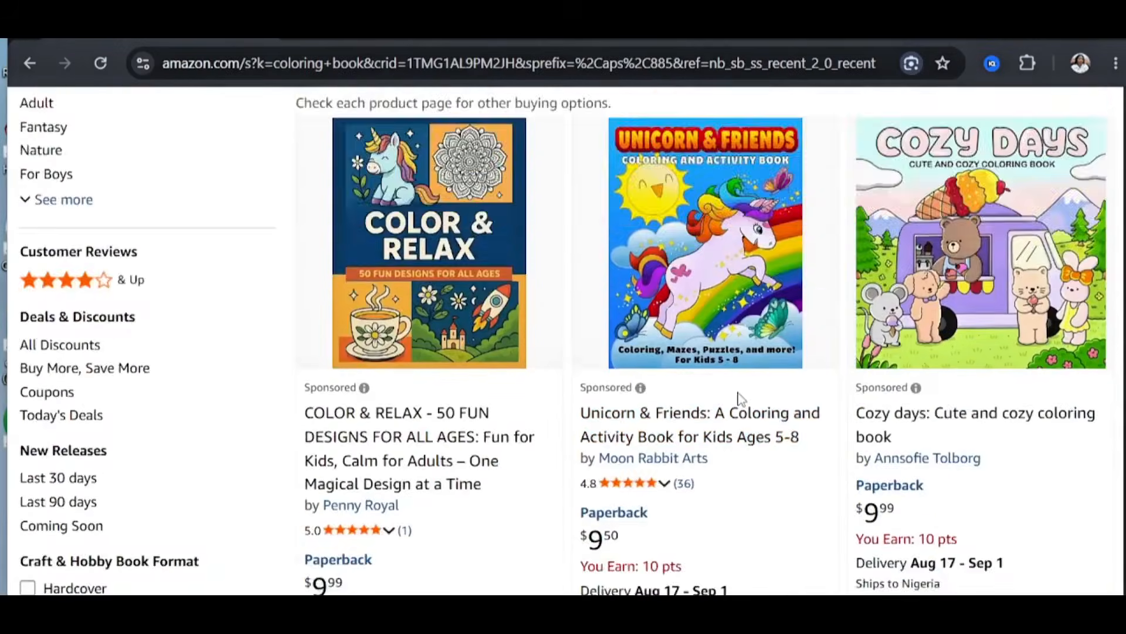
Browse the covers, ratings and prices of the coloring books in the Amazon search results
scroll(738, 399, "down", 8)
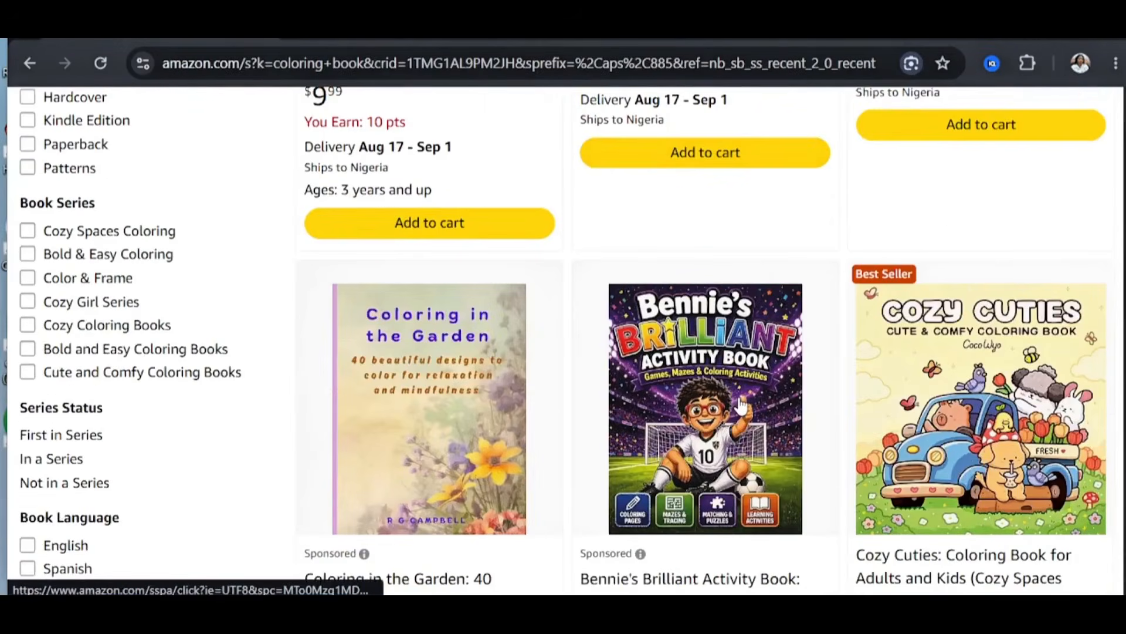
scroll(740, 406, "down", 2)
scroll(858, 410, "down", 6)
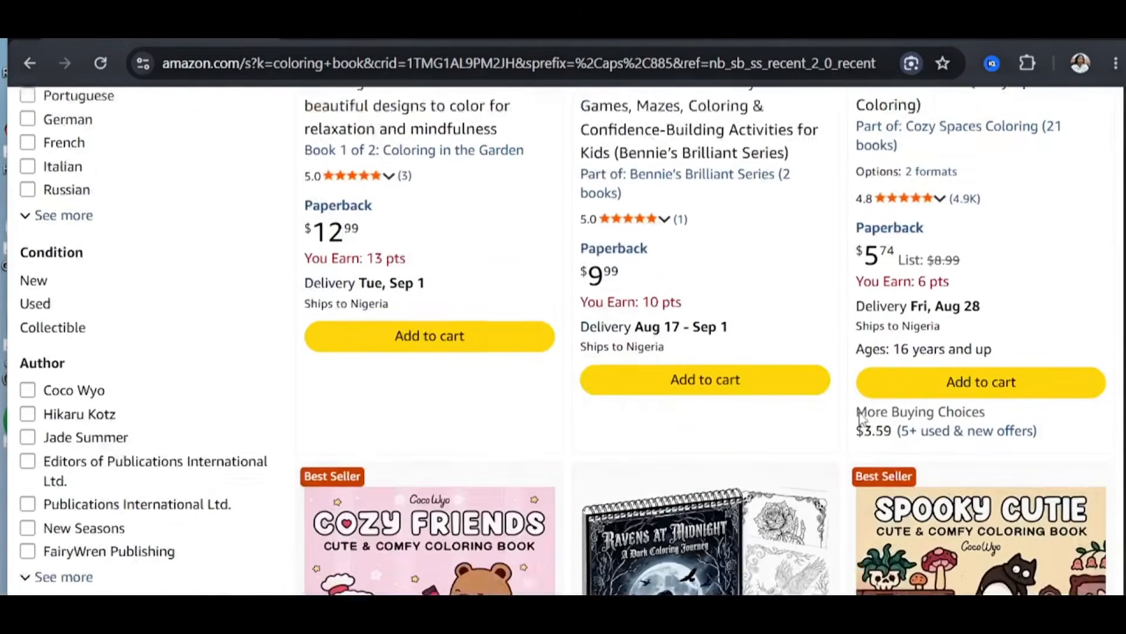
scroll(860, 417, "down", 5)
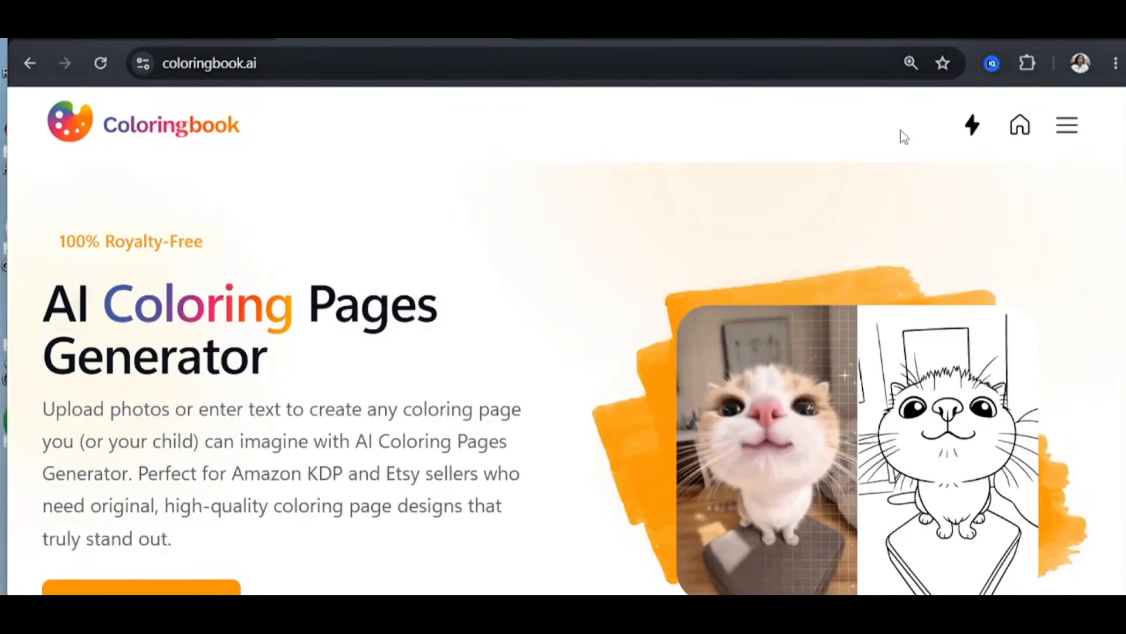
Open the Coloring Book Generator on the coloringbook.ai website
key("ctrl+minus")
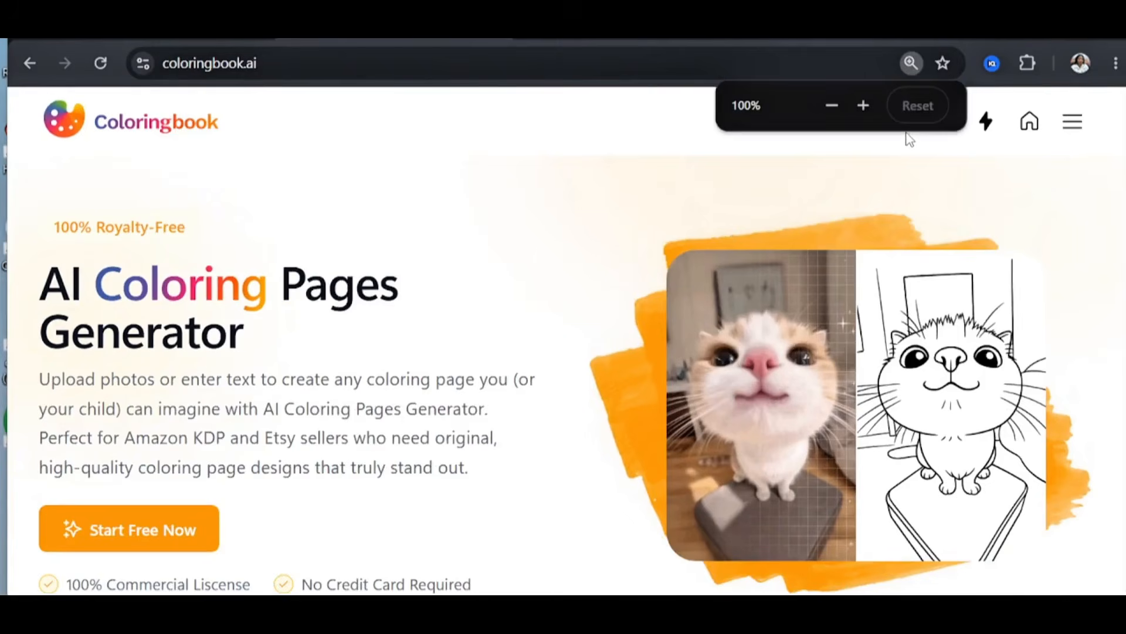
left_click(1072, 122)
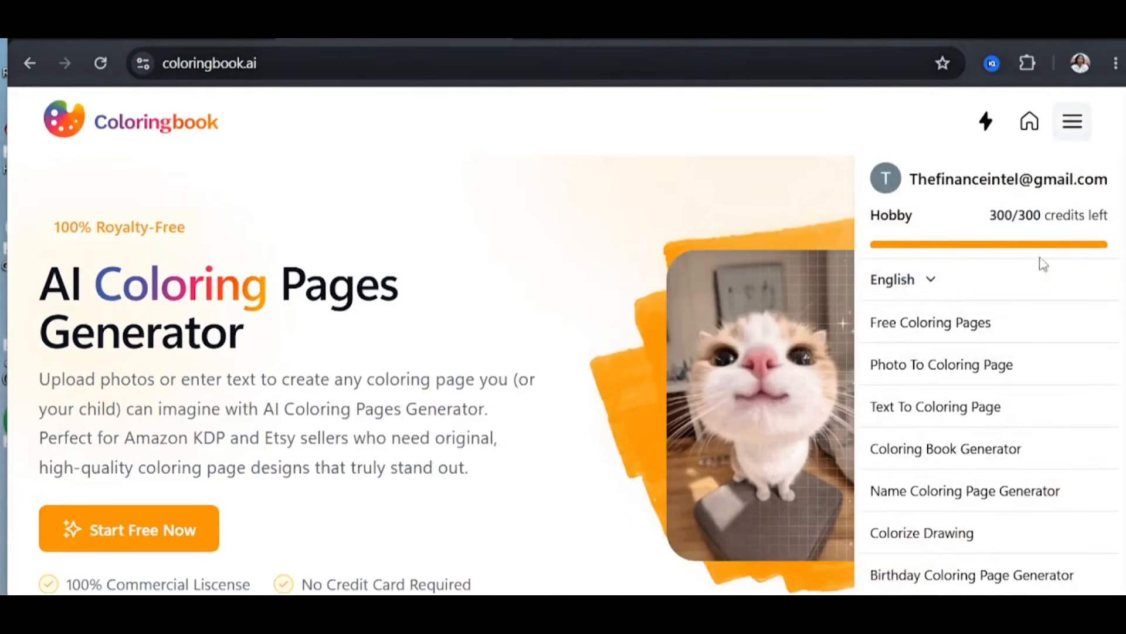
left_click(962, 457)
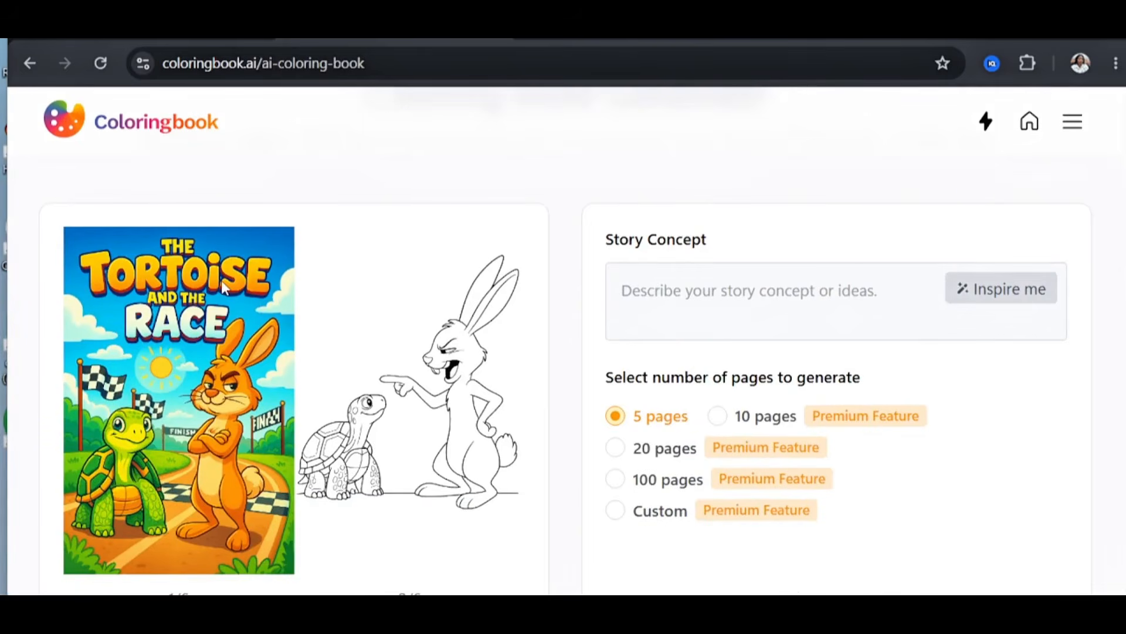
Page through the sample tortoise and hare coloring book to its last two pages
scroll(334, 311, "down", 2)
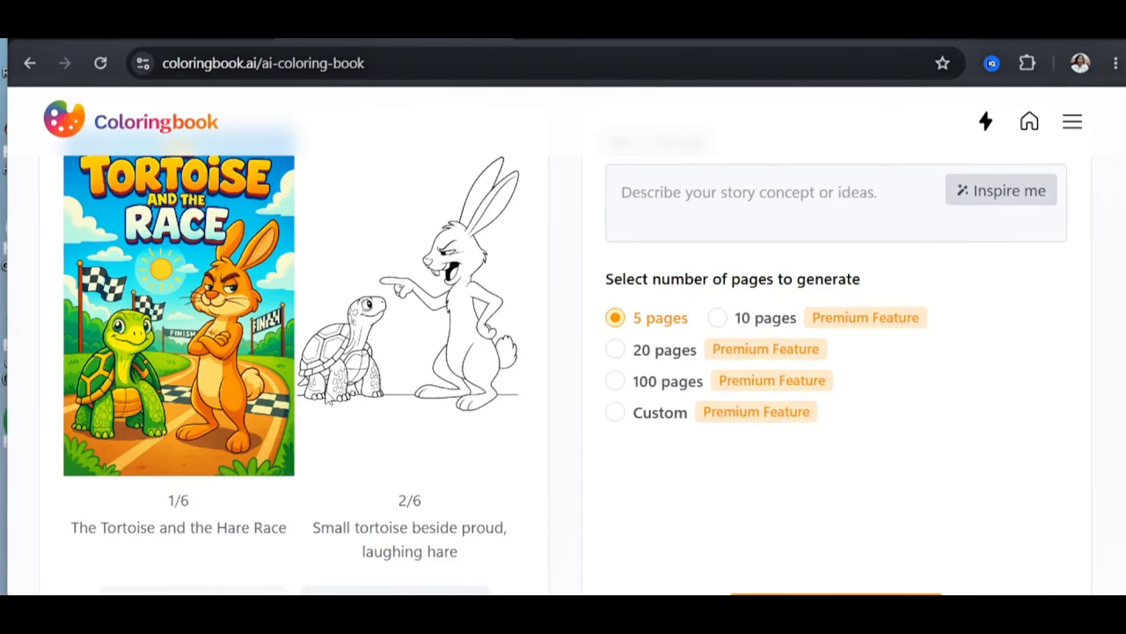
scroll(402, 521, "down", 2)
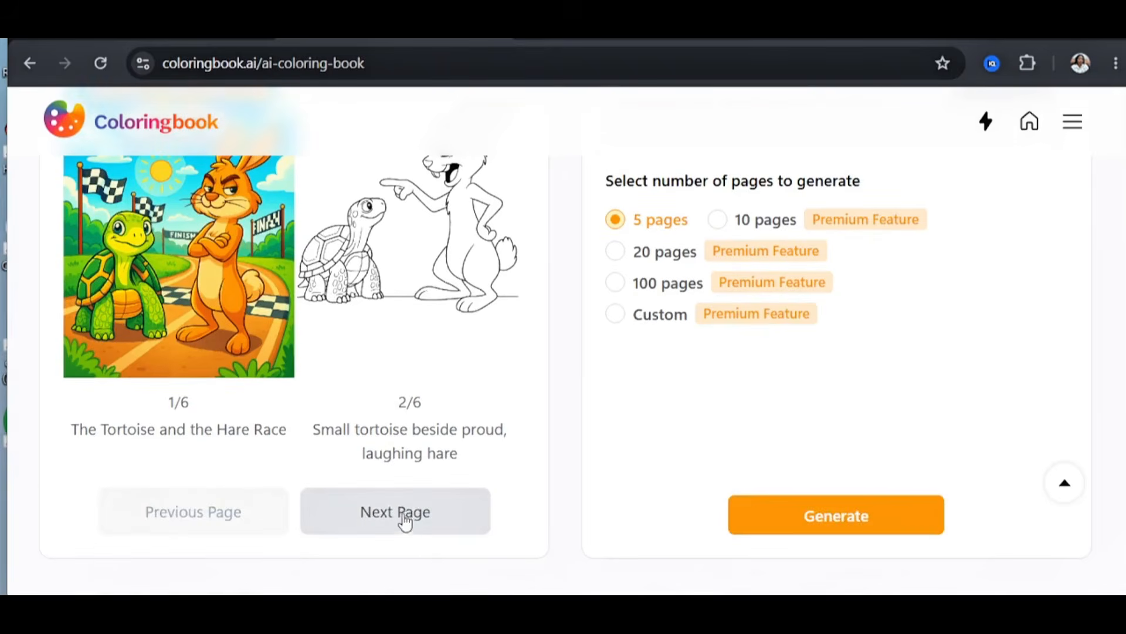
left_click(407, 515)
left_click(405, 513)
scroll(291, 360, "up", 4)
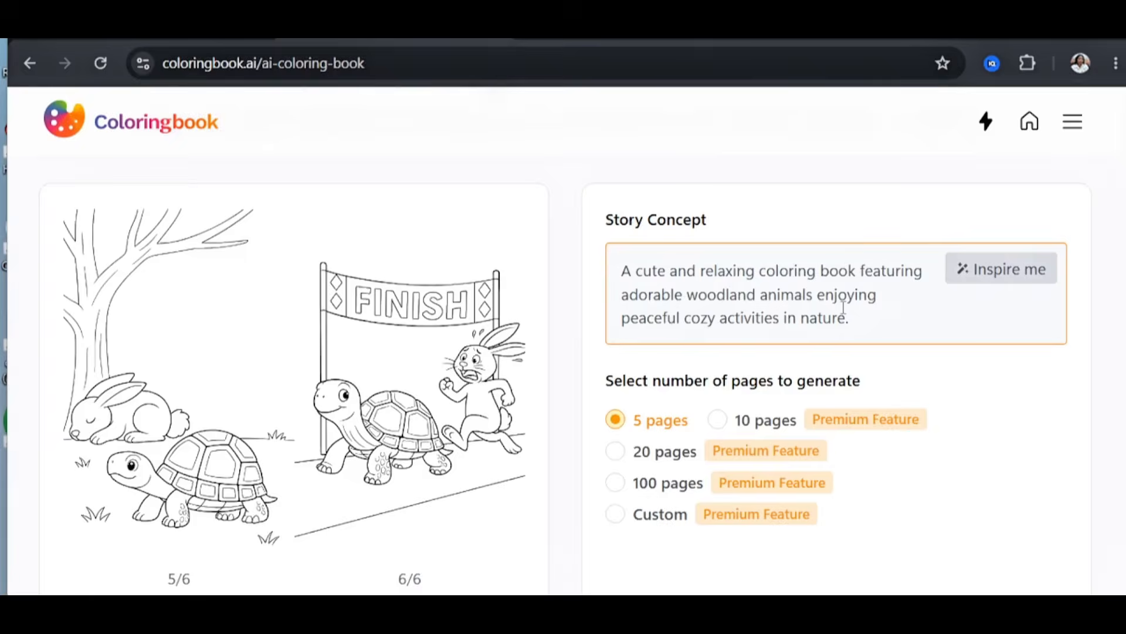
Copy the woodland animals story concept, try two automatically inspired concepts, and put the copied text back
key("ctrl+a")
key("ctrl+c")
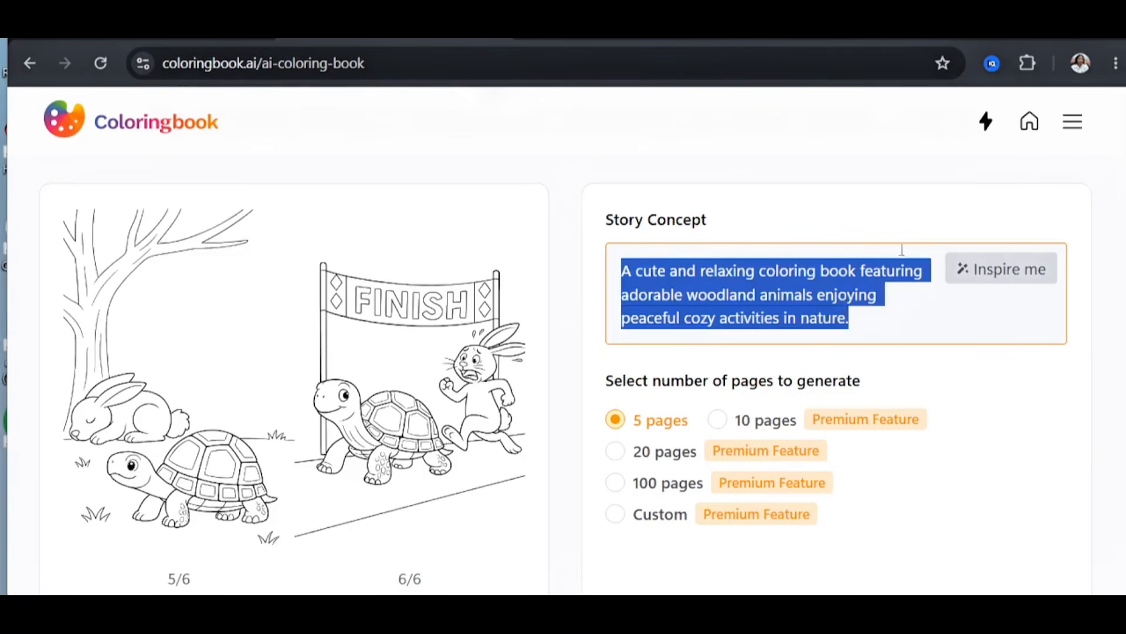
left_click(975, 270)
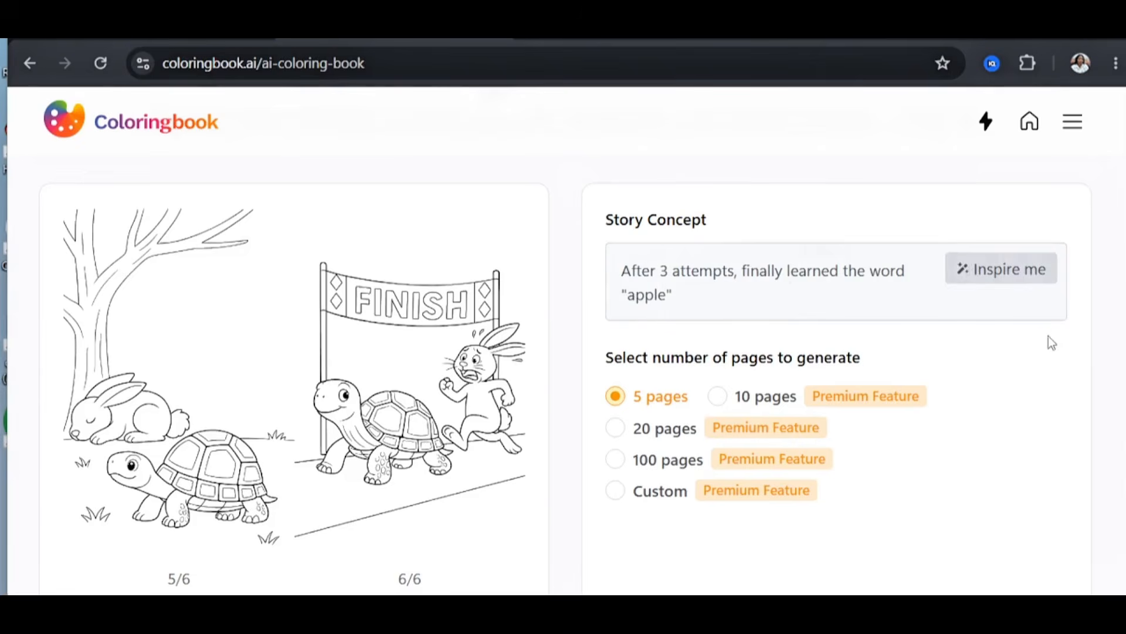
left_click(981, 276)
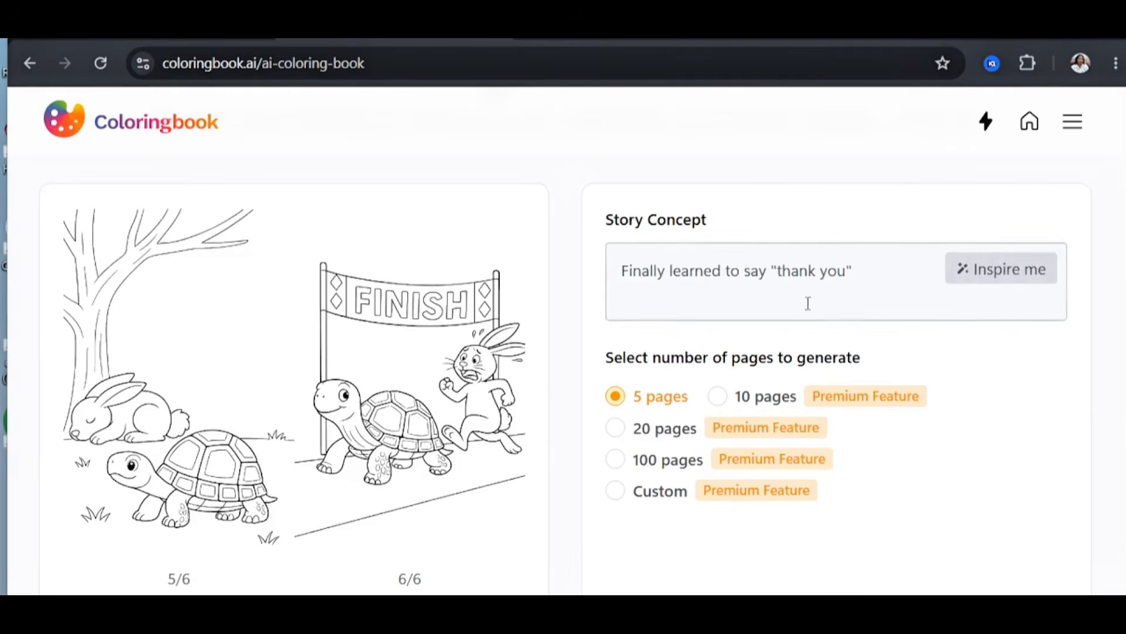
left_click_drag(674, 319, 598, 258)
key("ctrl+v")
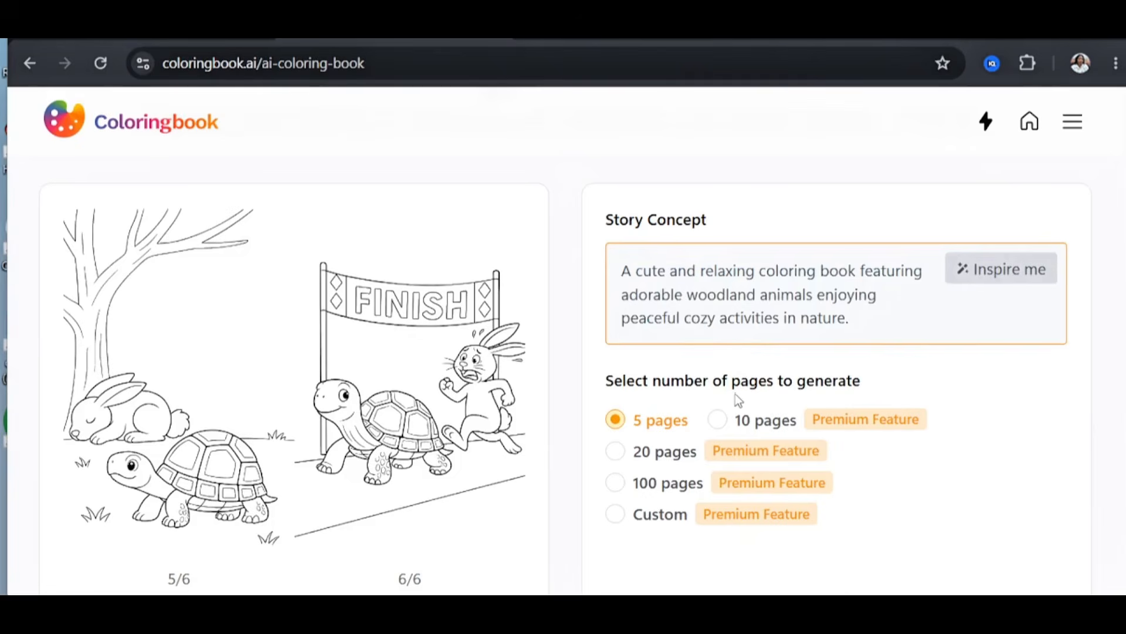
Set the number of pages to 10 and start generating the book from the story concept
left_click(717, 421)
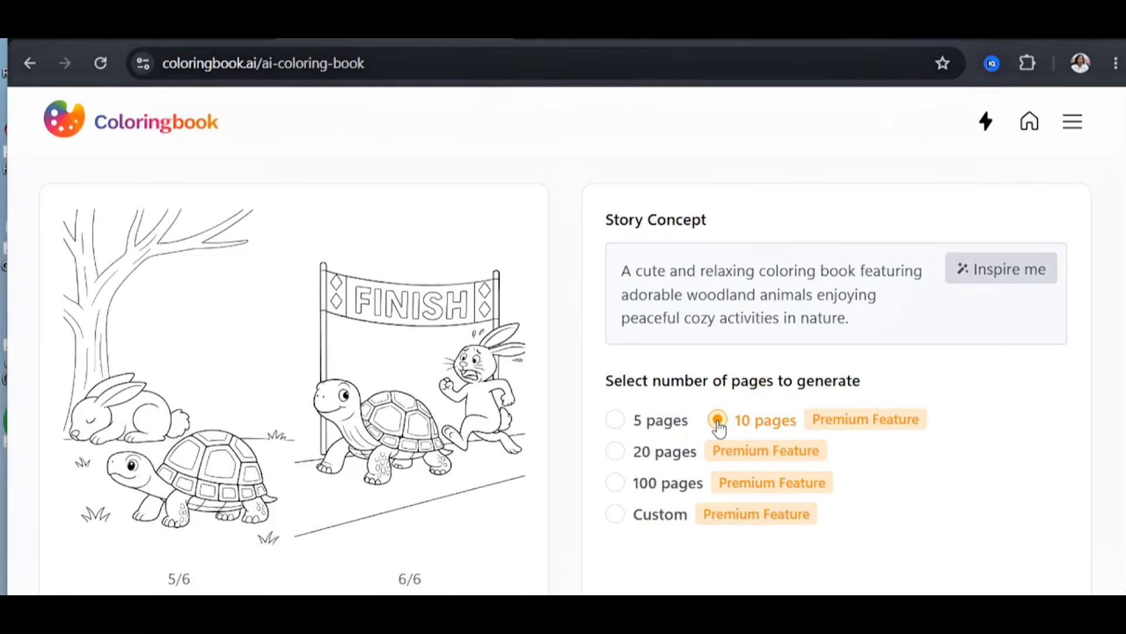
scroll(659, 434, "down", 2)
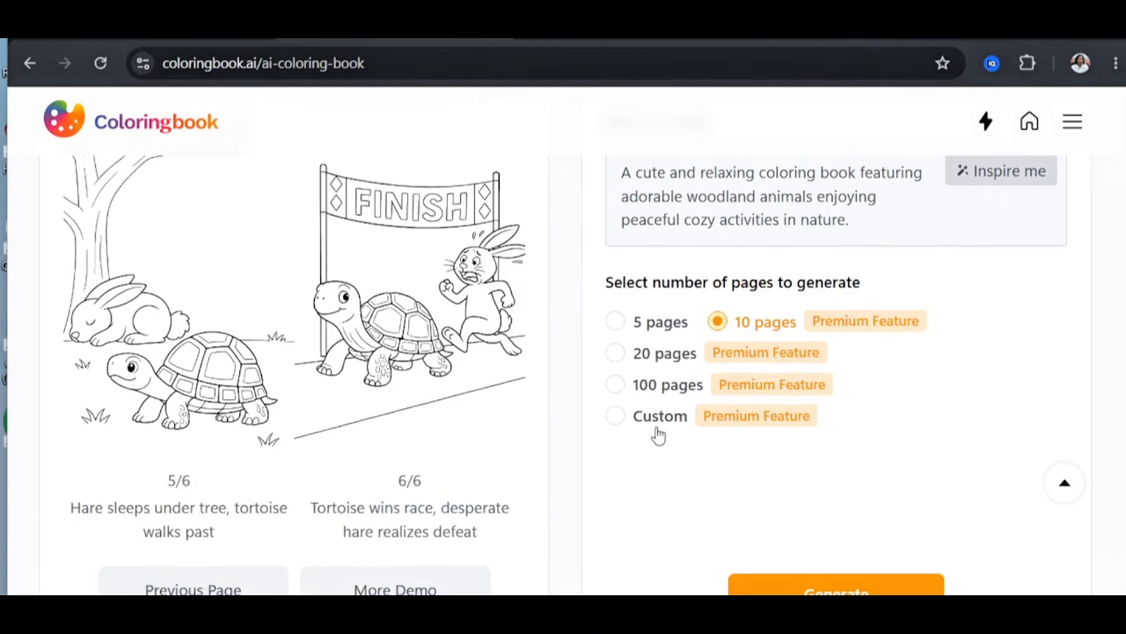
scroll(658, 434, "down", 2)
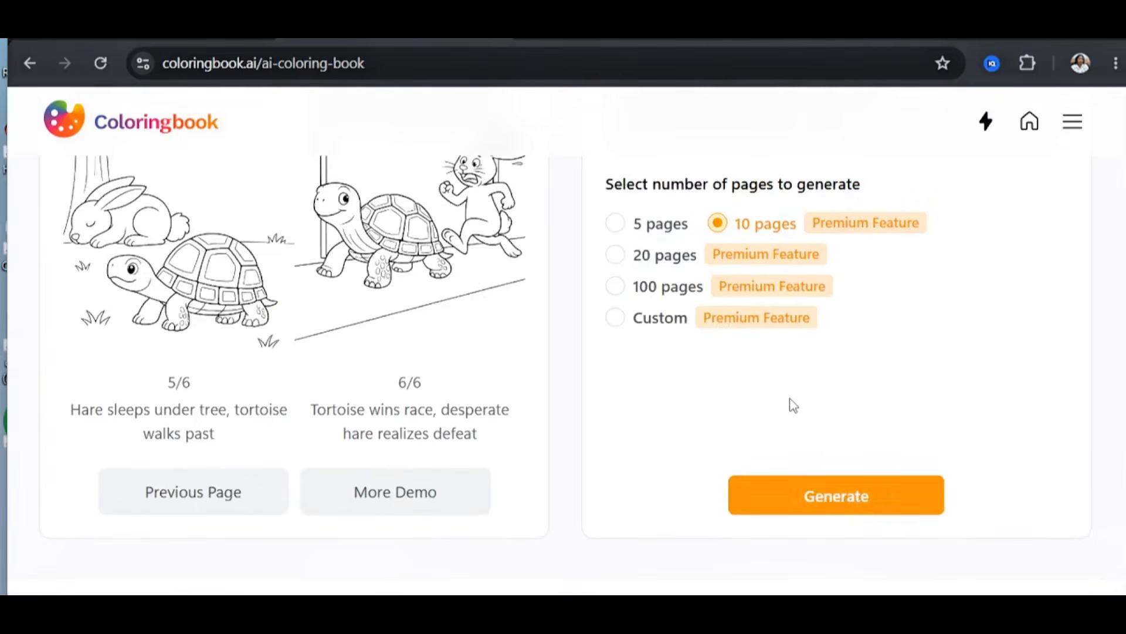
left_click(834, 498)
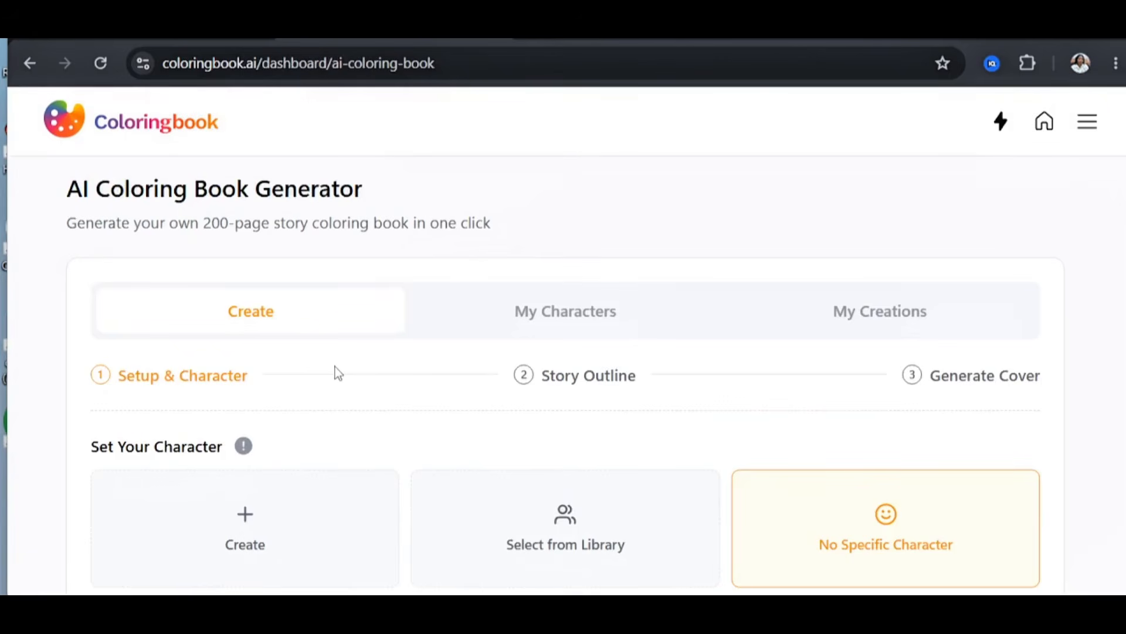
Start creating a new character for the book, based on a text description instead of an image
scroll(342, 372, "down", 2)
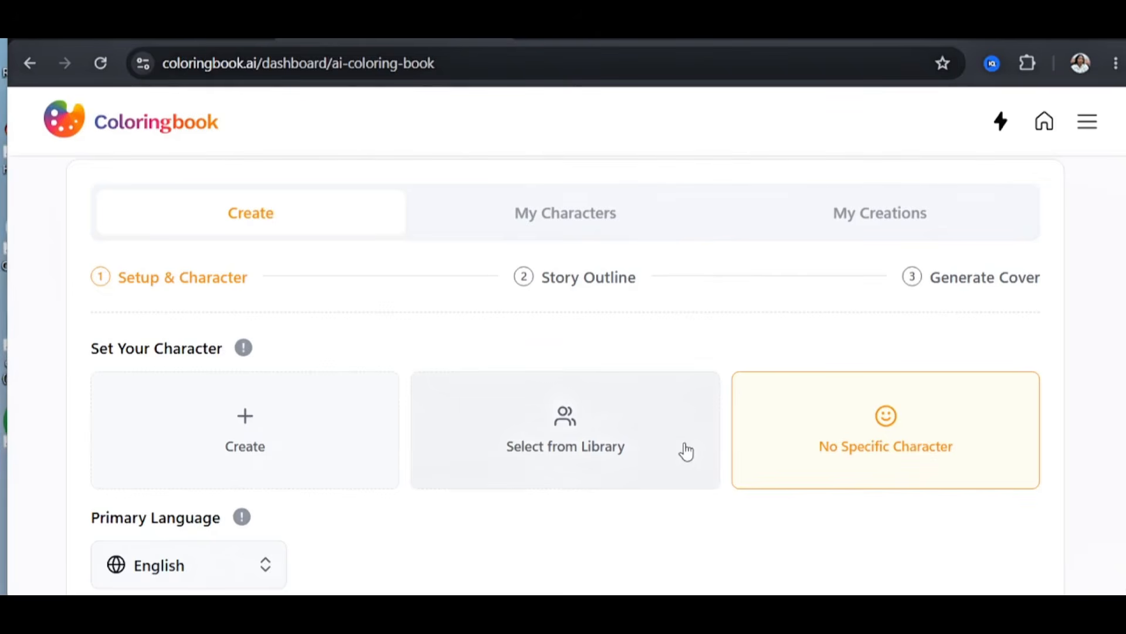
scroll(684, 453, "down", 2)
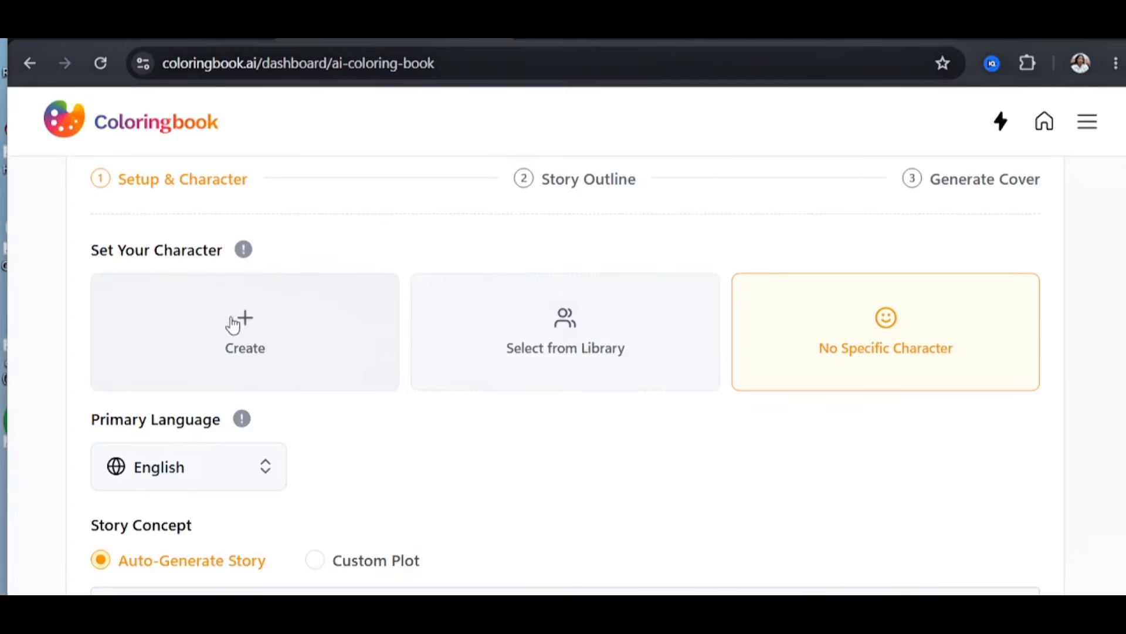
scroll(241, 322, "down", 2)
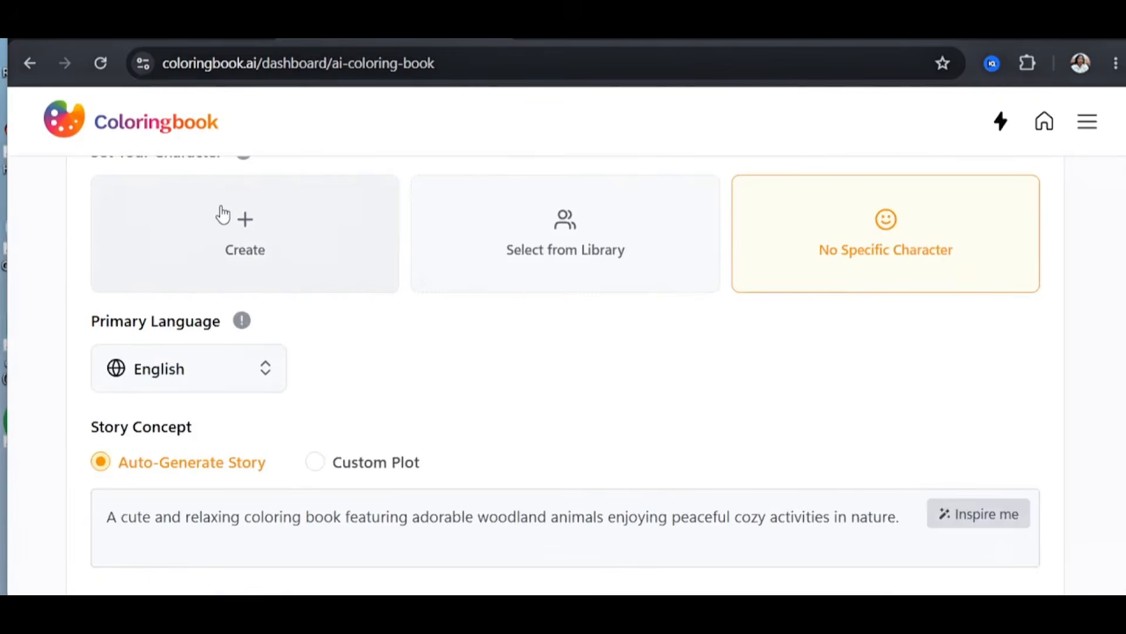
left_click(222, 212)
left_click(416, 214)
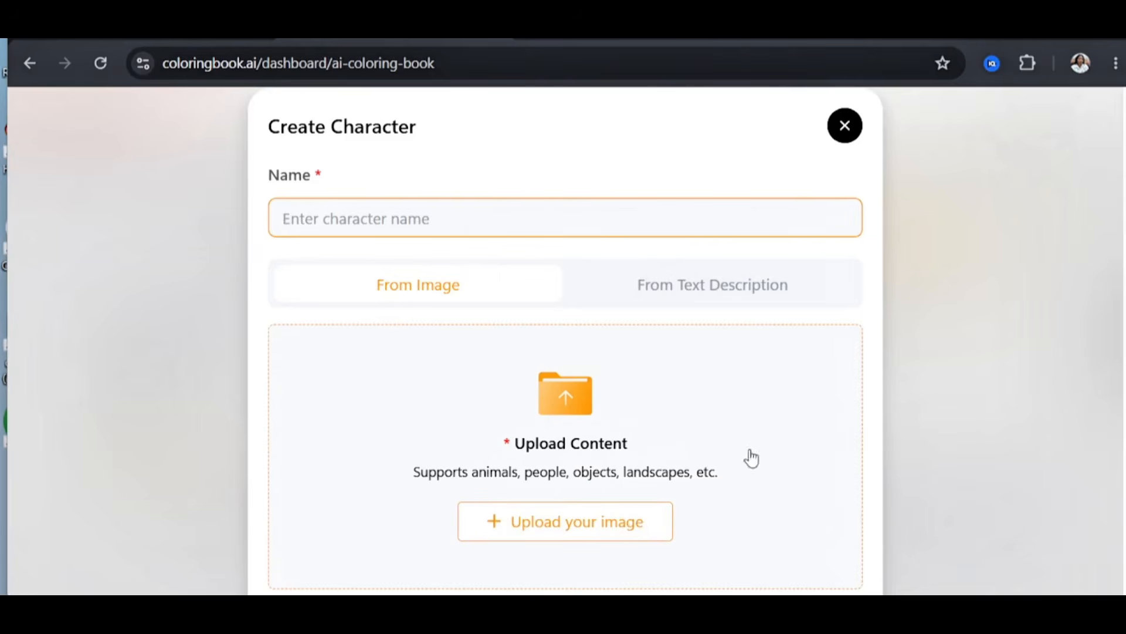
left_click(712, 284)
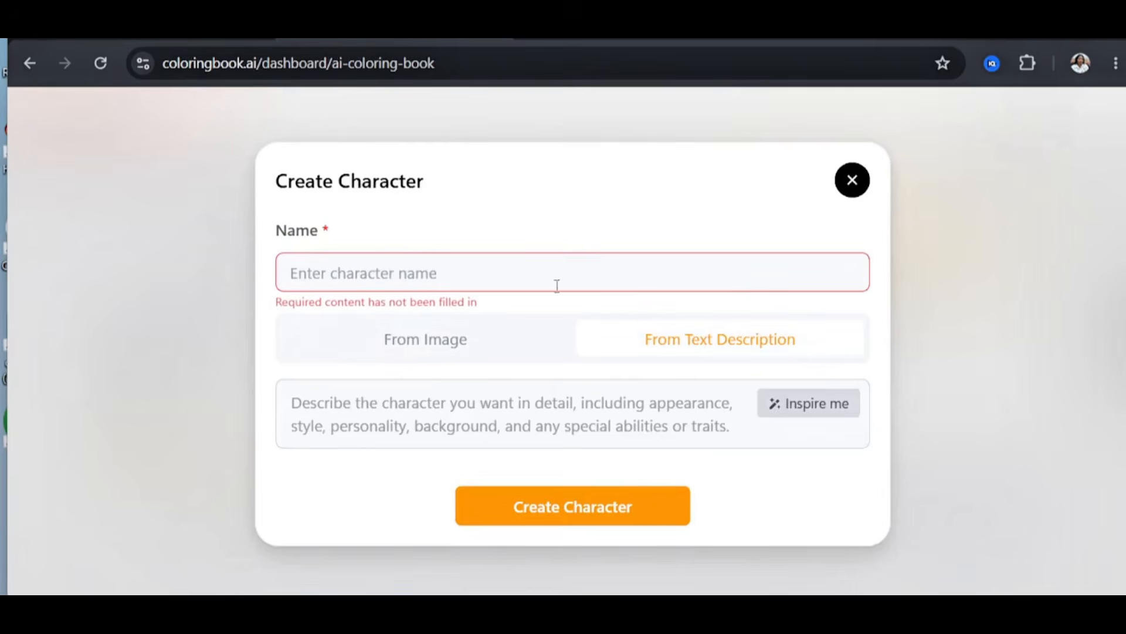
Name the character "foxy", describe it as "A cute friendly small chubby fox", and generate its designs
left_click(353, 276)
type("foxy")
left_click(348, 423)
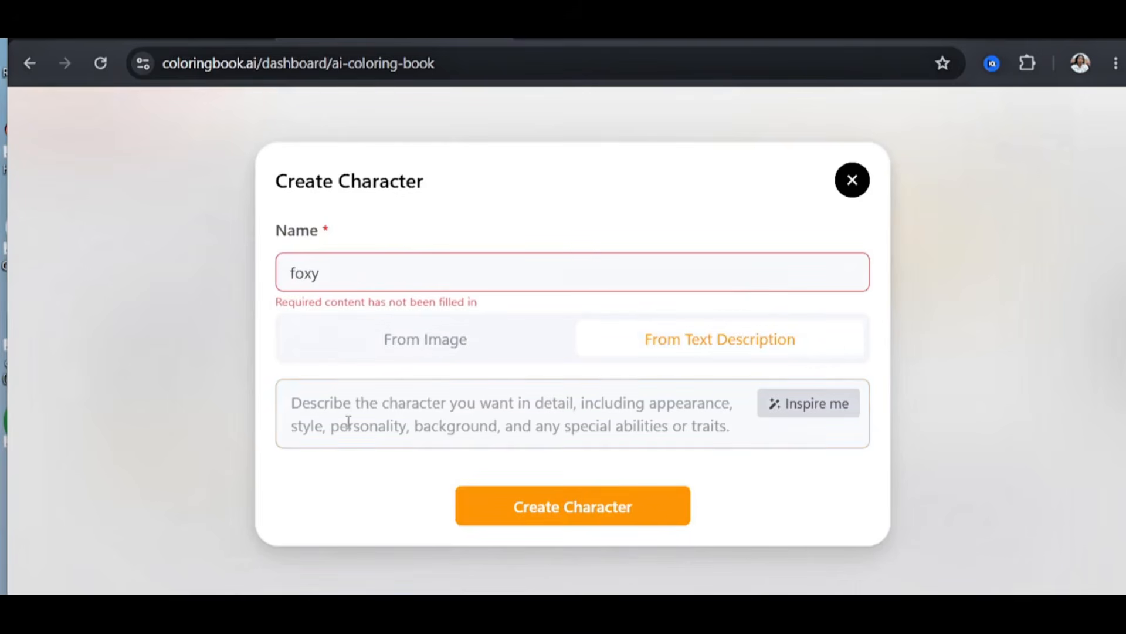
type("A cute friendly small chubby fox")
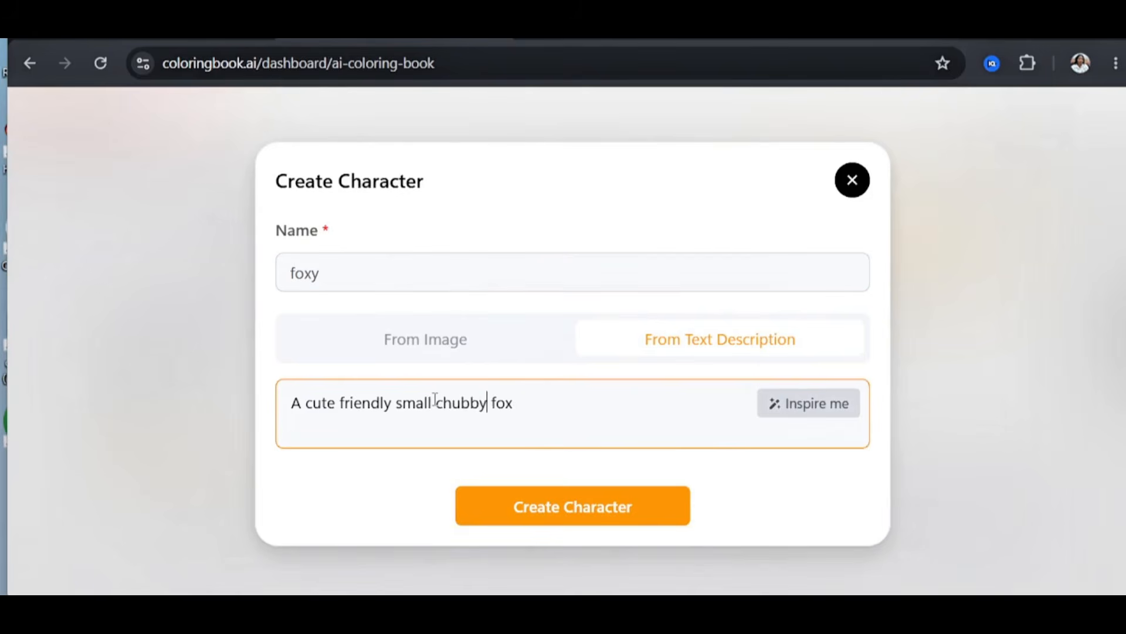
left_click(486, 403)
left_click(645, 518)
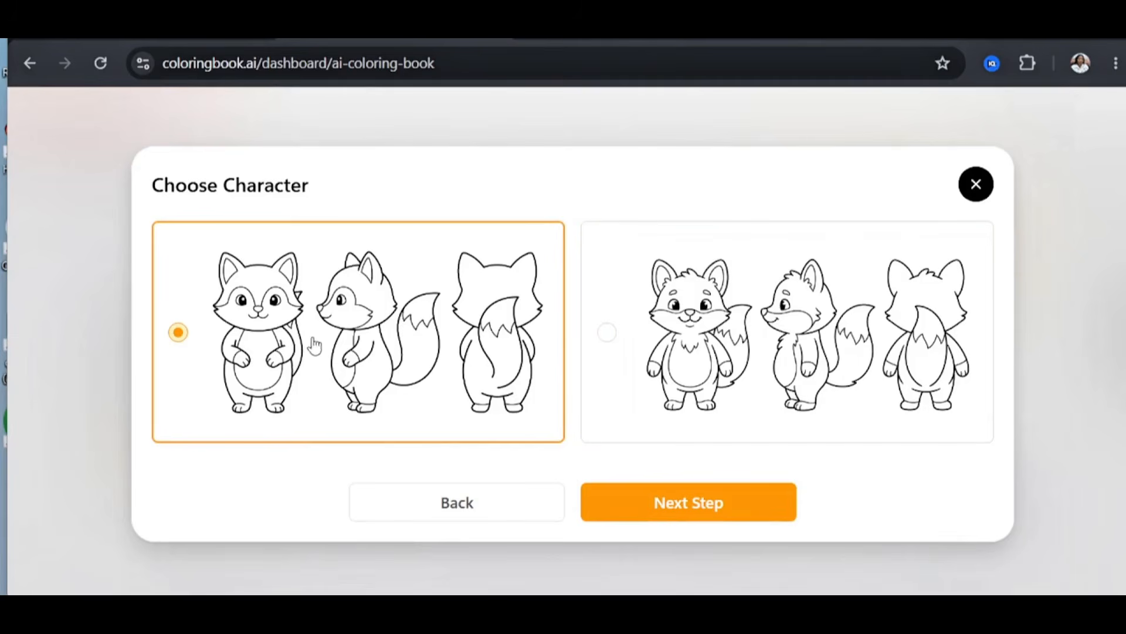
Choose the second fox design, with the fluffy chest, and add it to the book's characters
left_click(789, 302)
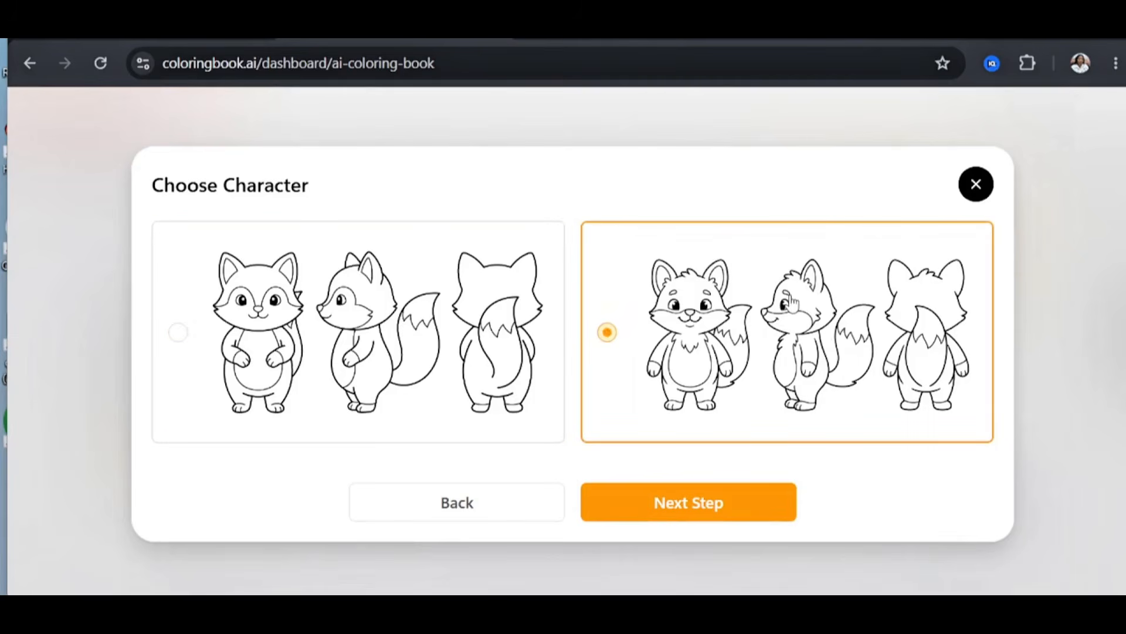
left_click(724, 503)
scroll(749, 329, "up", 3)
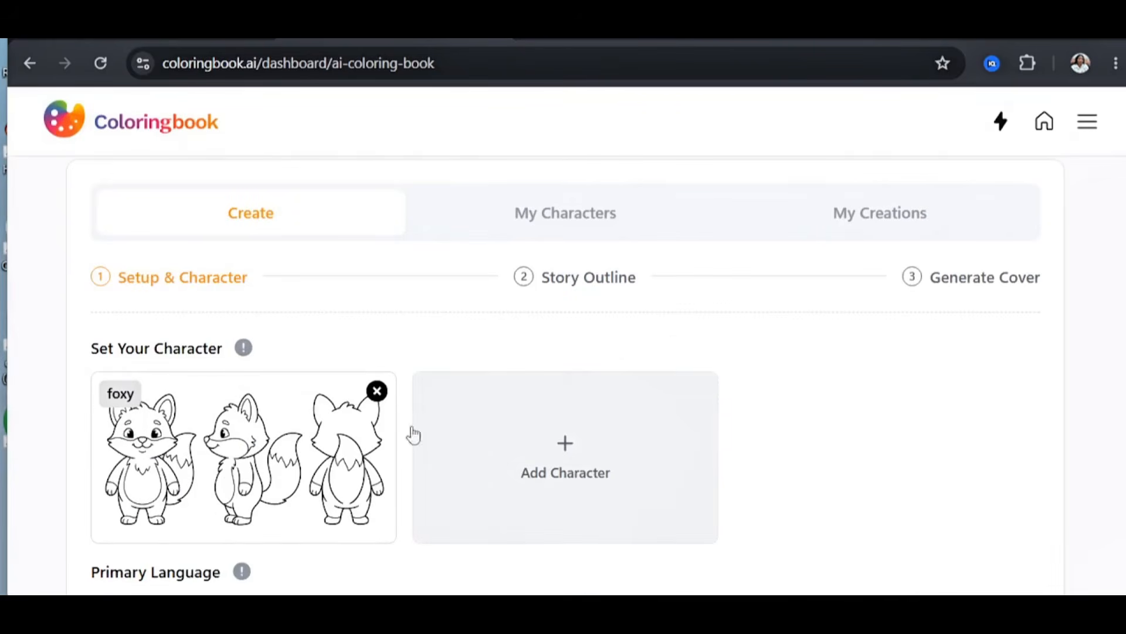
Create a character named "sam the squirrel", described as "A cute friendly small chubby squirrel", and accept the design holding an acorn
scroll(215, 455, "down", 5)
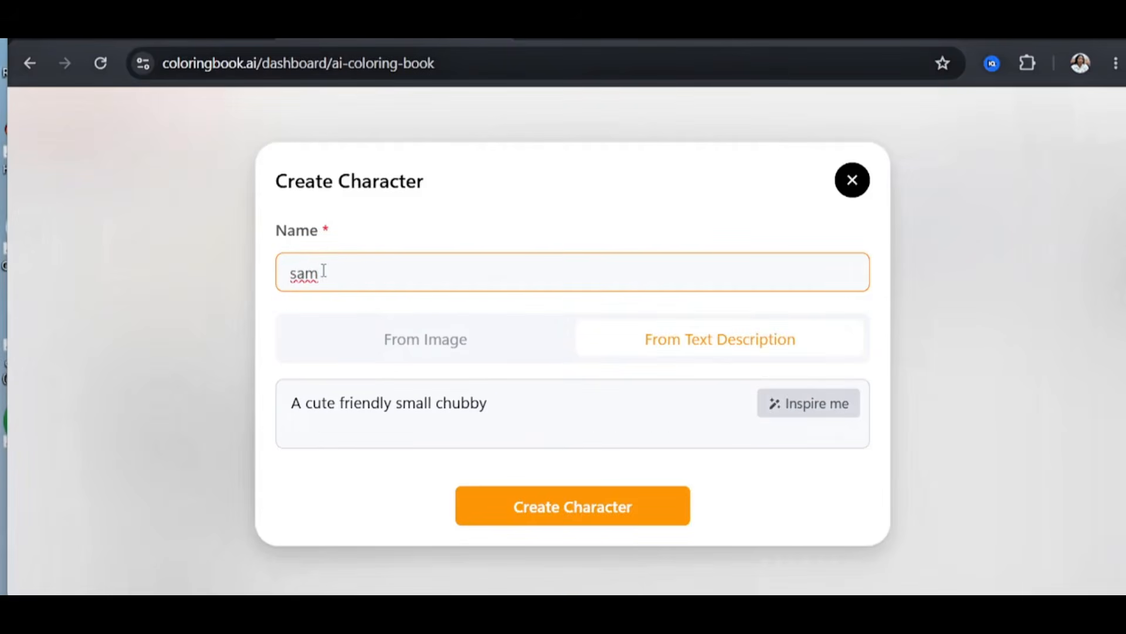
type("the squirrel")
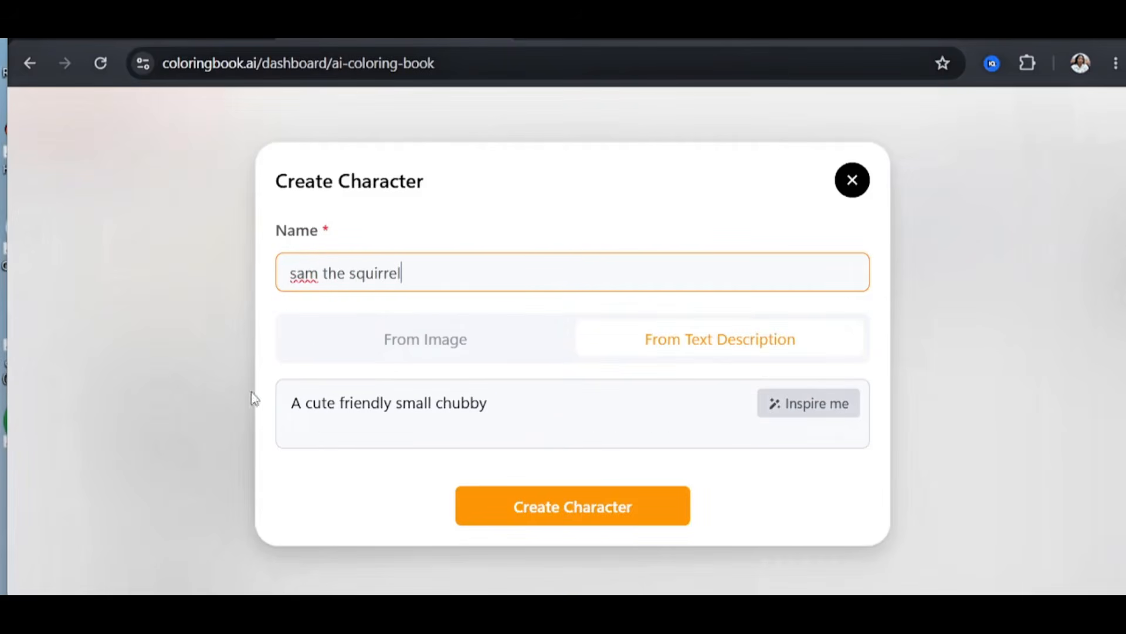
left_click(494, 402)
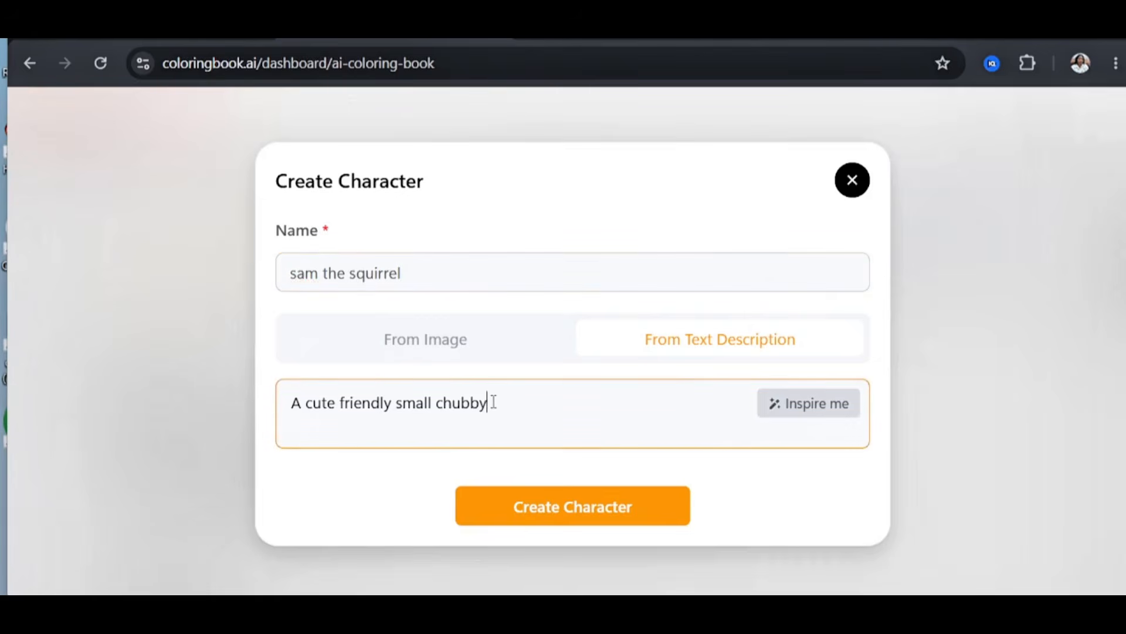
type("squirrel")
left_click(514, 510)
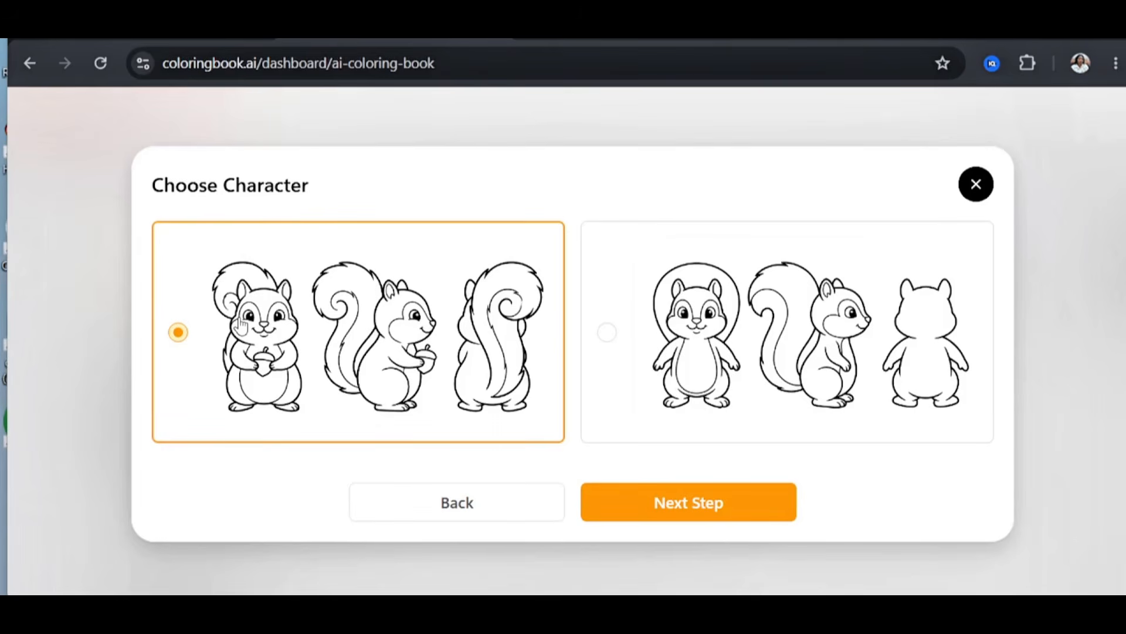
left_click(748, 506)
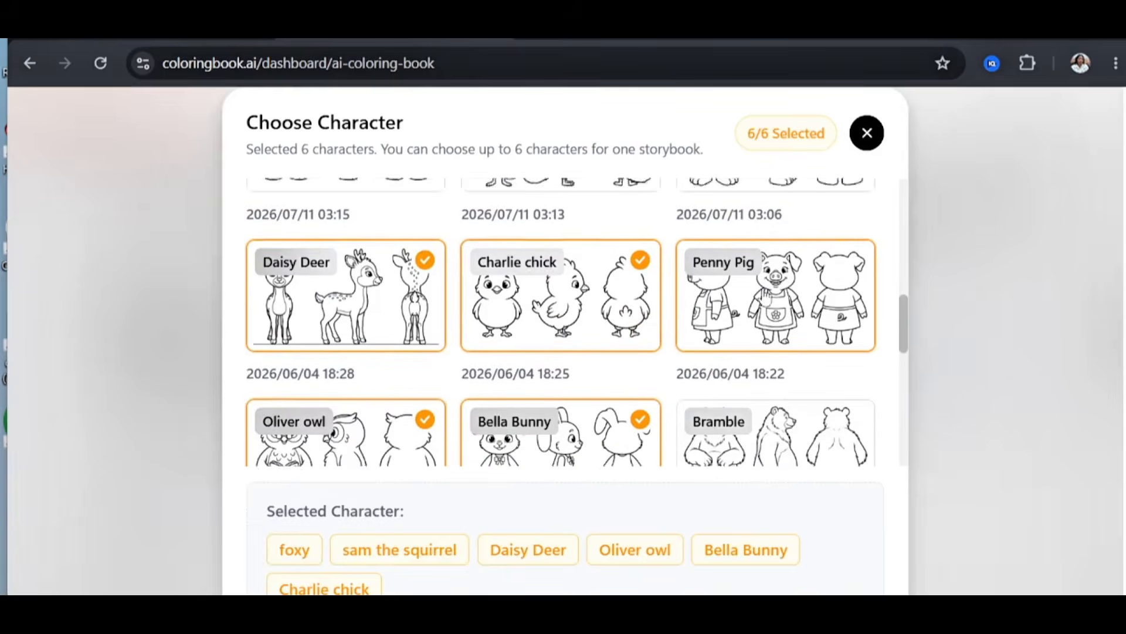
Review the character library and confirm foxy, sam the squirrel, Daisy Deer, Oliver owl, Bella Bunny and Charlie chick for the storybook
scroll(684, 425, "down", 6)
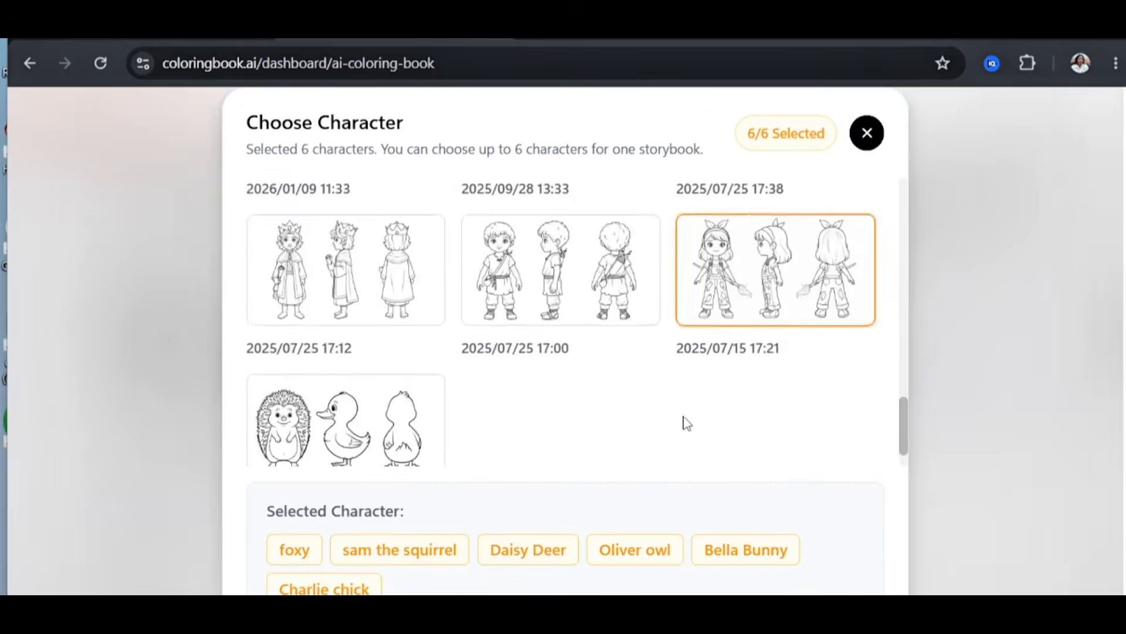
scroll(687, 423, "down", 3)
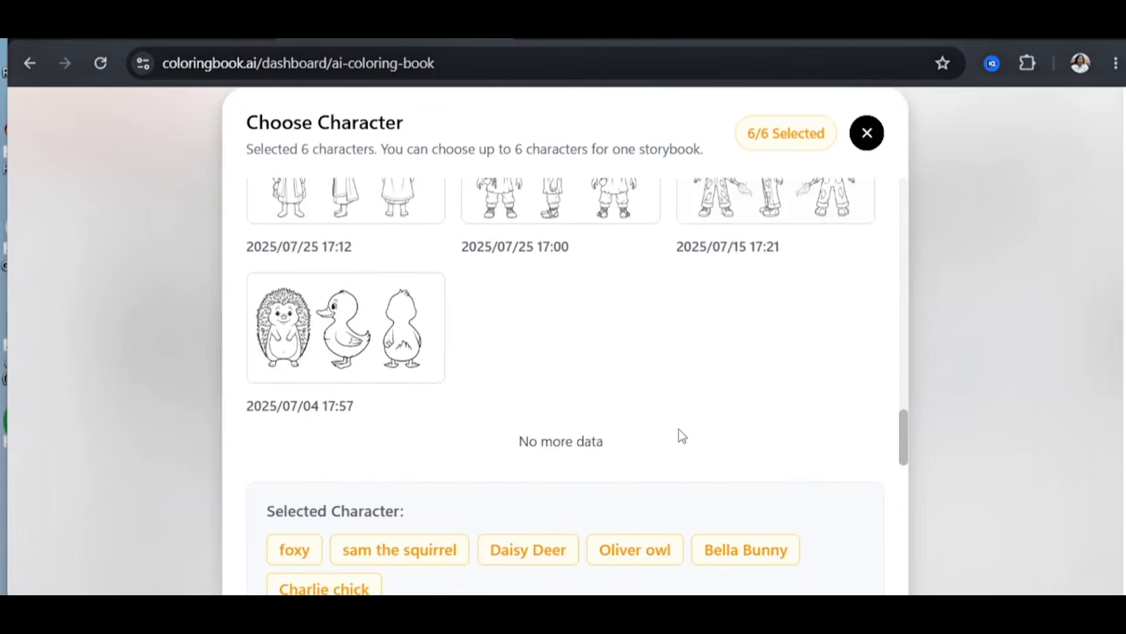
scroll(682, 435, "down", 3)
left_click(618, 567)
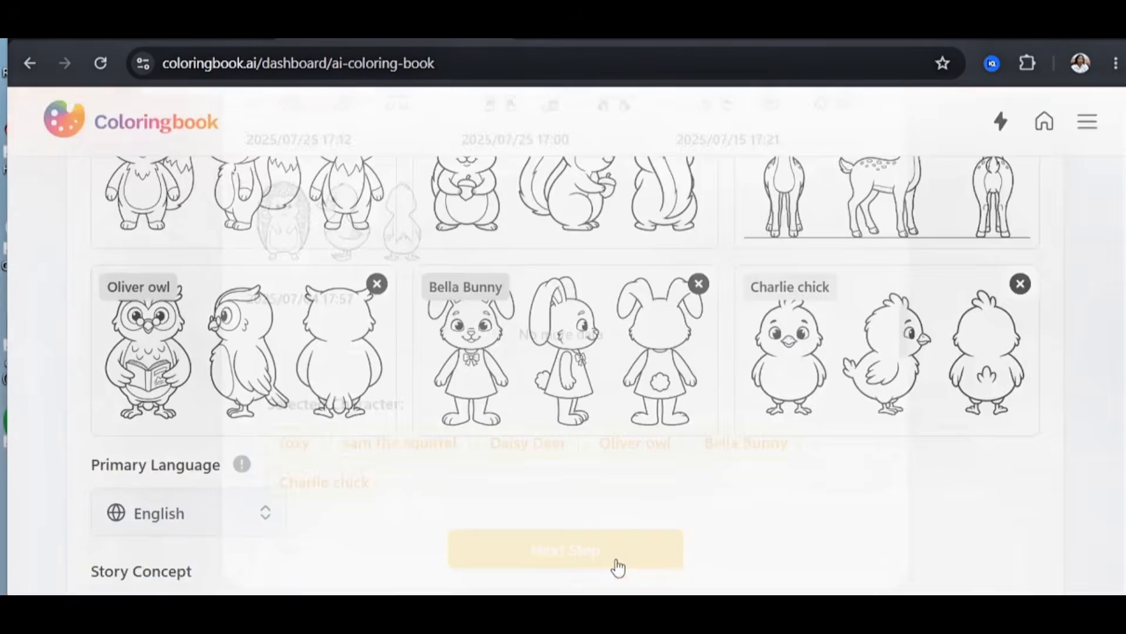
Try the Custom Plot story concept and return to Auto-Generate Story
scroll(599, 416, "up", 5)
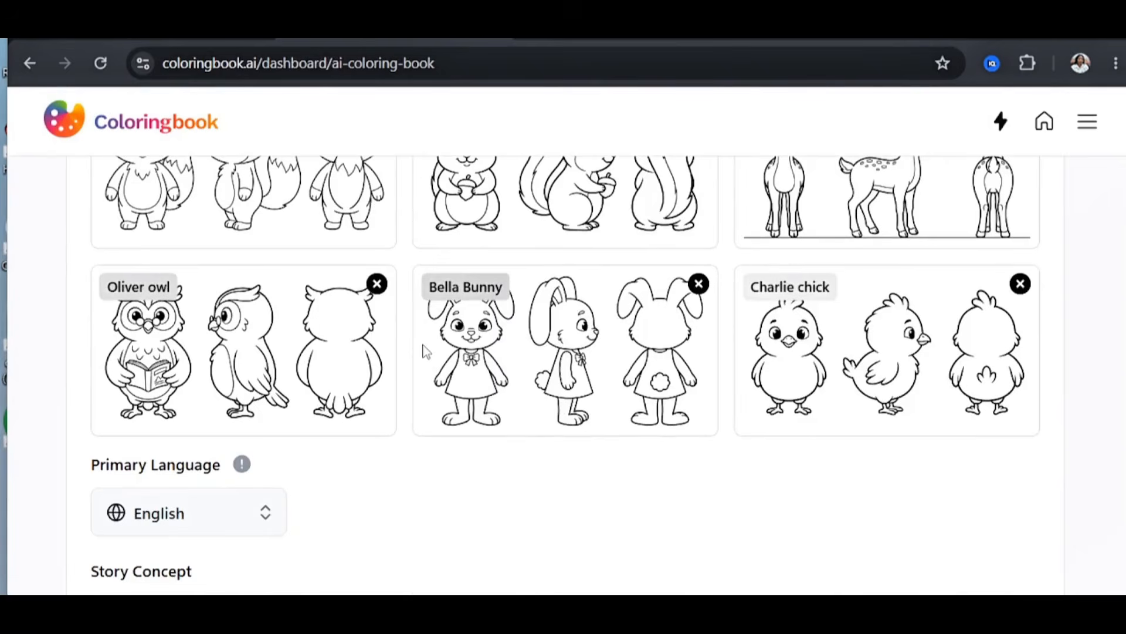
scroll(426, 351, "down", 2)
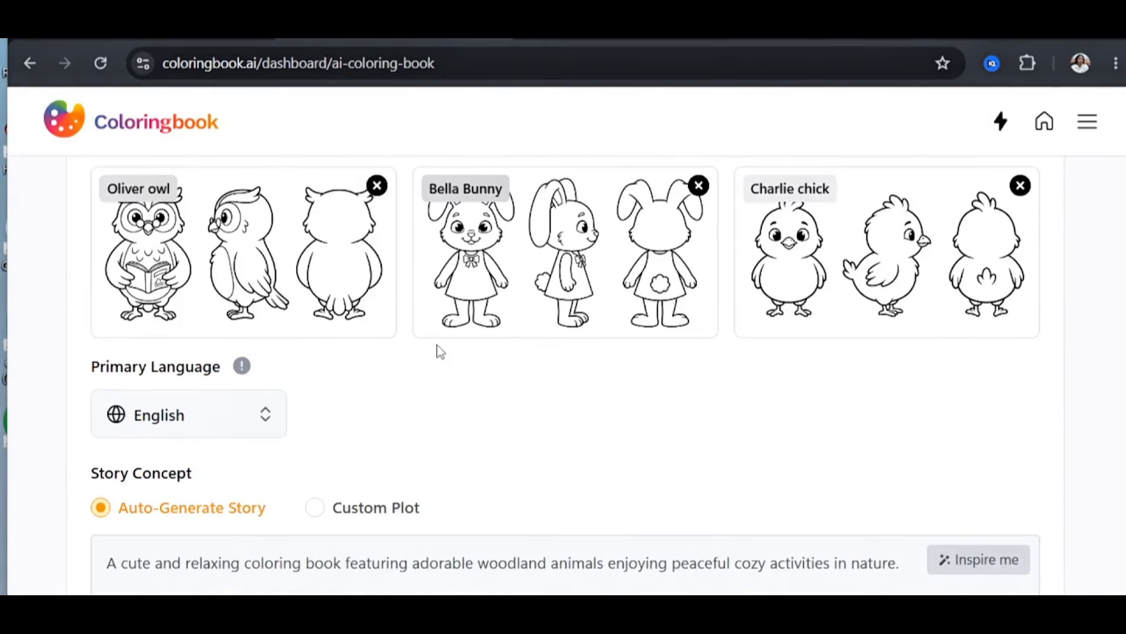
scroll(441, 352, "down", 5)
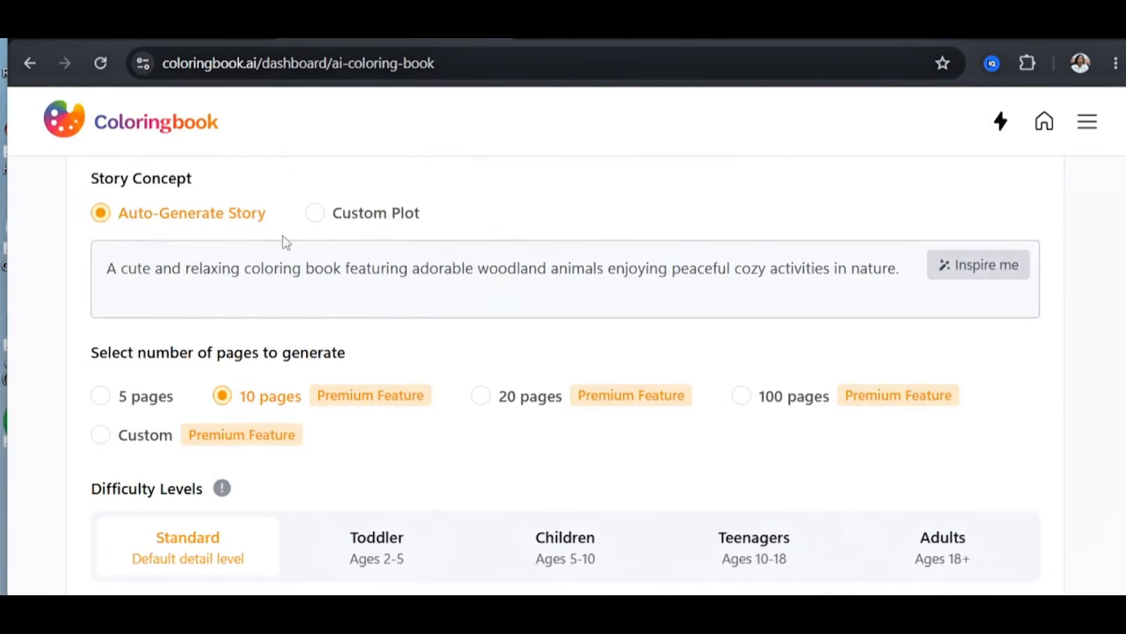
scroll(284, 244, "up", 2)
left_click(315, 312)
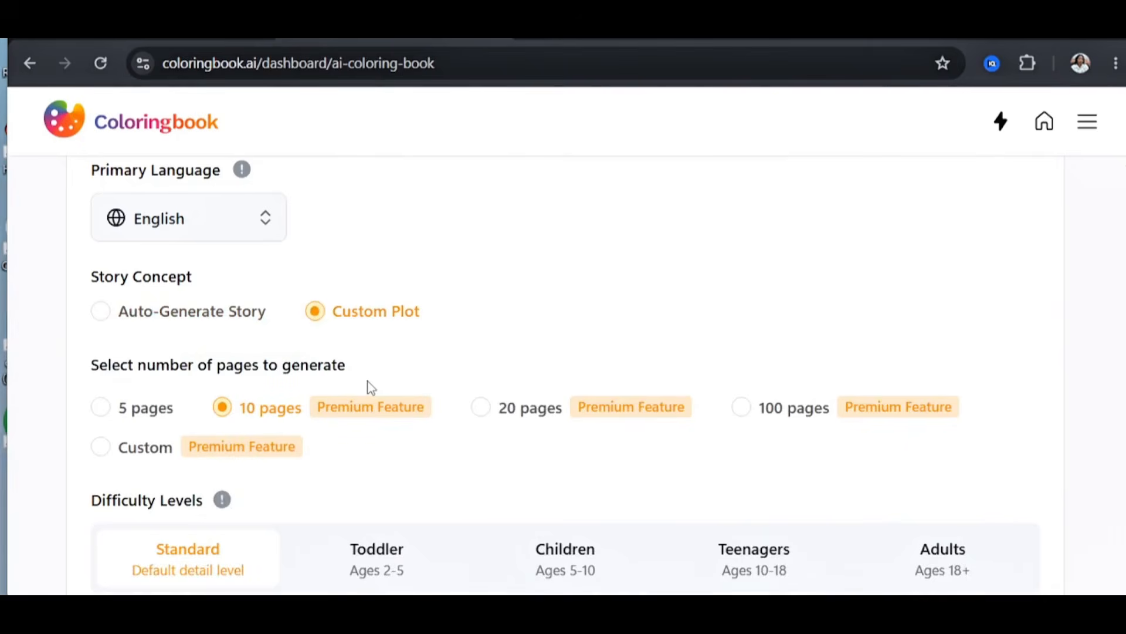
left_click(105, 317)
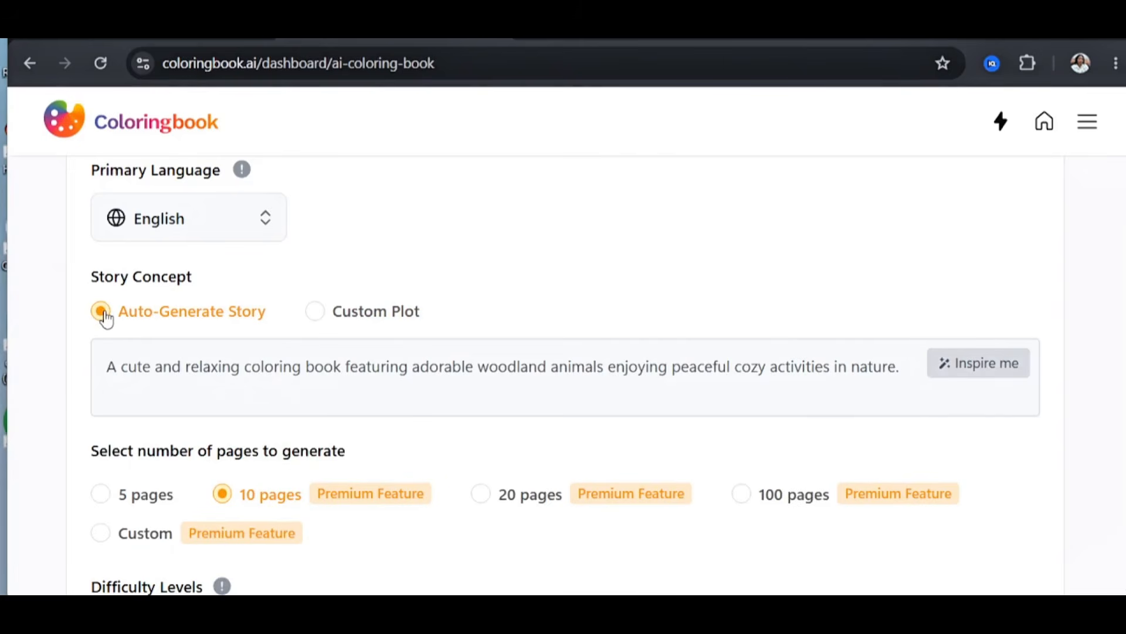
Review the page count and dimension options, and compare the example images for the Toddler, Children, Teenagers and Adults difficulty levels
scroll(262, 287, "down", 2)
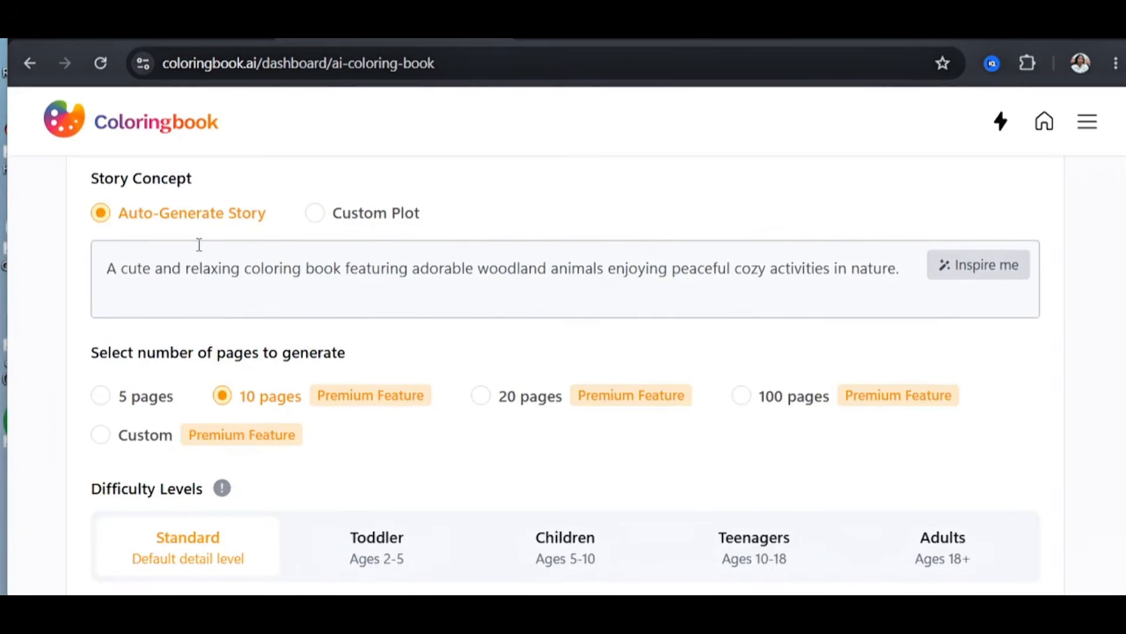
scroll(581, 338, "down", 2)
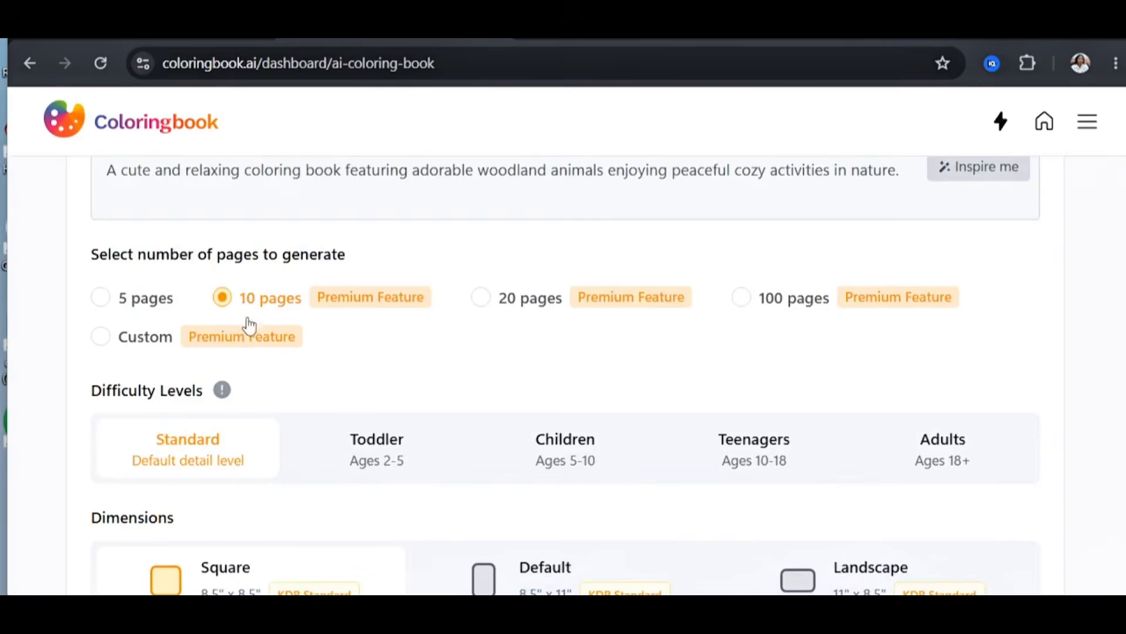
scroll(249, 324, "down", 2)
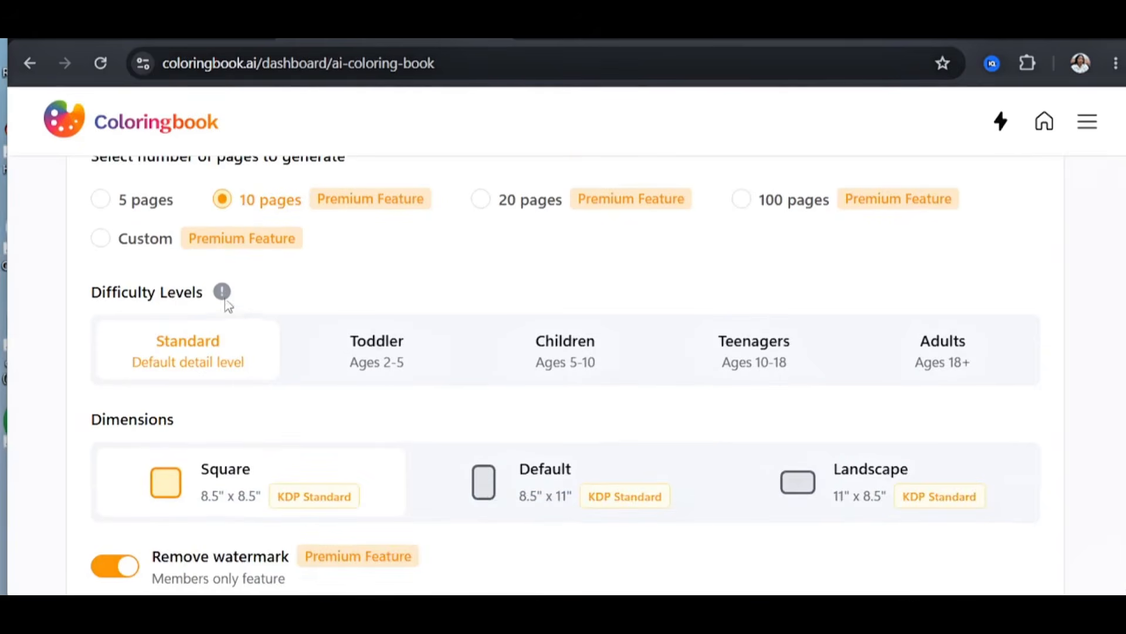
mouse_move(227, 300)
scroll(297, 305, "up", 2)
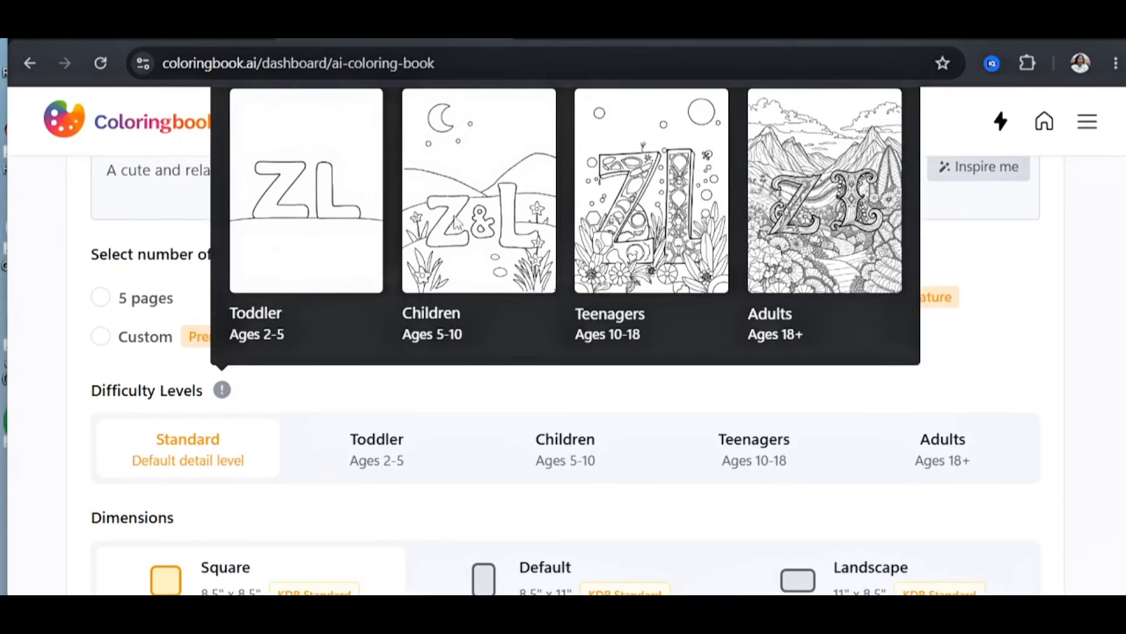
mouse_move(222, 389)
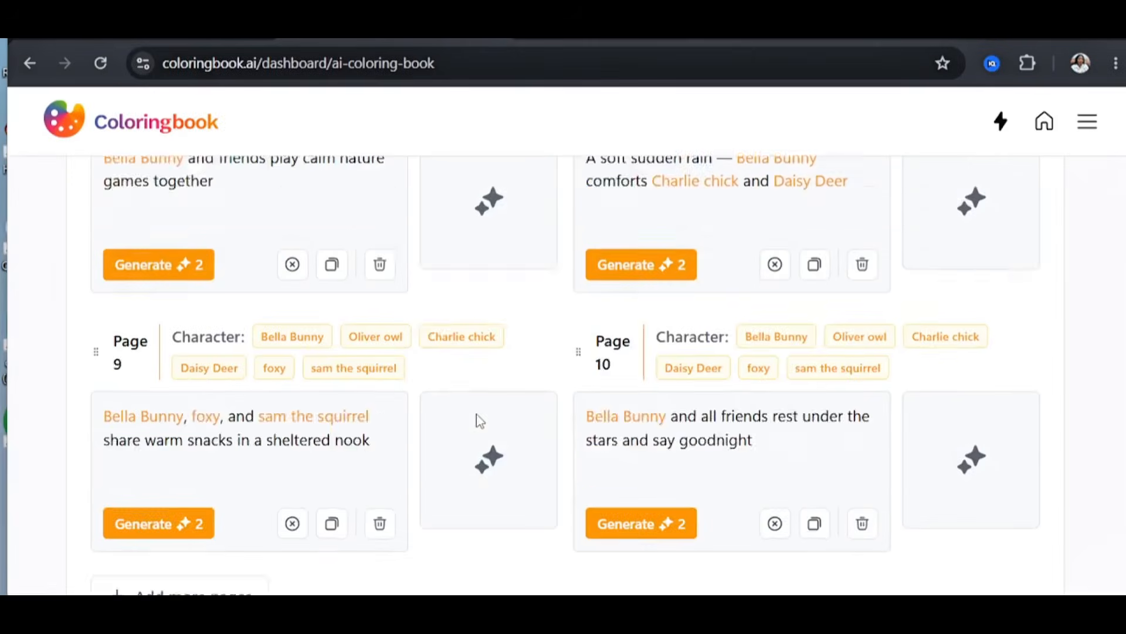
In page 7's storyline text, replace "and friends" with Oliver owl, Charlie chick, Daisy Deer, foxy and sam the squirrel
scroll(478, 421, "up", 3)
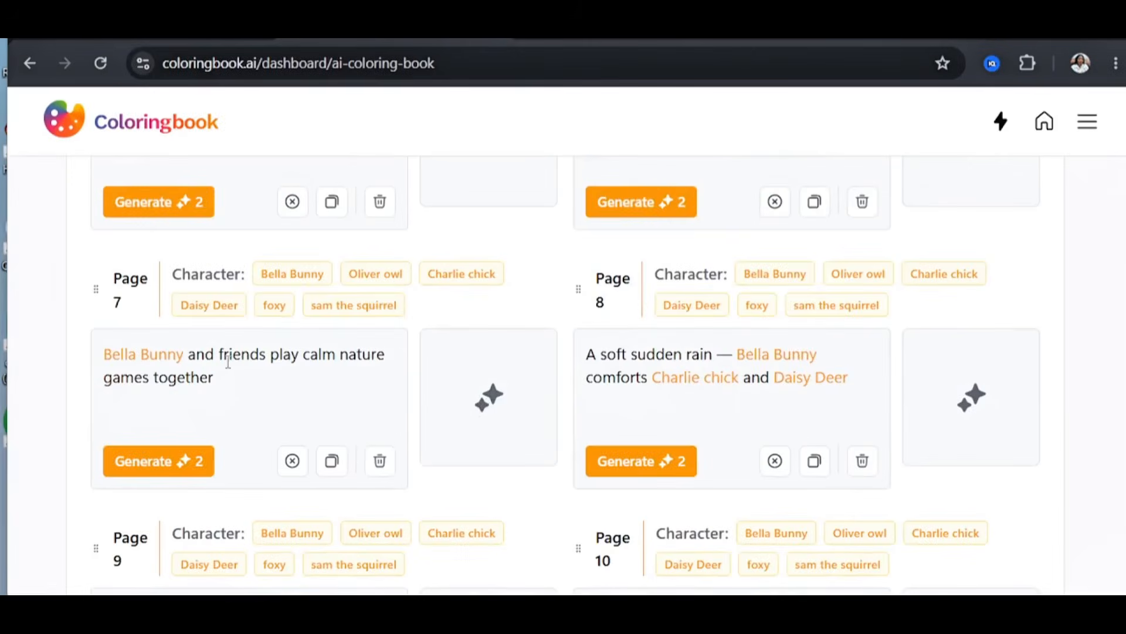
left_click(270, 354)
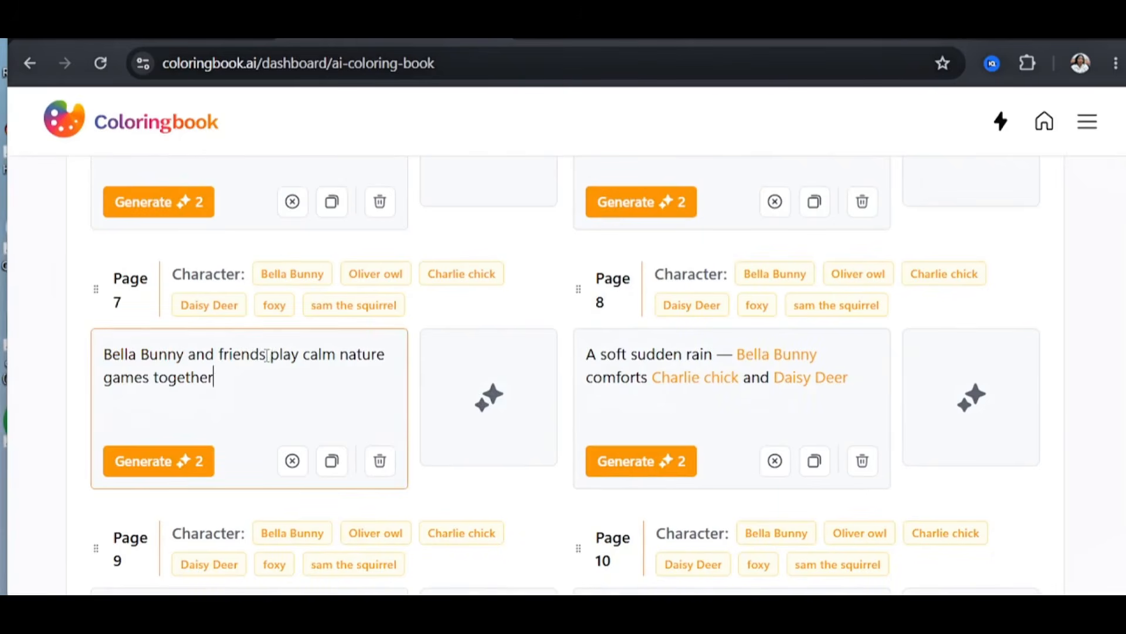
left_click_drag(267, 355, 191, 356)
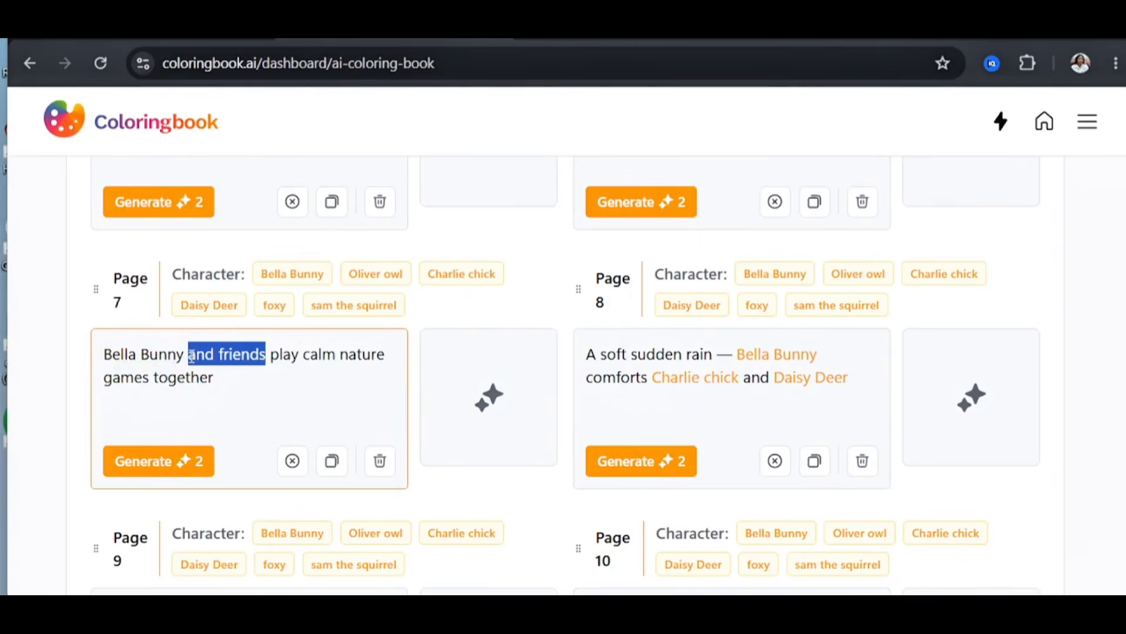
key("BackSpace")
key("BackSpace")
type(",")
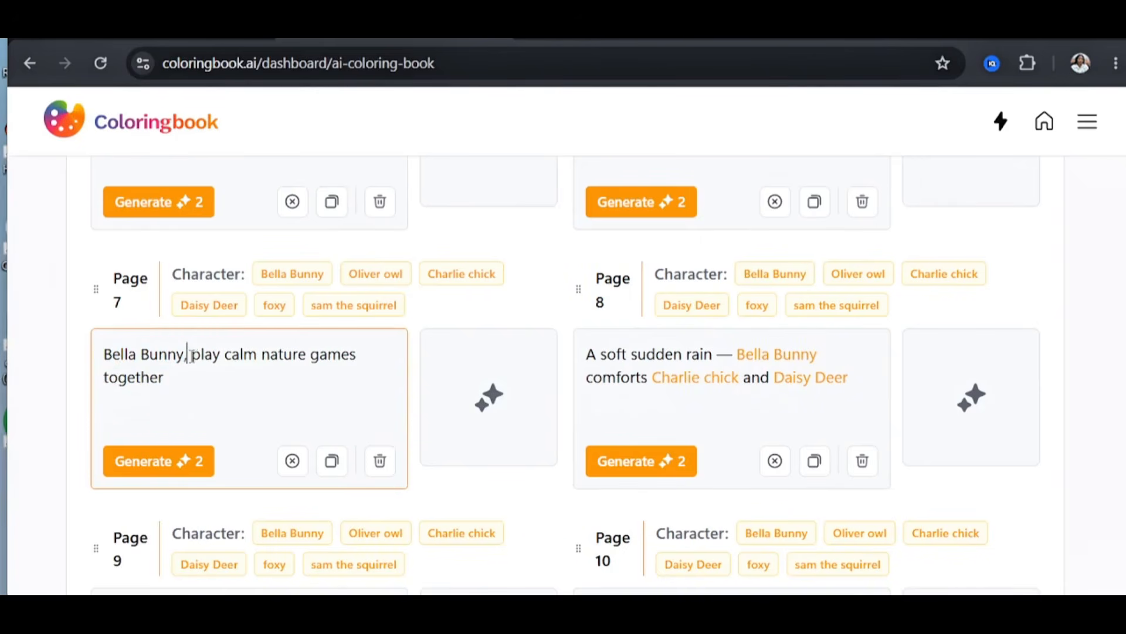
left_click(377, 287)
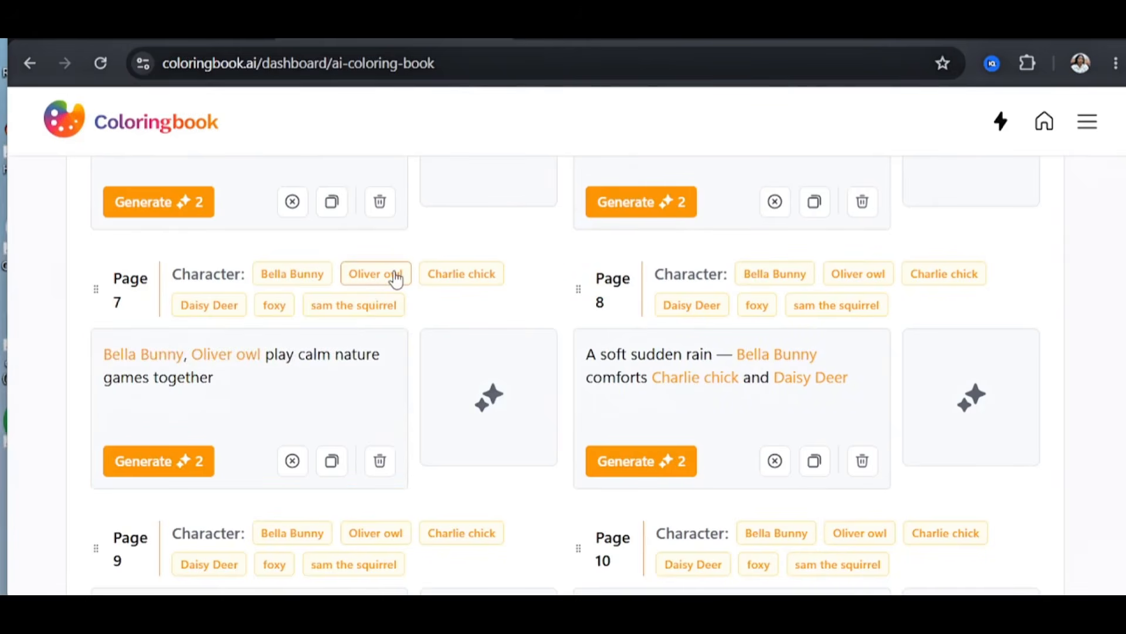
left_click(456, 276)
left_click_drag(300, 377, 218, 384)
left_click(219, 384)
key("BackSpace")
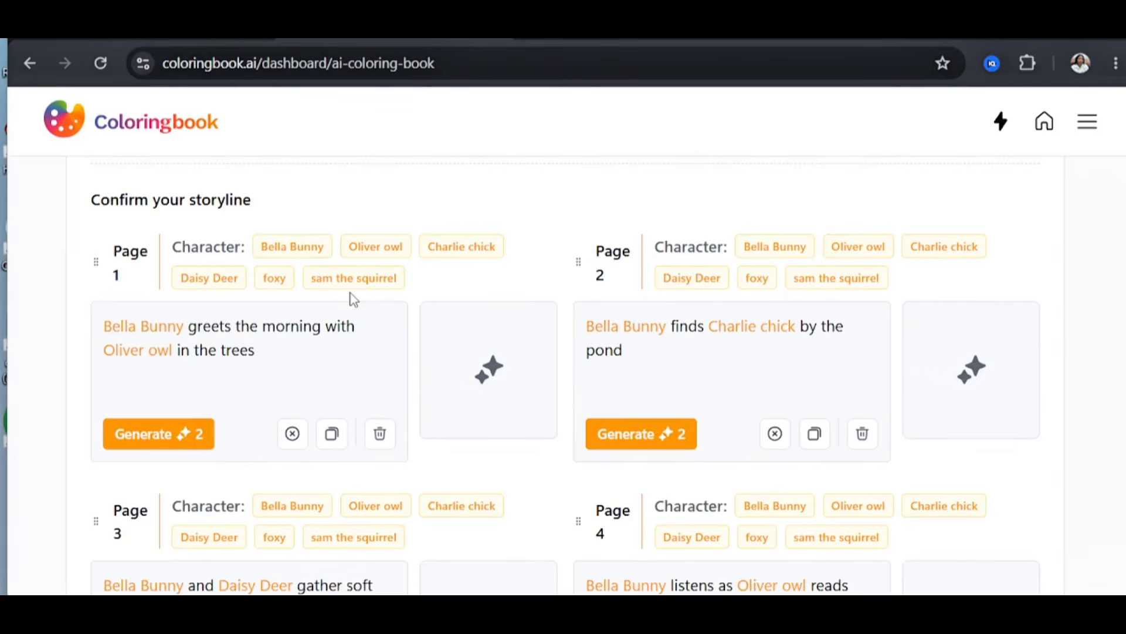
Check the remaining storyline pages and generate the illustrations for all 10 pages at once
scroll(351, 296, "down", 2)
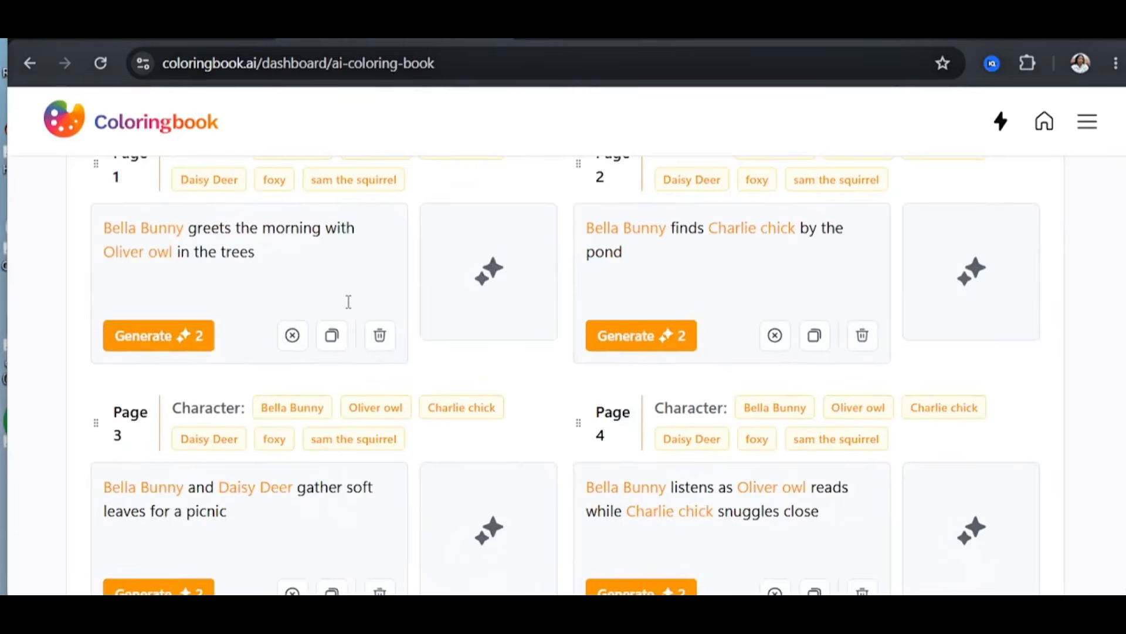
scroll(348, 301, "down", 13)
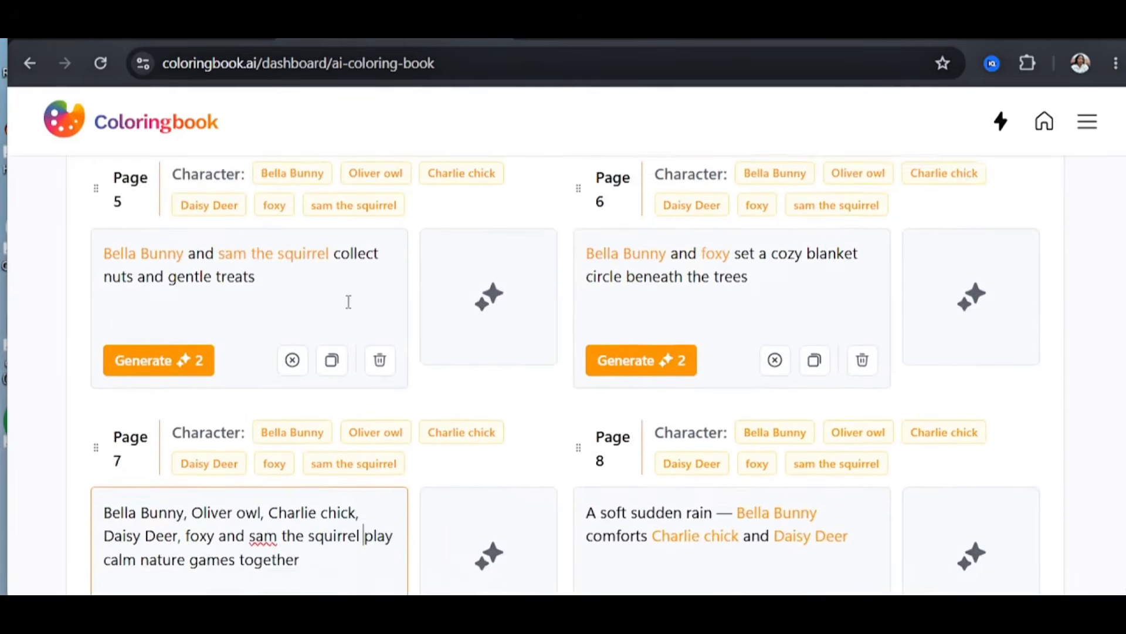
scroll(348, 302, "down", 4)
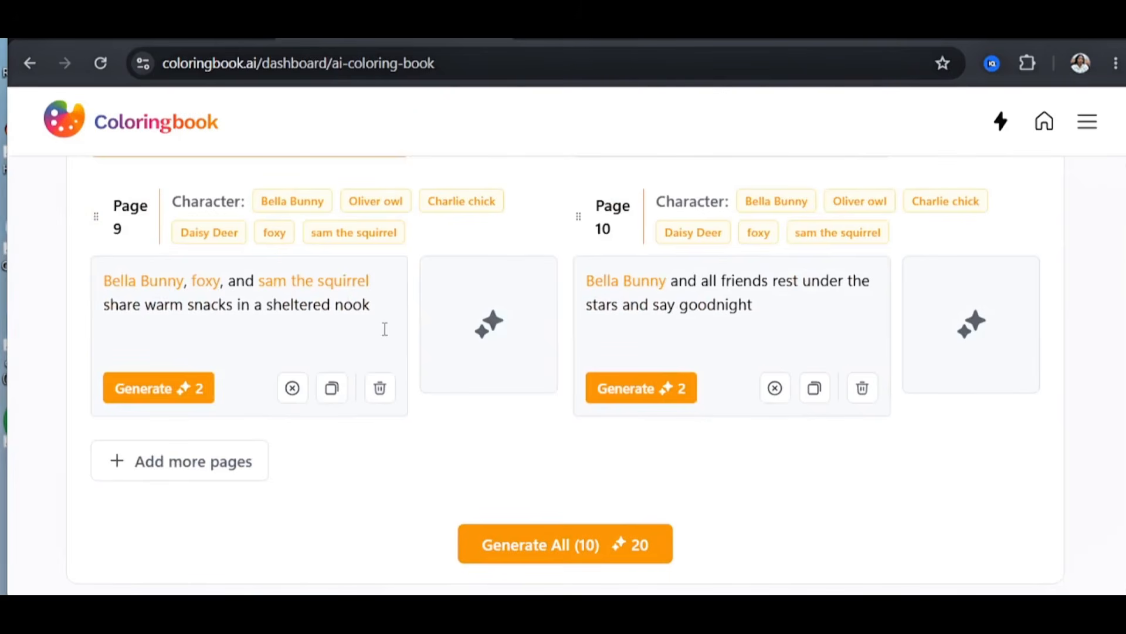
left_click(566, 557)
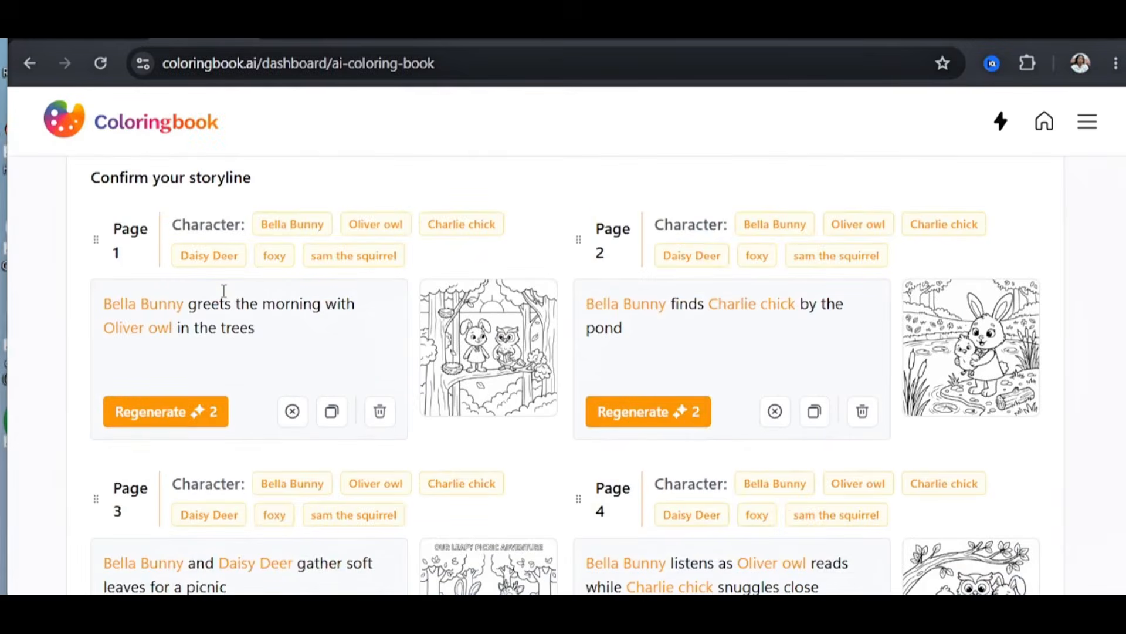
Examine the generated page 1 and page 2 illustrations at full size, checking Bella Bunny, Oliver owl and Charlie chick
scroll(224, 291, "down", 6)
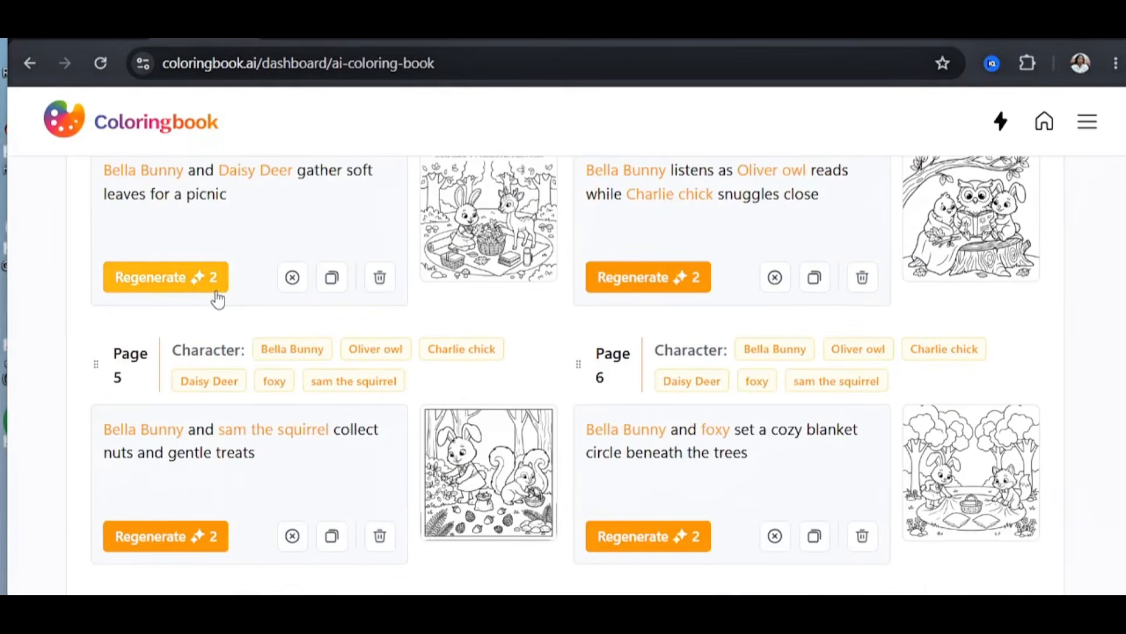
scroll(224, 297, "up", 5)
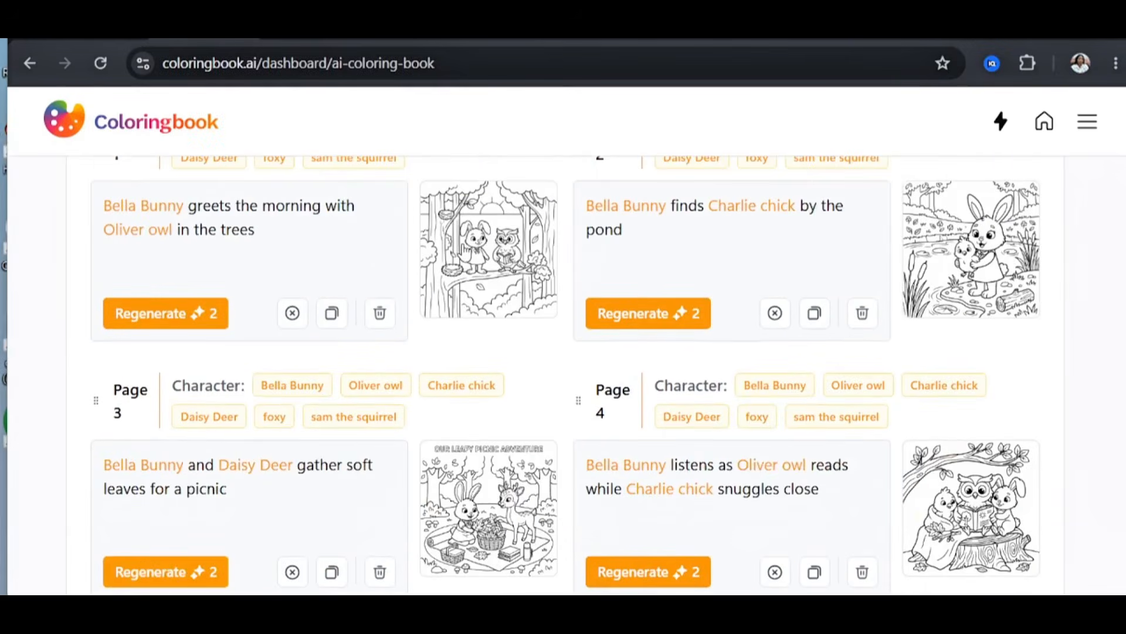
scroll(466, 249, "up", 3)
left_click(486, 425)
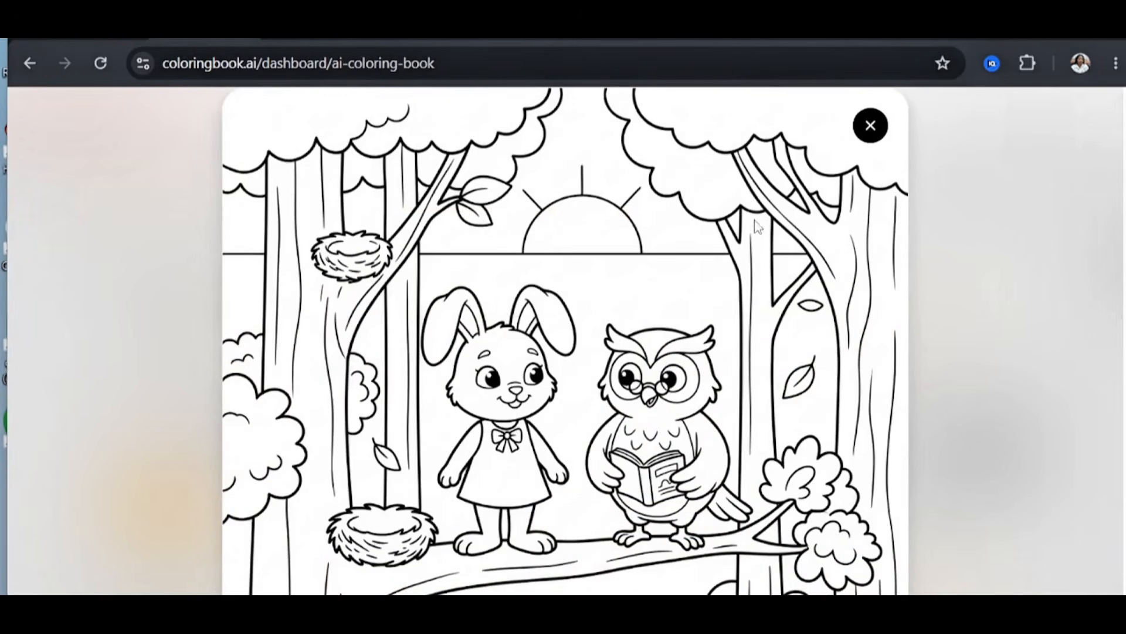
left_click(870, 126)
left_click(980, 444)
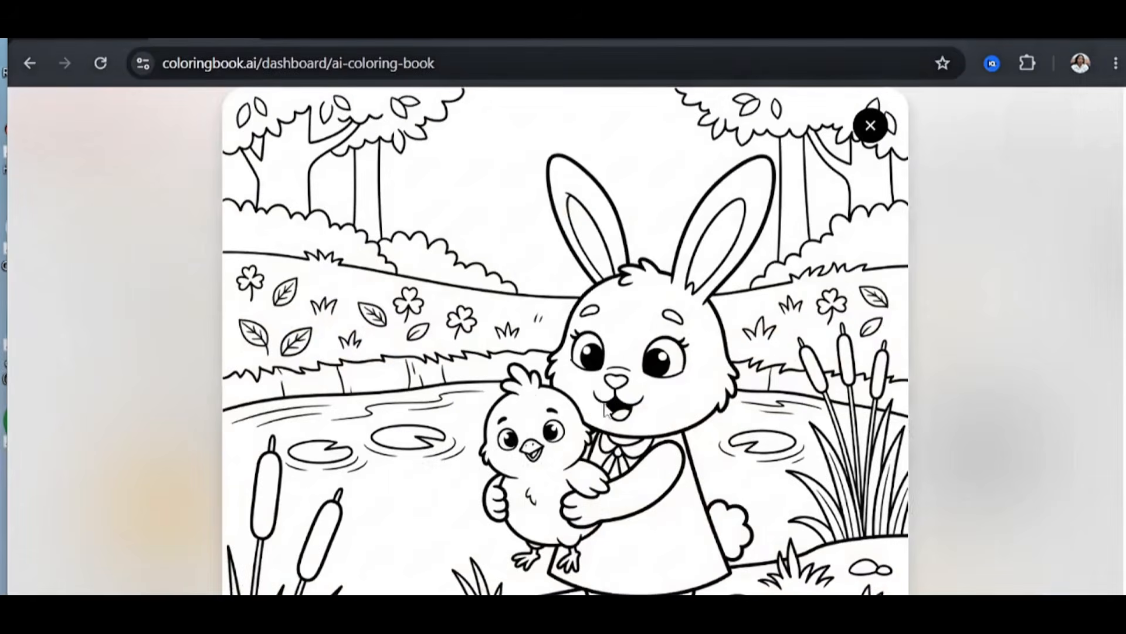
scroll(651, 364, "down", 2)
scroll(770, 191, "up", 2)
left_click(869, 125)
left_click(482, 446)
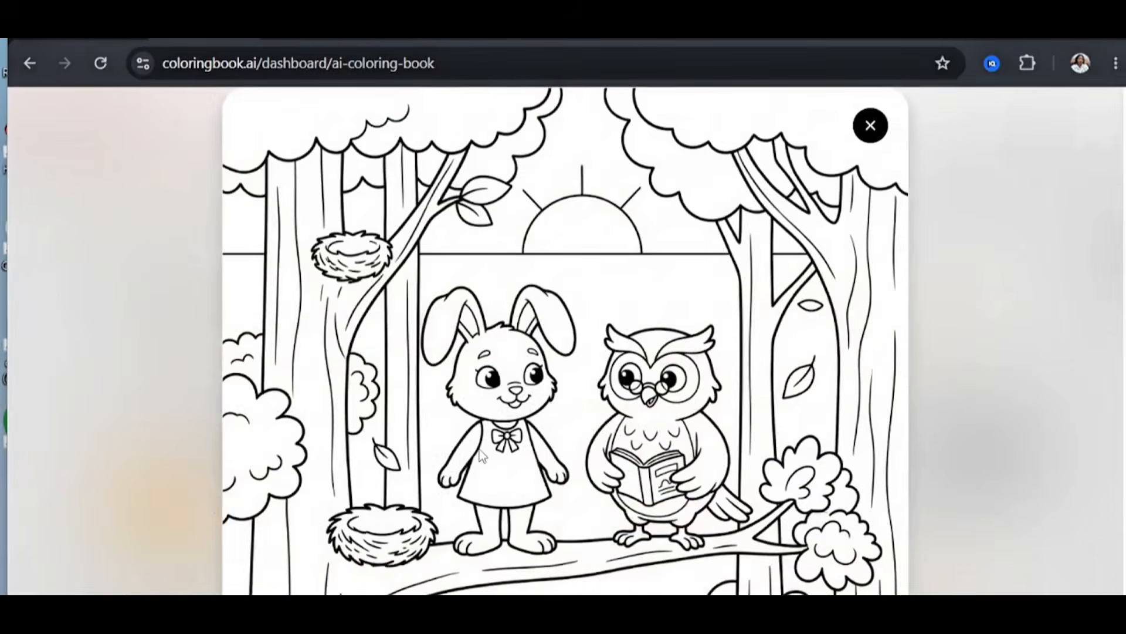
left_click(869, 123)
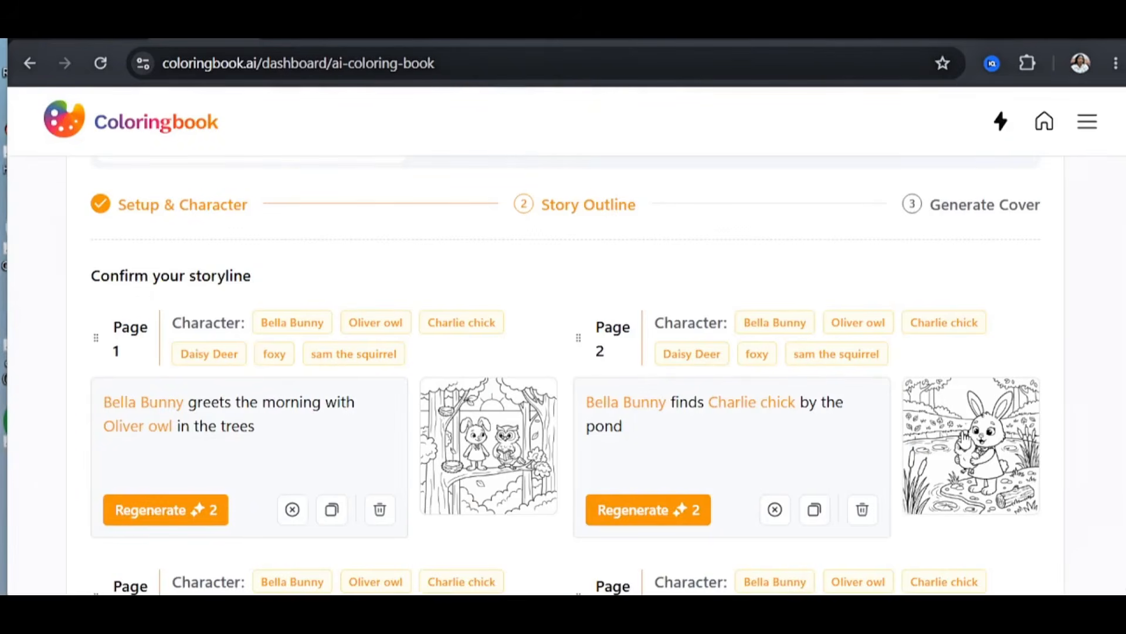
Inspect page 3's picnic illustration of Bella Bunny and Daisy Deer at full size, and regenerate it
scroll(880, 434, "down", 2)
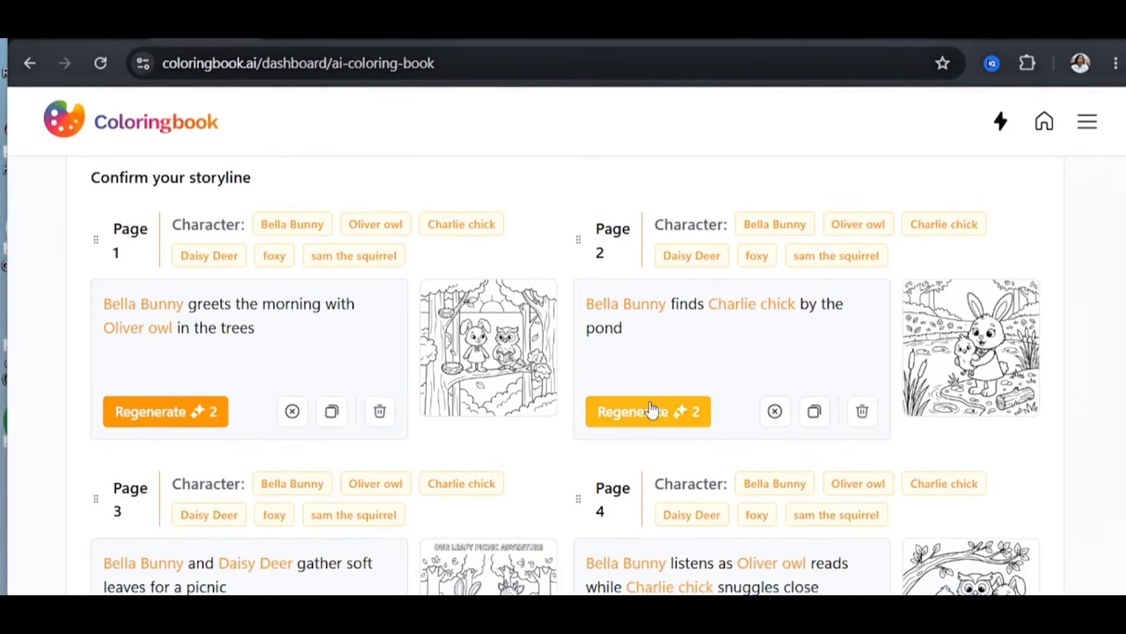
scroll(649, 409, "down", 4)
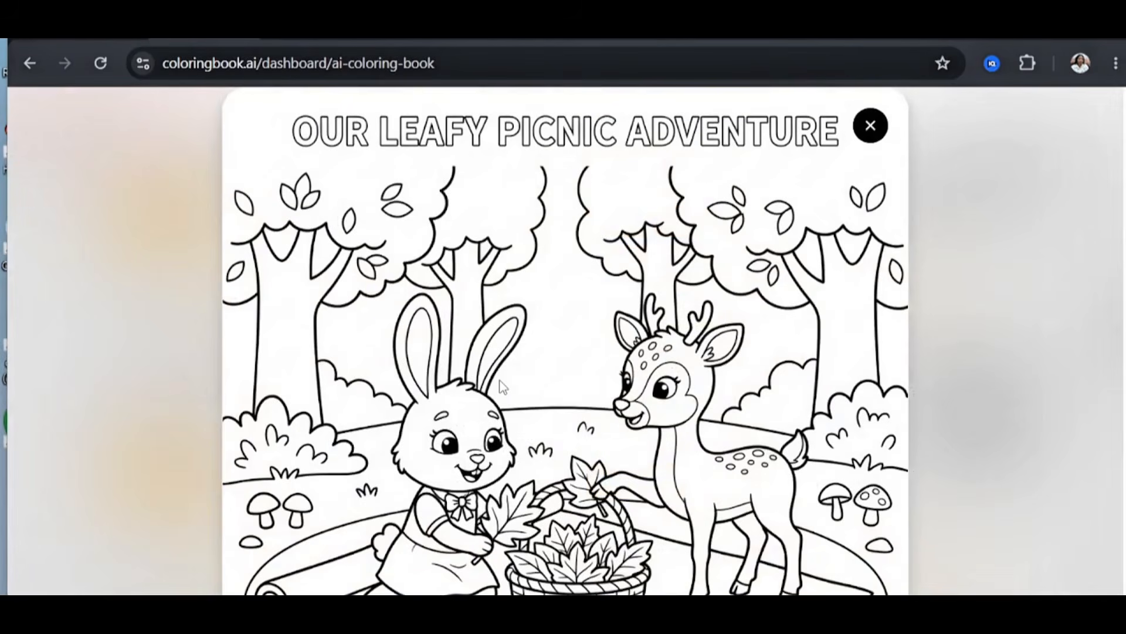
scroll(466, 301, "down", 2)
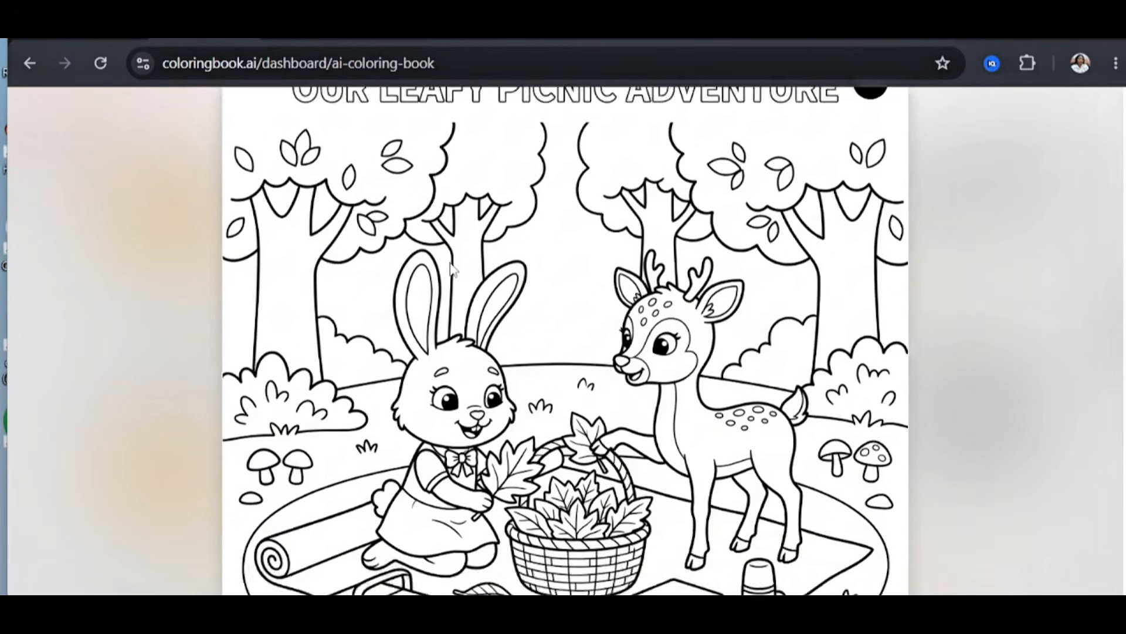
scroll(548, 150, "up", 2)
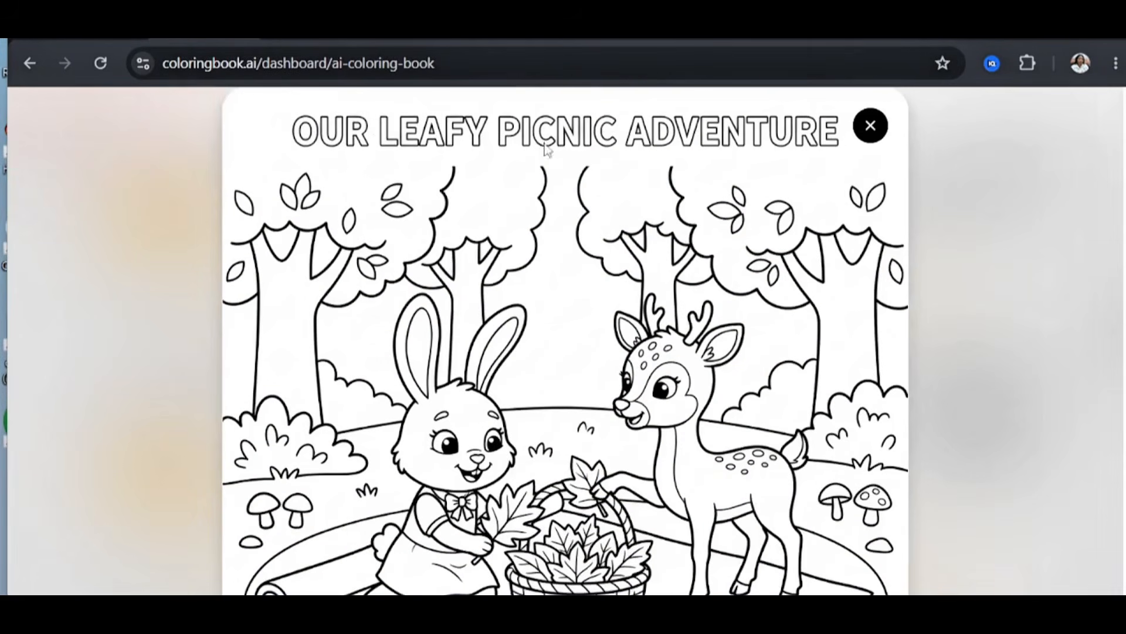
left_click(870, 125)
scroll(402, 316, "up", 3)
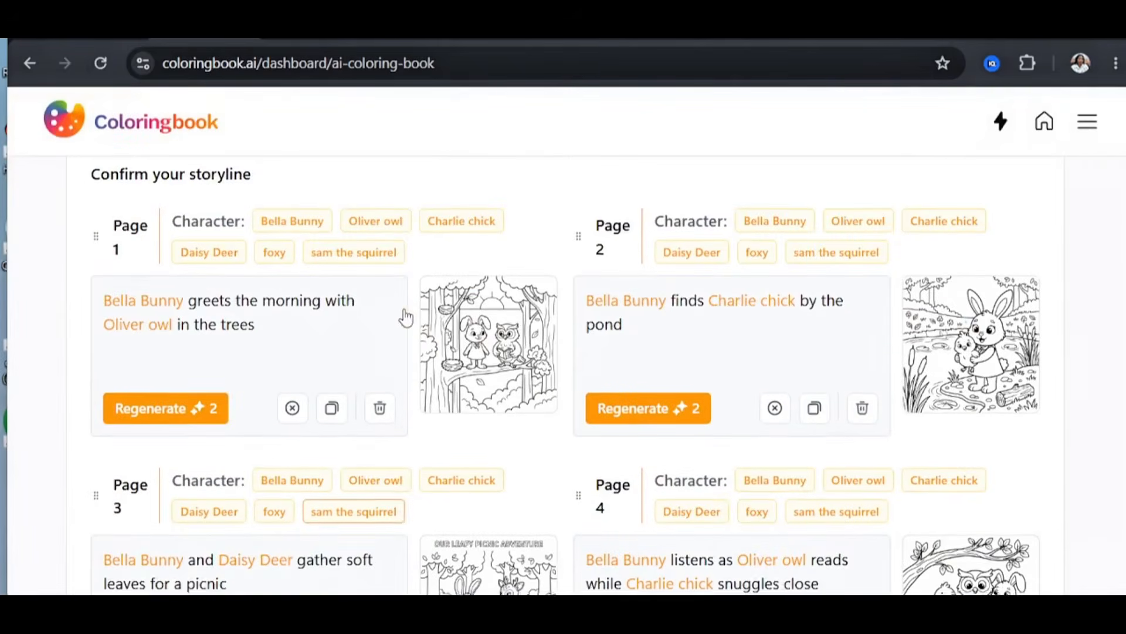
scroll(477, 344, "down", 2)
scroll(477, 344, "down", 2)
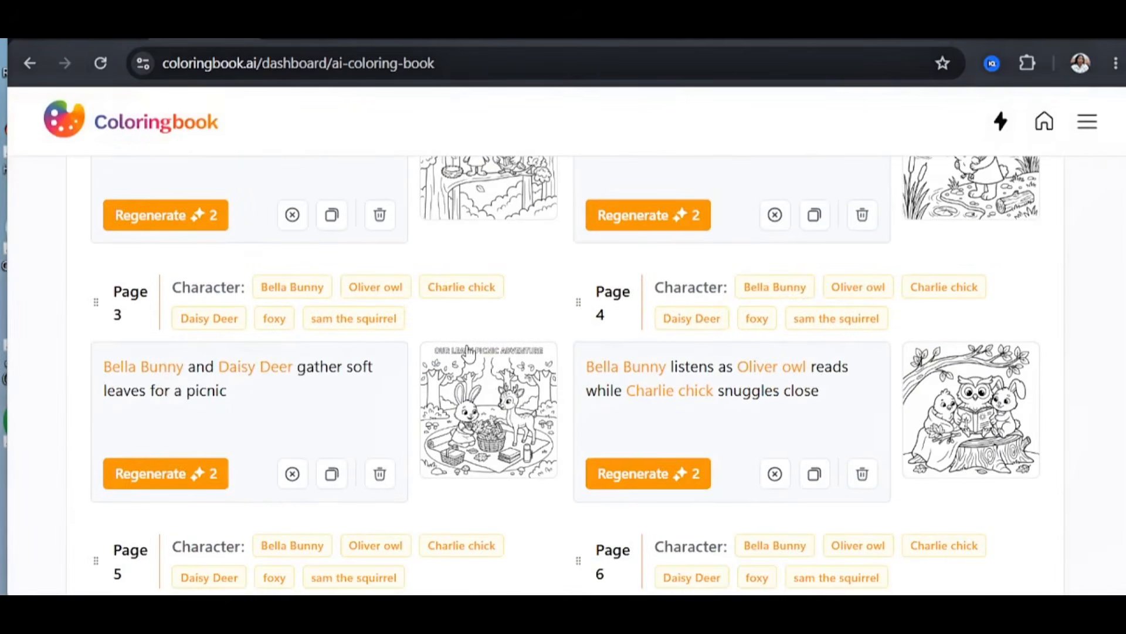
left_click(161, 482)
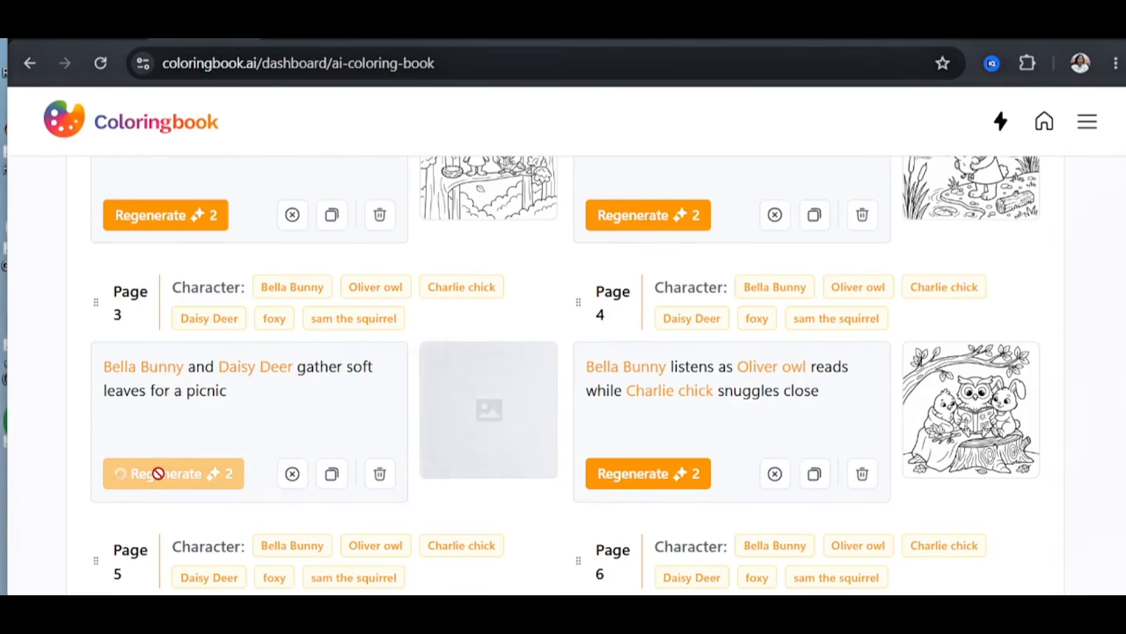
Inspect page 1's illustration of Bella Bunny and Oliver owl at full size, and regenerate it
scroll(492, 369, "up", 3)
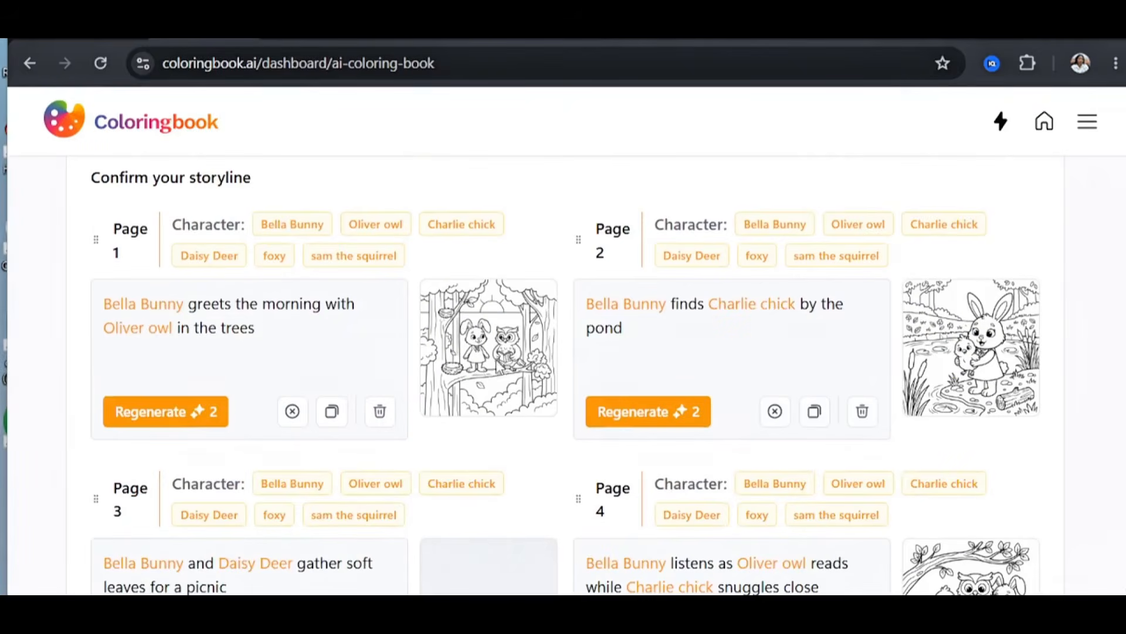
left_click(498, 370)
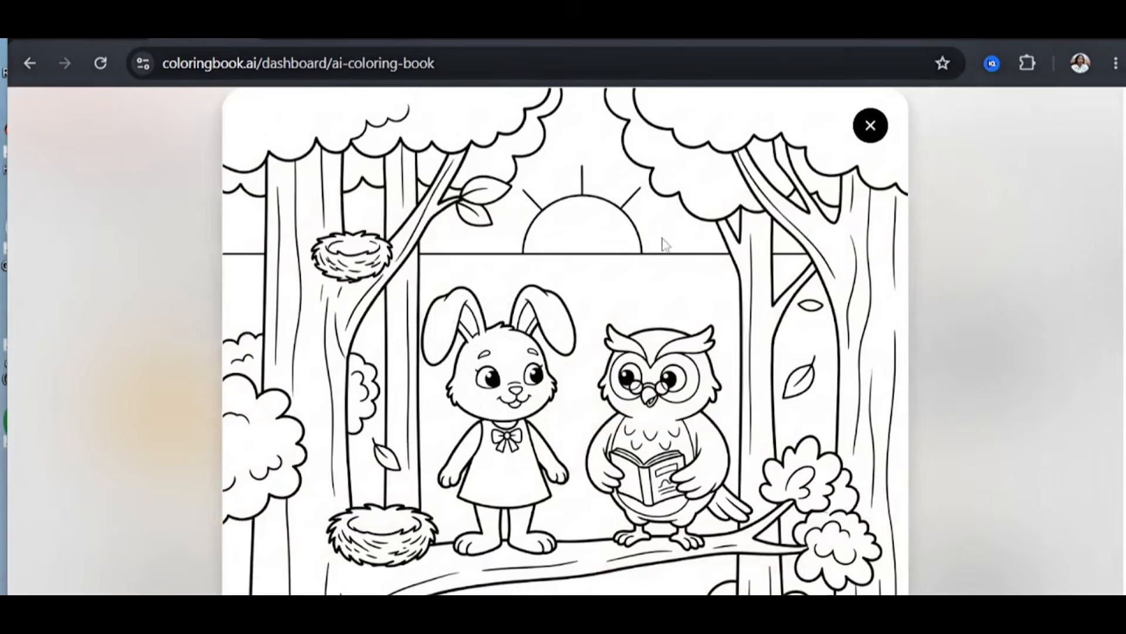
scroll(665, 244, "down", 2)
scroll(730, 194, "up", 2)
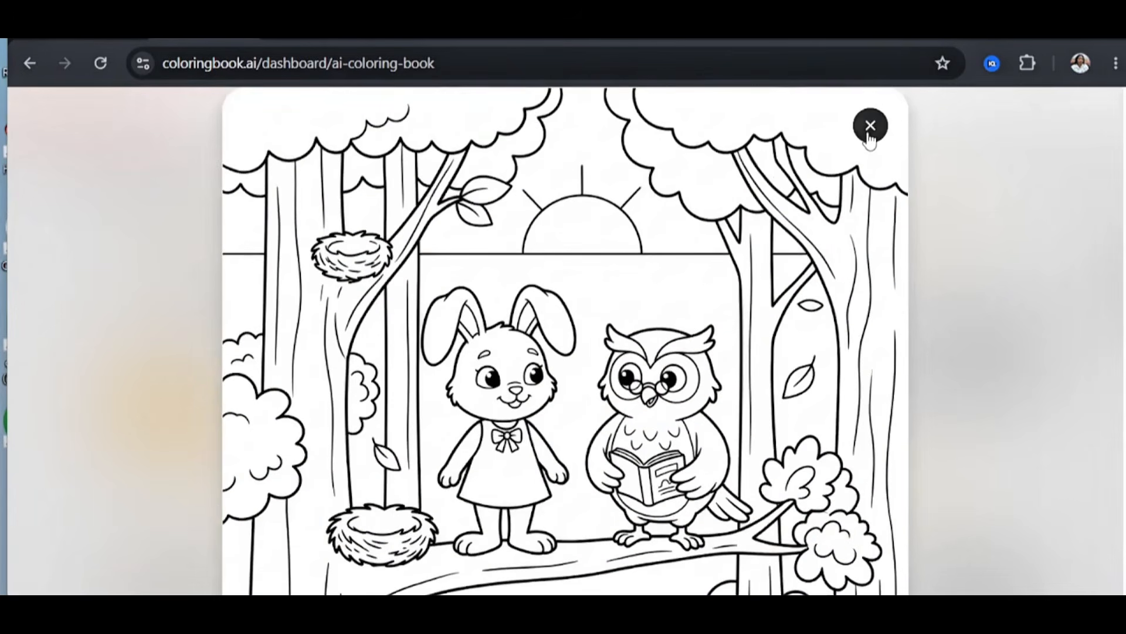
left_click(870, 125)
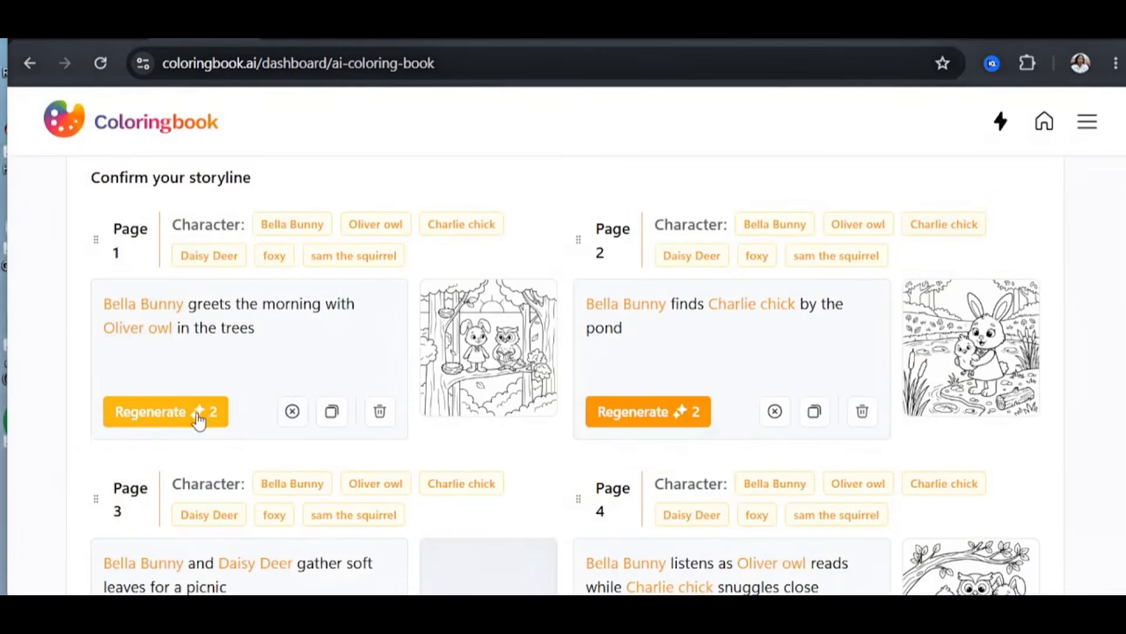
left_click(198, 421)
Examine page 4's illustration of Oliver owl reading to Bella Bunny and Charlie chick at full size
scroll(717, 408, "down", 2)
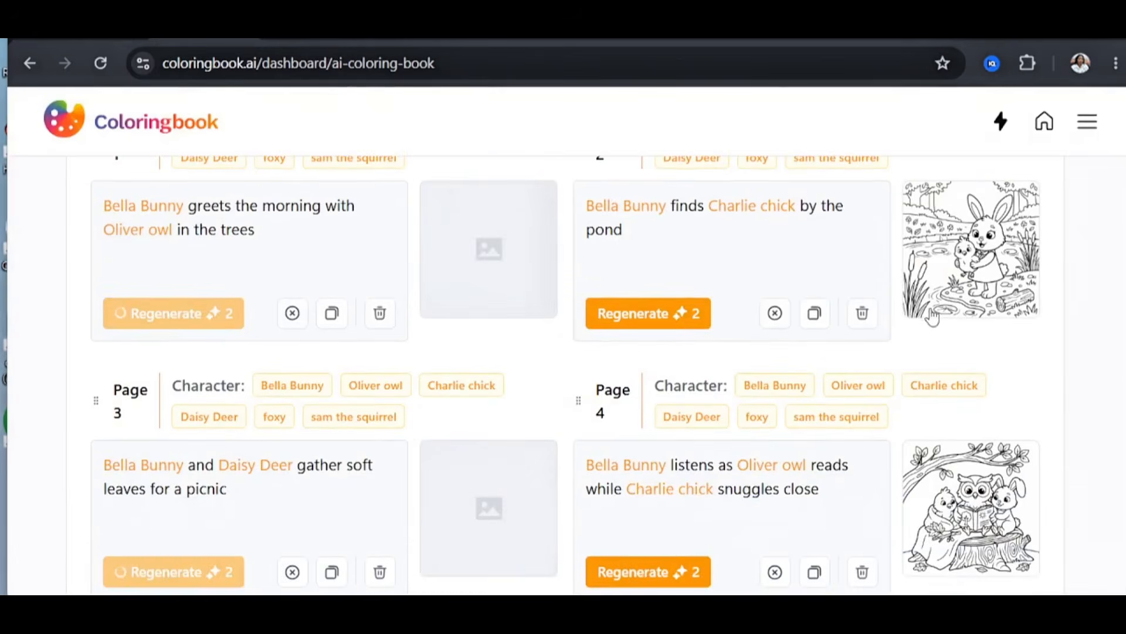
scroll(965, 361, "down", 2)
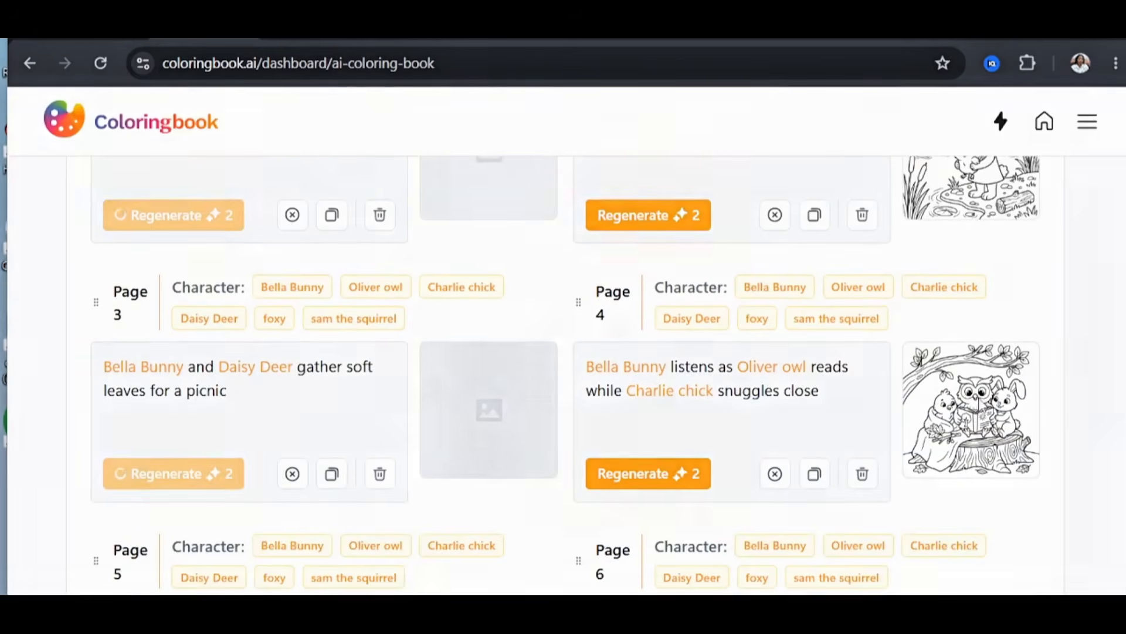
left_click(968, 407)
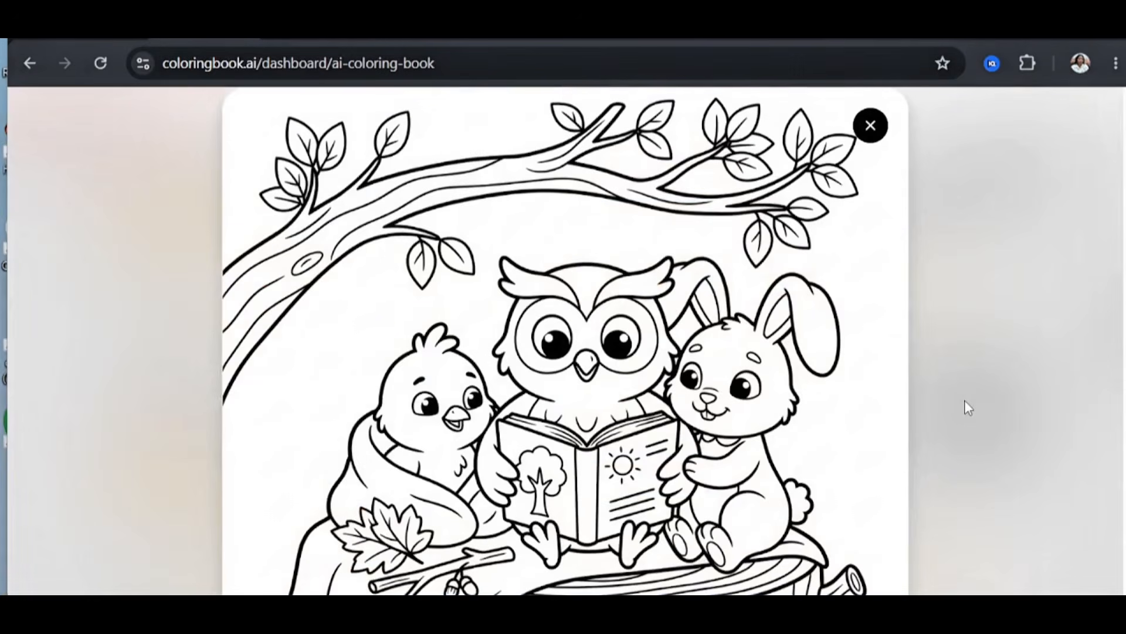
scroll(964, 399, "down", 2)
scroll(415, 393, "down", 2)
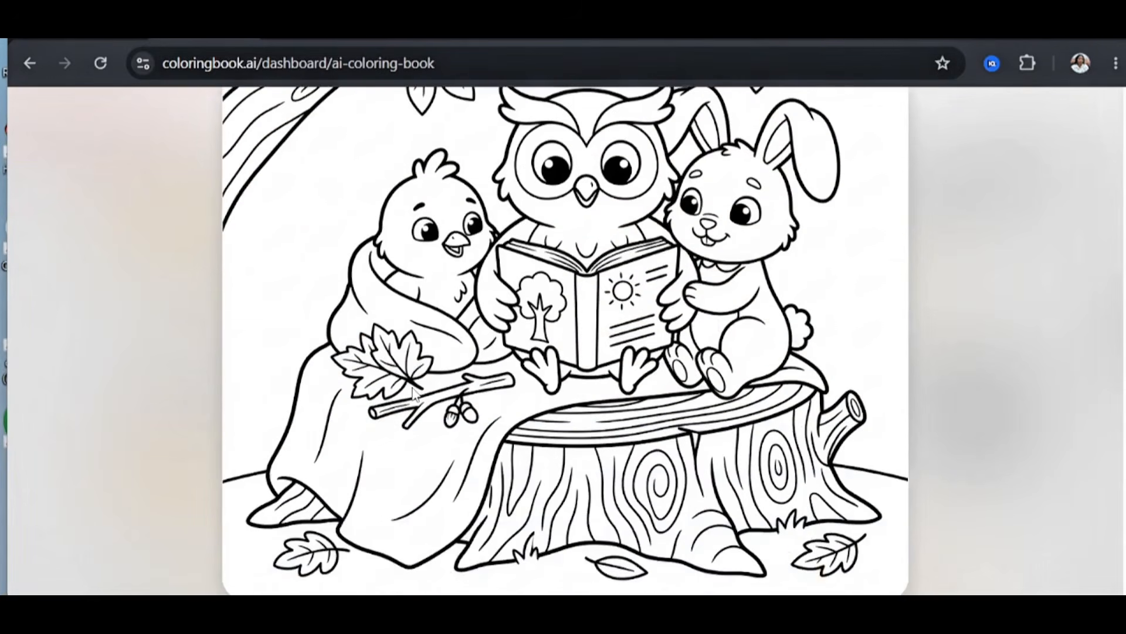
scroll(415, 393, "up", 3)
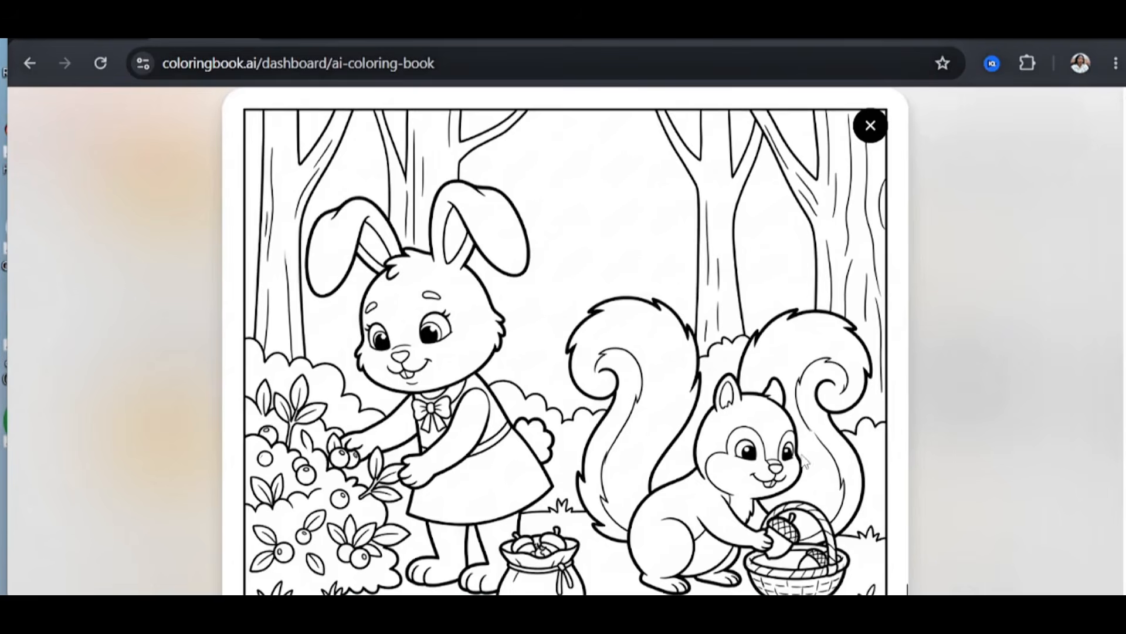
Close the full-size view of page 5's illustration and regenerate that page
left_click(871, 122)
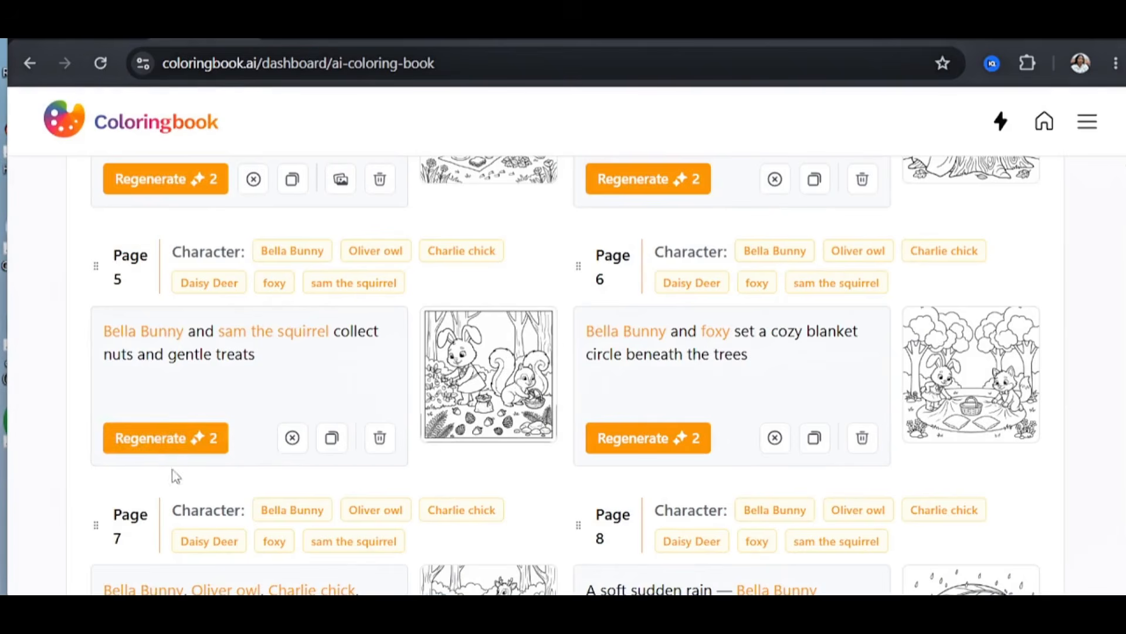
left_click(164, 445)
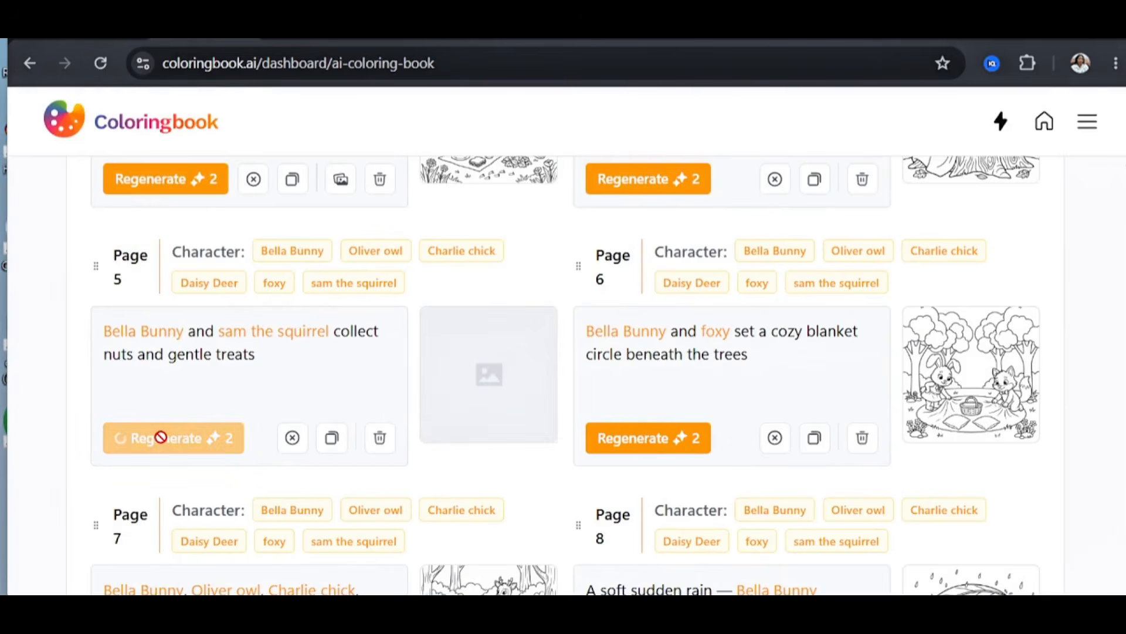
Examine the regenerated page 1 illustration of Bella Bunny and Oliver owl at full size
scroll(293, 381, "down", 10)
scroll(399, 317, "up", 15)
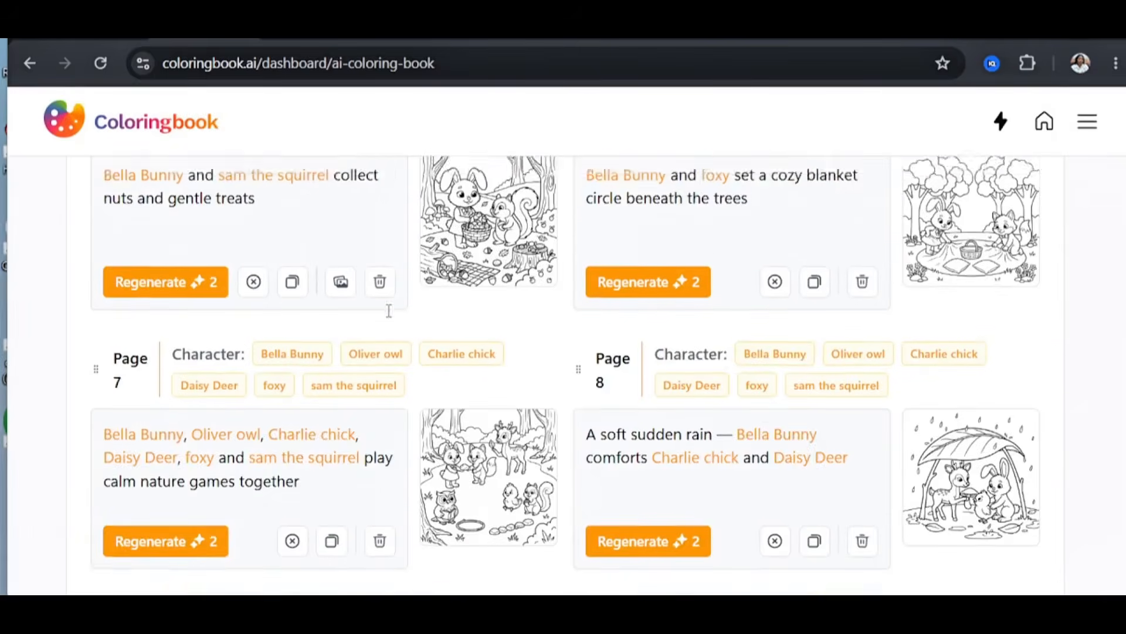
scroll(404, 322, "up", 5)
scroll(475, 413, "down", 3)
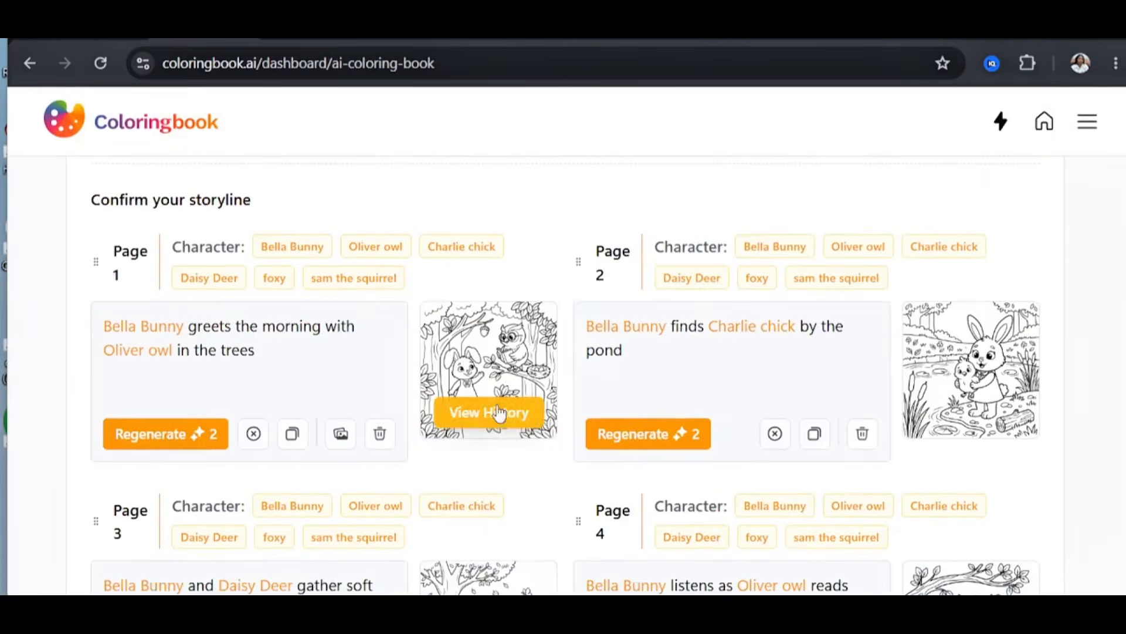
left_click(507, 359)
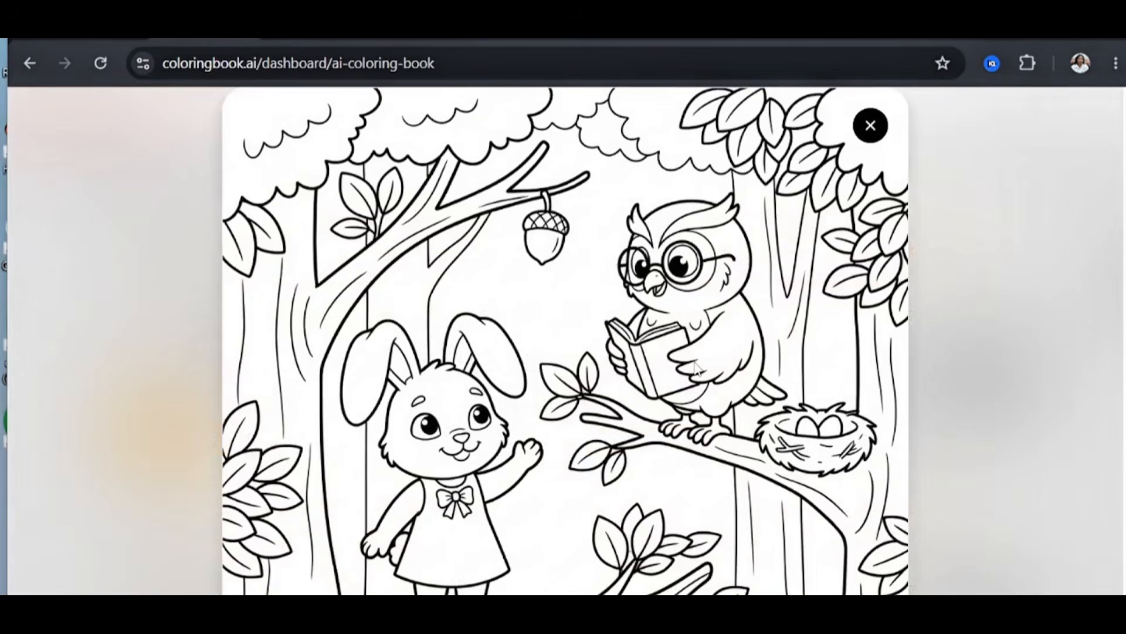
scroll(655, 293, "down", 2)
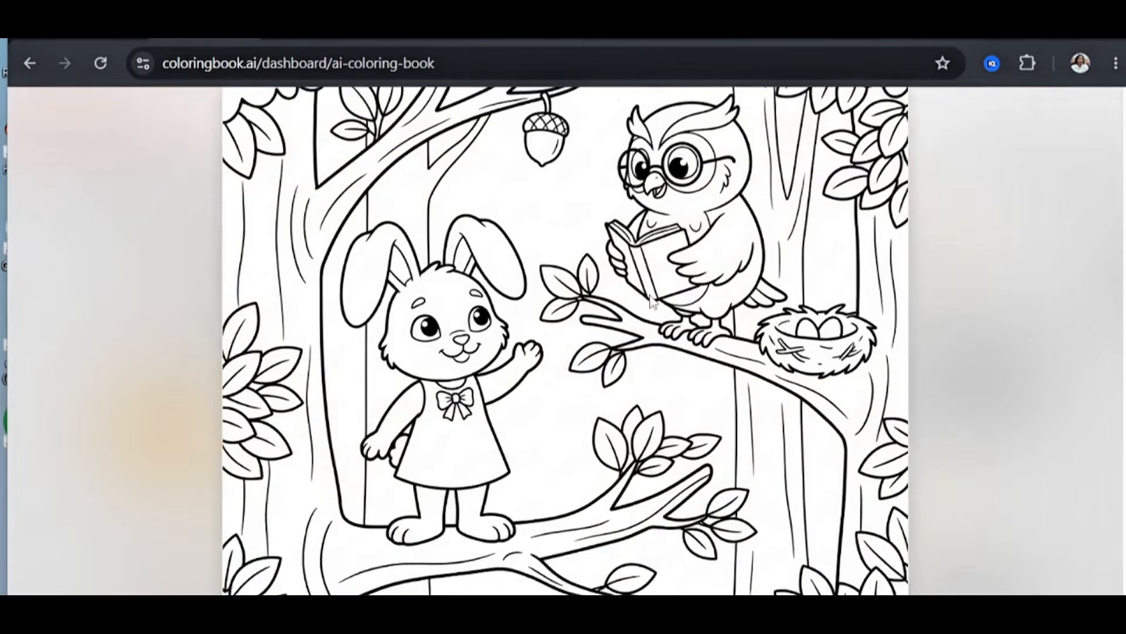
scroll(650, 305, "down", 1)
scroll(591, 354, "up", 3)
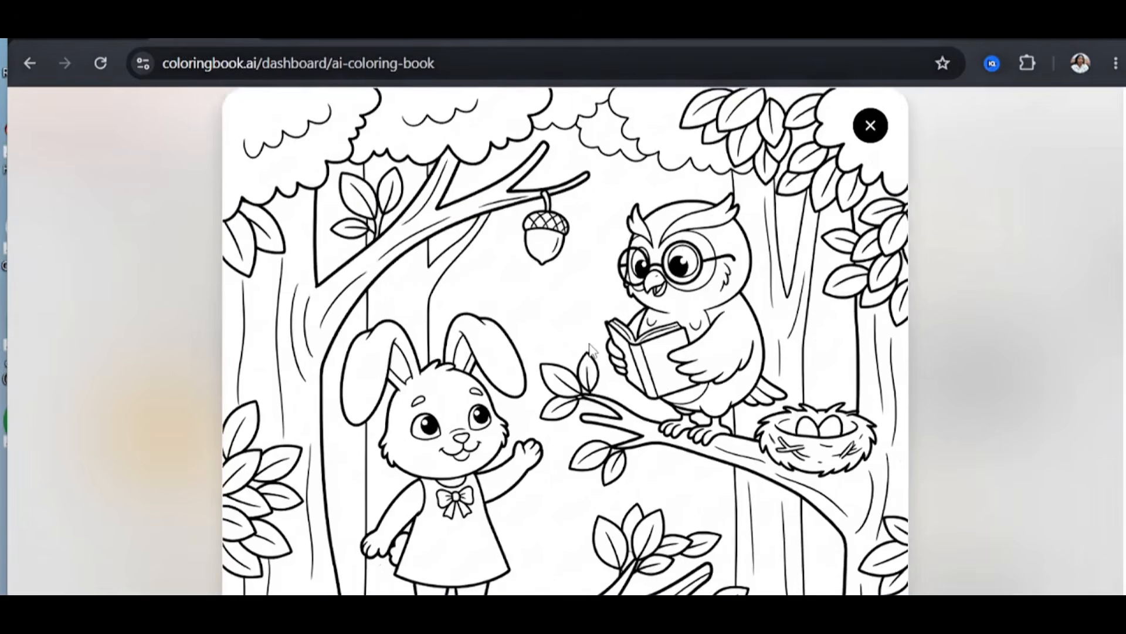
key("Escape")
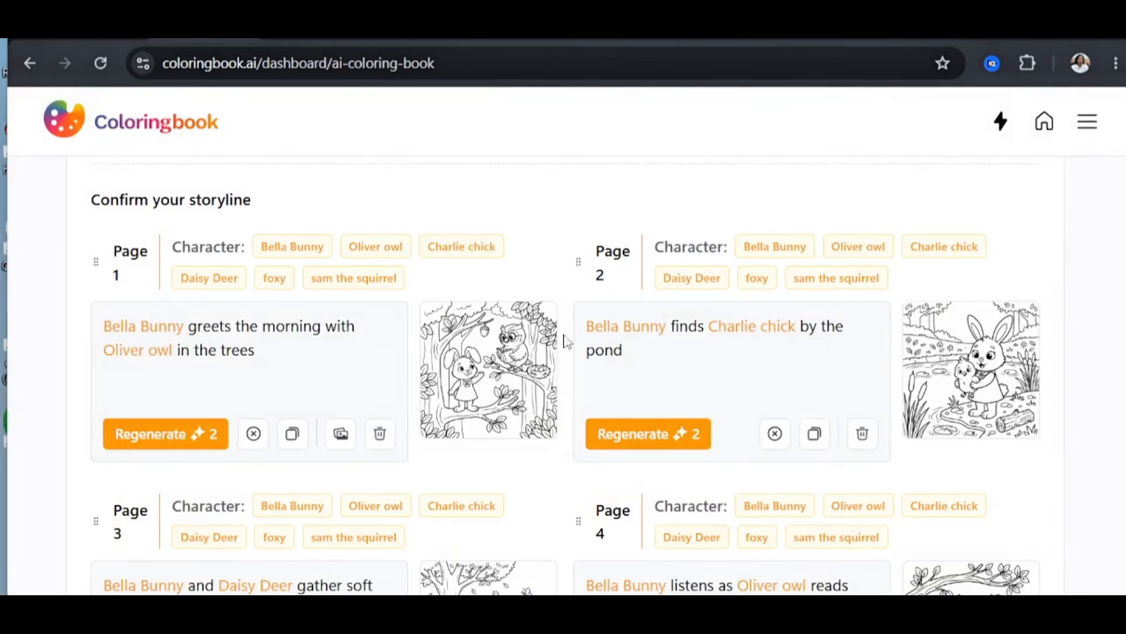
Examine the regenerated page 3 picnic illustration of Bella Bunny and Daisy Deer at full size
scroll(464, 328, "down", 5)
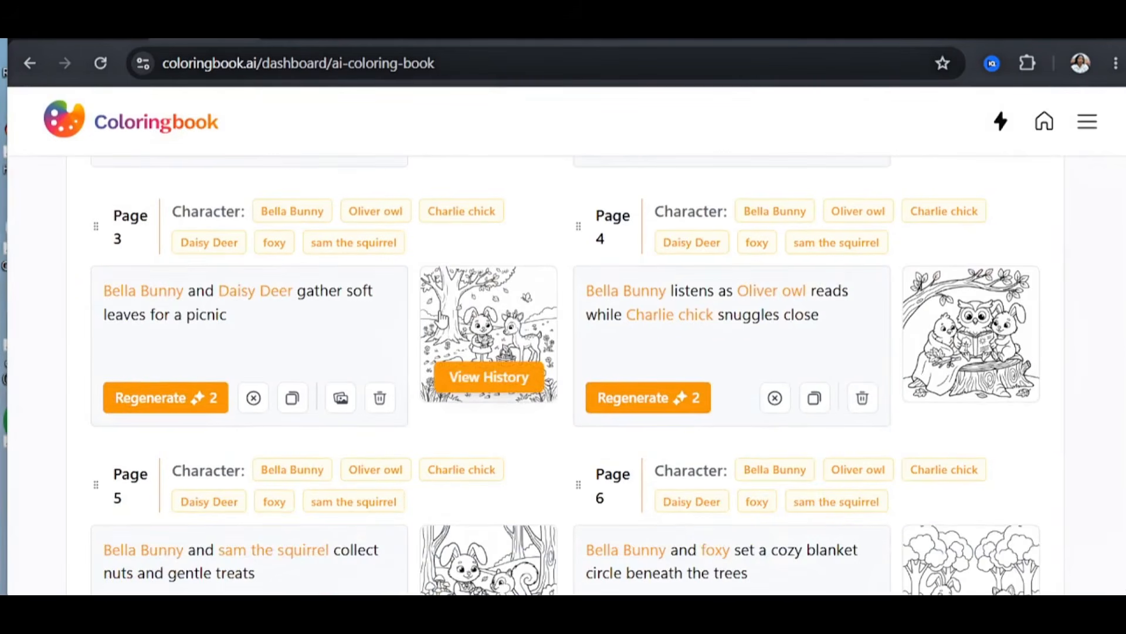
scroll(470, 320, "up", 3)
scroll(473, 534, "down", 1)
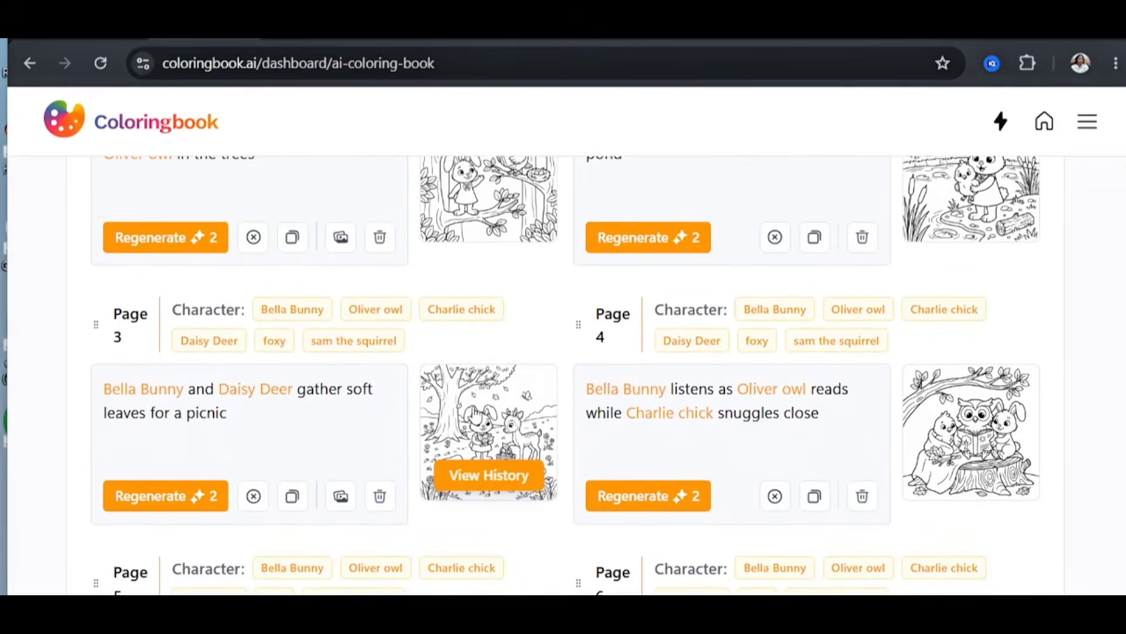
left_click(475, 437)
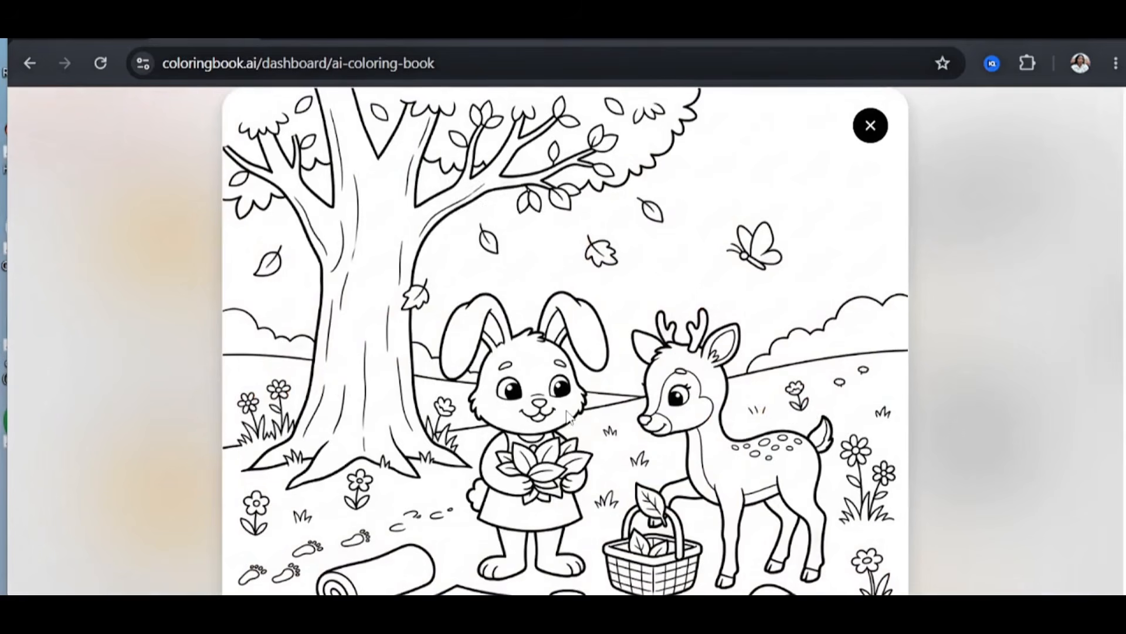
scroll(525, 368, "down", 3)
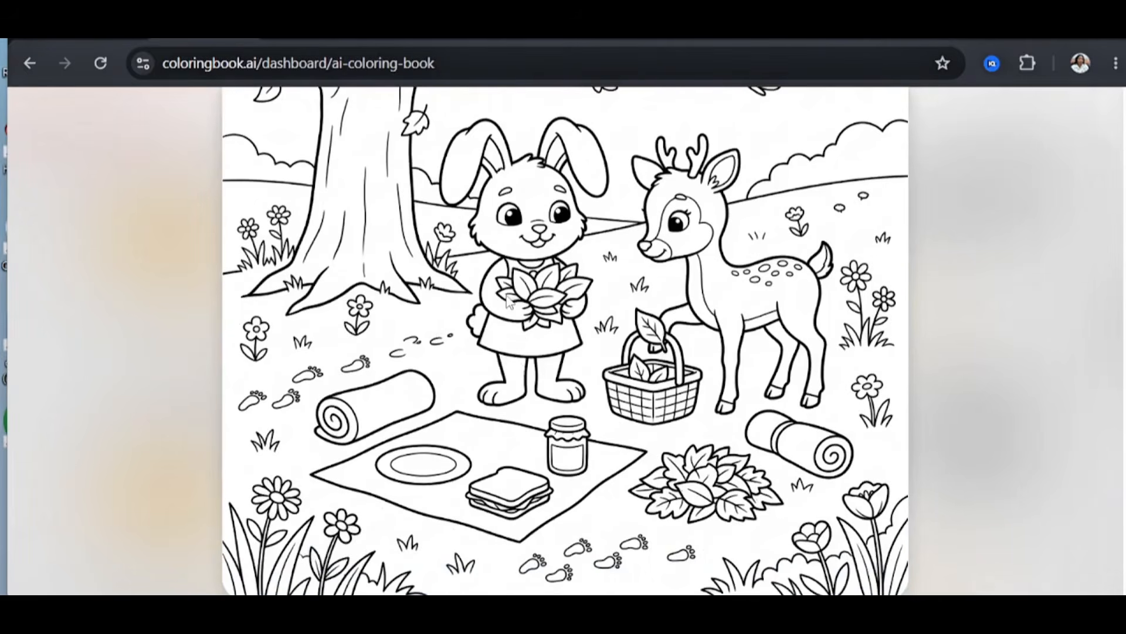
scroll(843, 148, "up", 3)
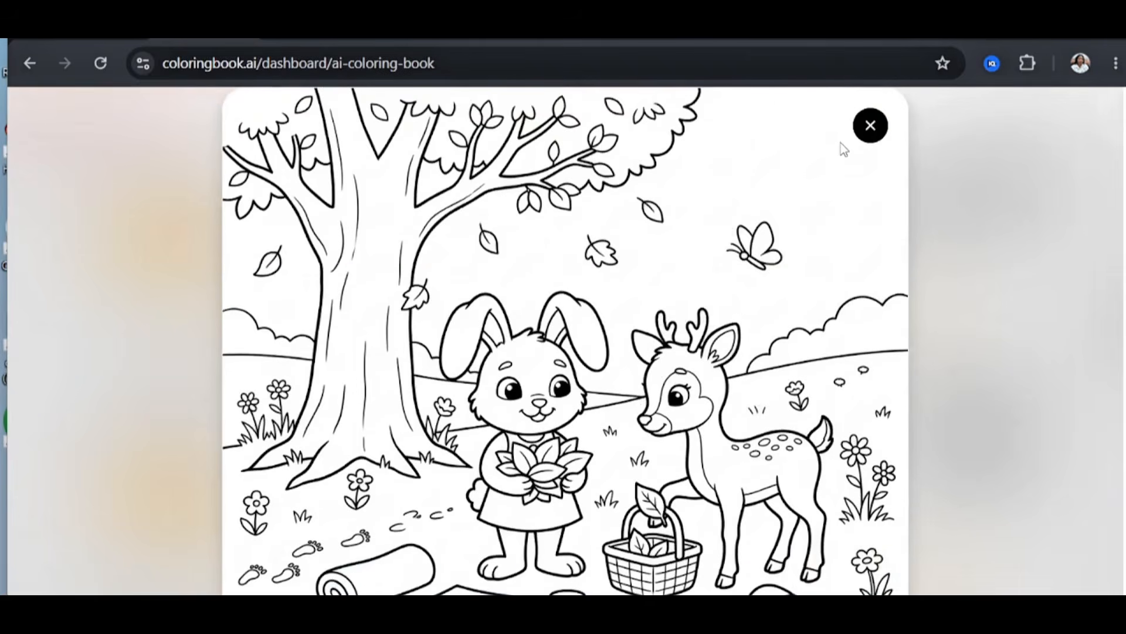
left_click(870, 125)
Examine the regenerated page 5 illustration of Bella Bunny and sam the squirrel at full size
scroll(896, 434, "down", 3)
left_click(493, 457)
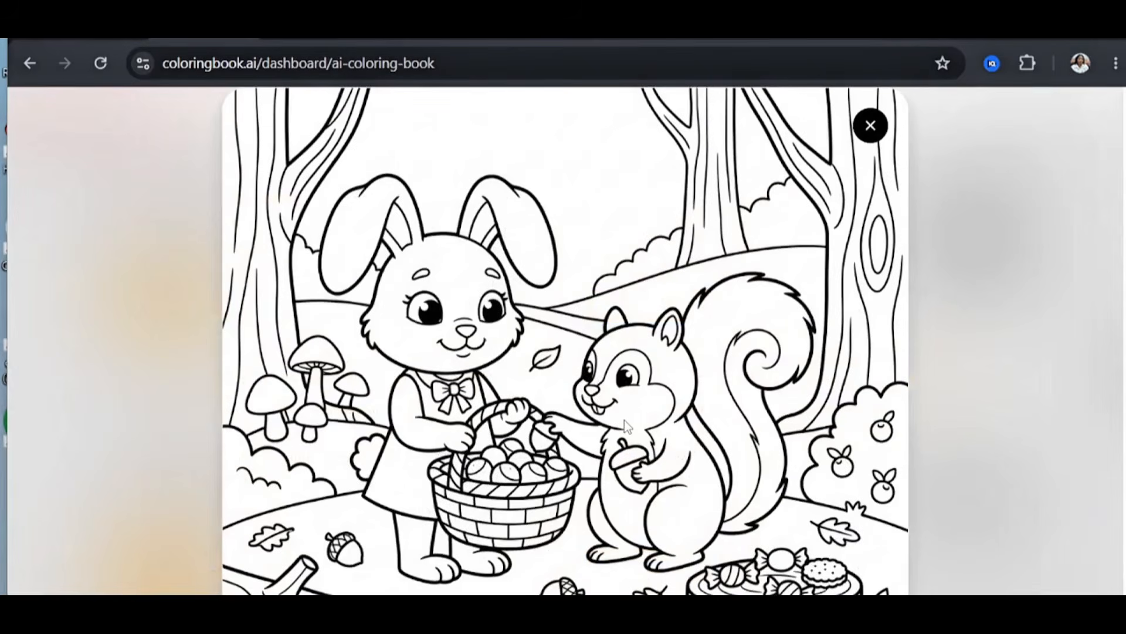
scroll(625, 423, "down", 3)
scroll(657, 469, "up", 3)
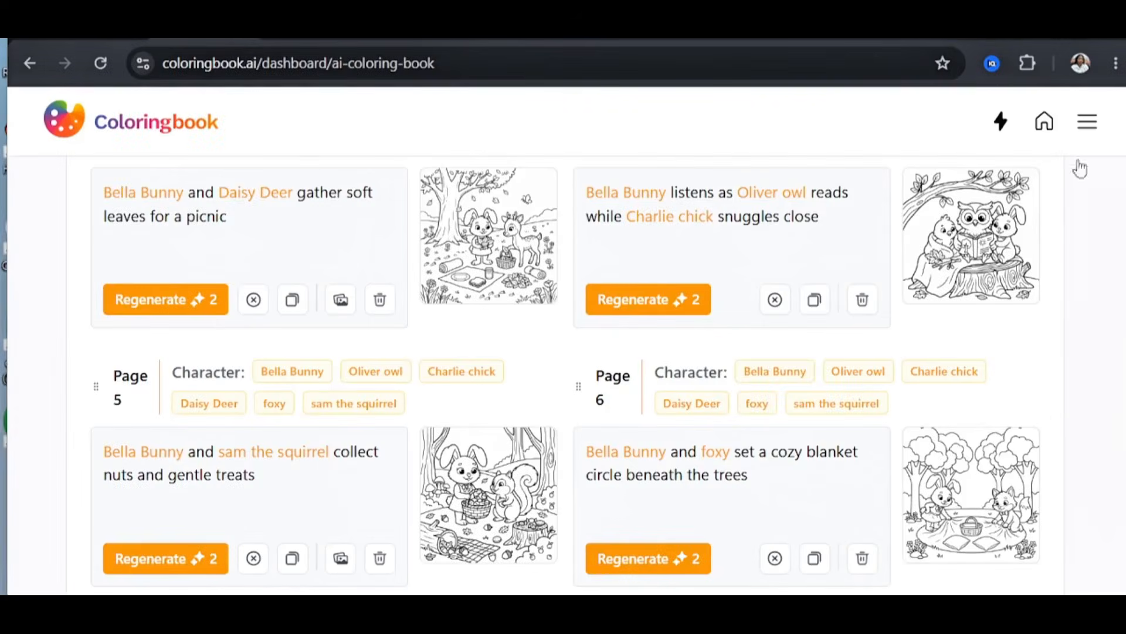
Look over the page 3 to 6 illustrations and briefly recheck page 3 at full size
scroll(985, 420, "down", 3)
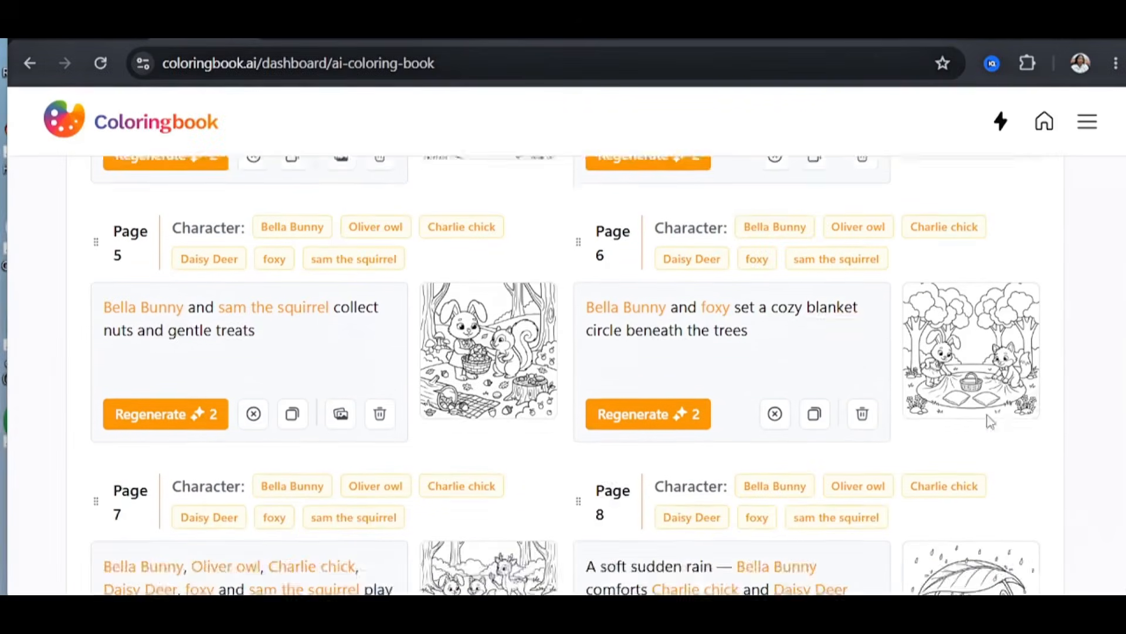
scroll(827, 402, "up", 4)
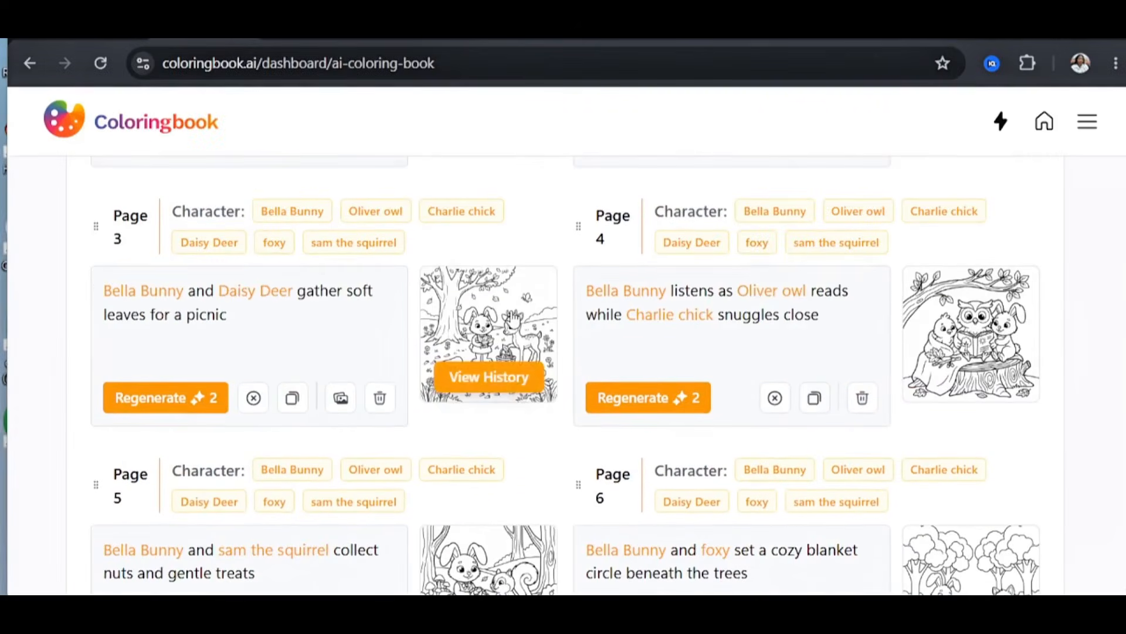
left_click(514, 318)
left_click(871, 126)
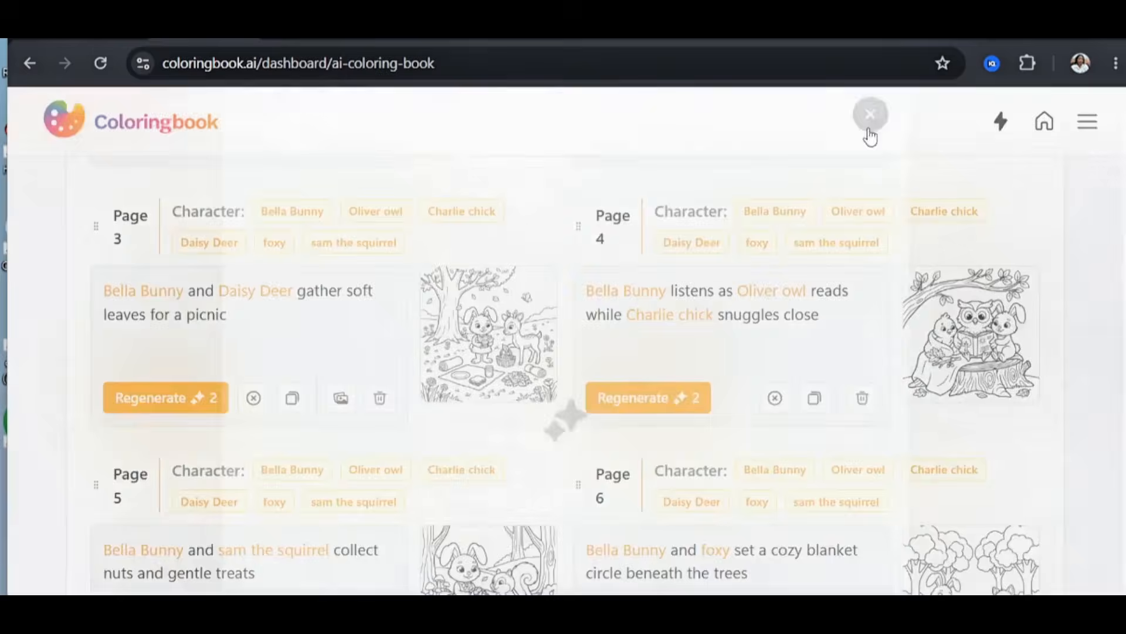
Accept the storyline pages and proceed to the cover generation stage
scroll(883, 352, "down", 10)
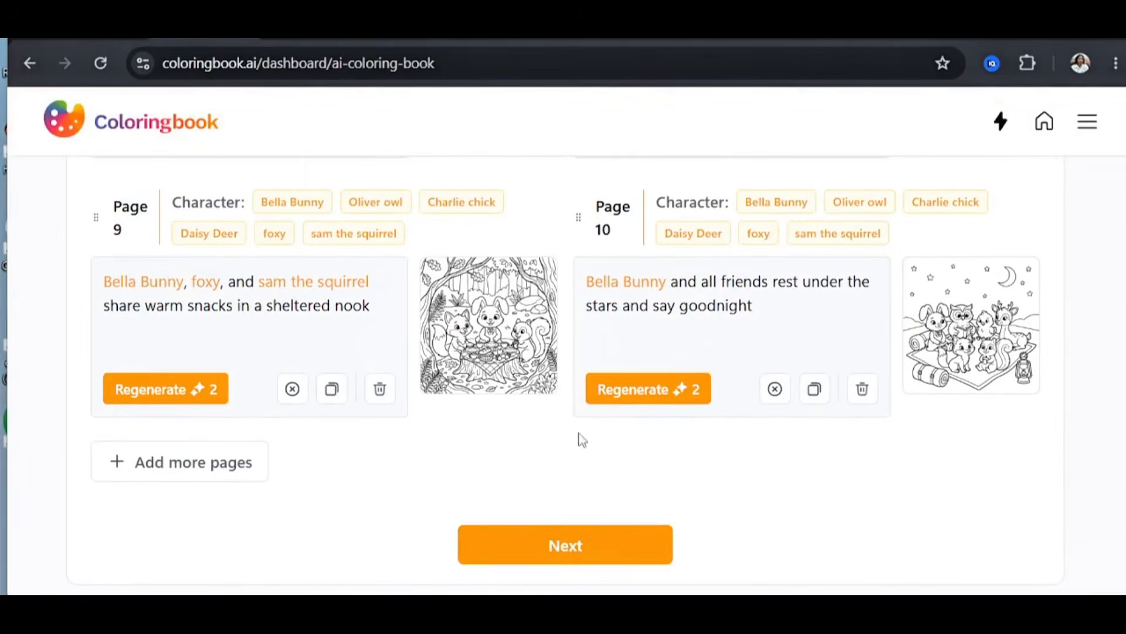
left_click(541, 557)
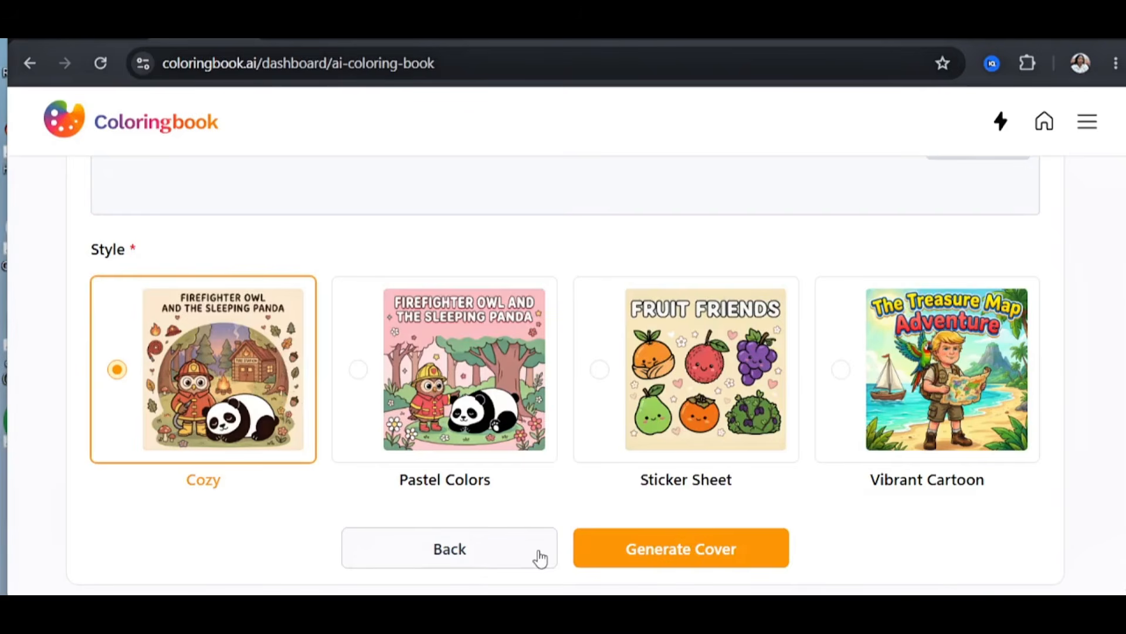
scroll(135, 495, "up", 7)
scroll(153, 523, "down", 3)
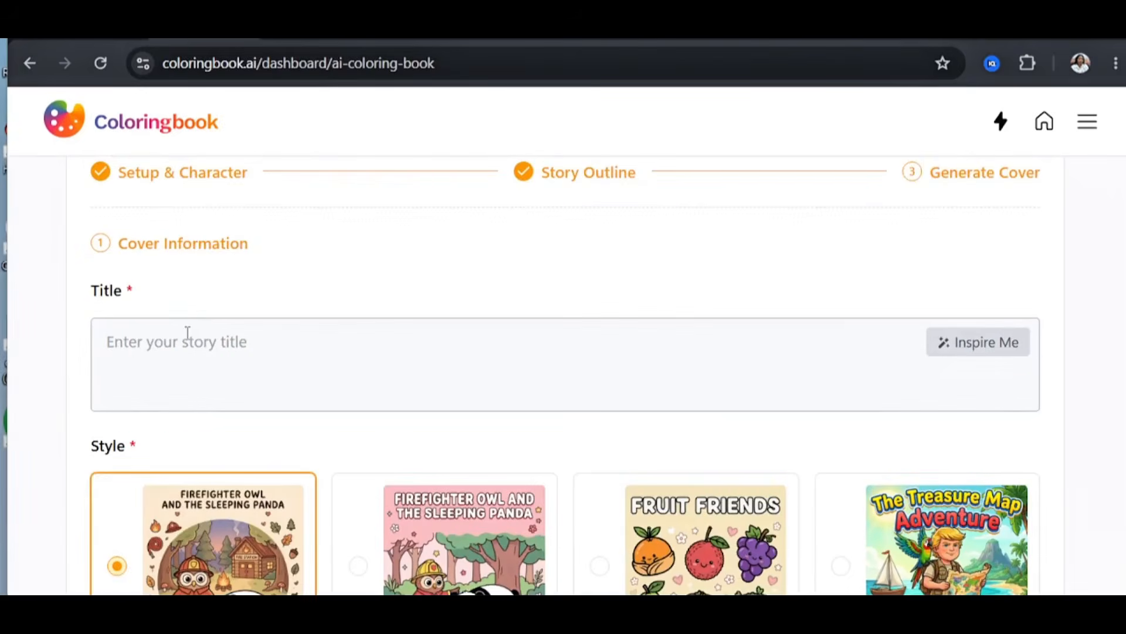
Fill in the cover title as "Title: COZY HAPPY FRIENDS" with a second line "Subtitle: CUTE & COMFY COLORING BOOK"
left_click(188, 333)
scroll(186, 340, "down", 3)
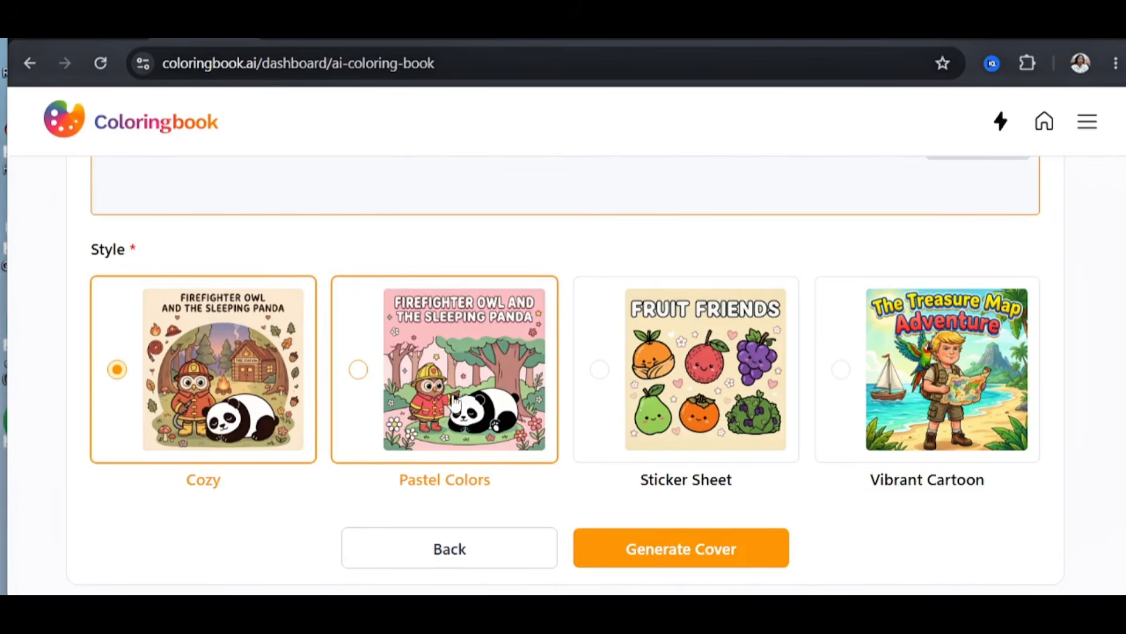
scroll(186, 322, "up", 3)
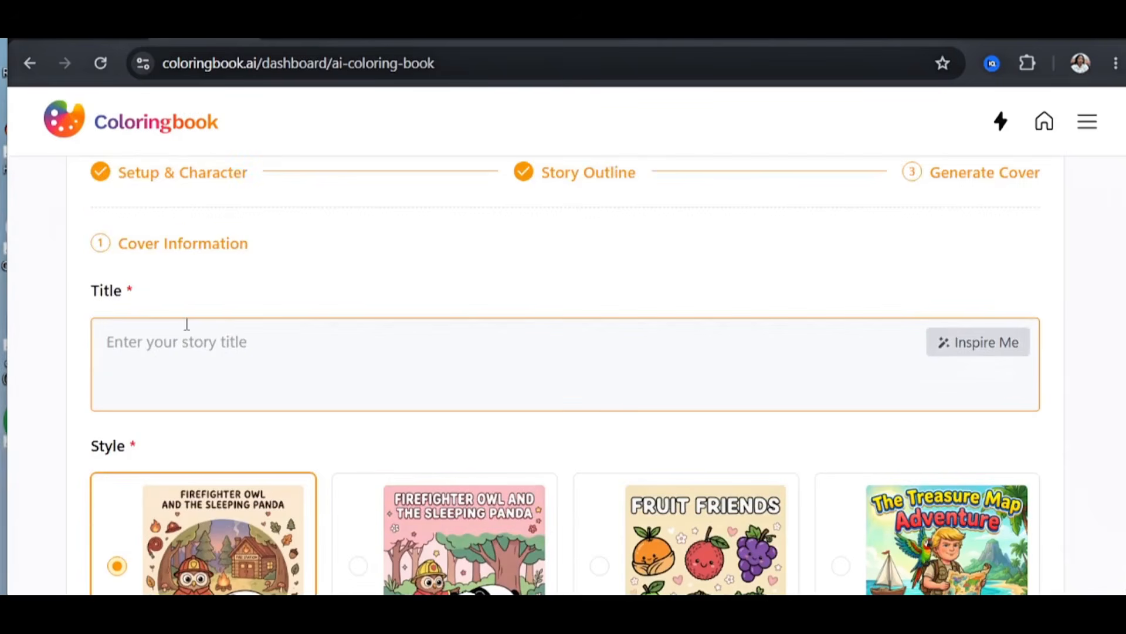
left_click(237, 327)
type("Title: COZY HAPPY FRIENDS")
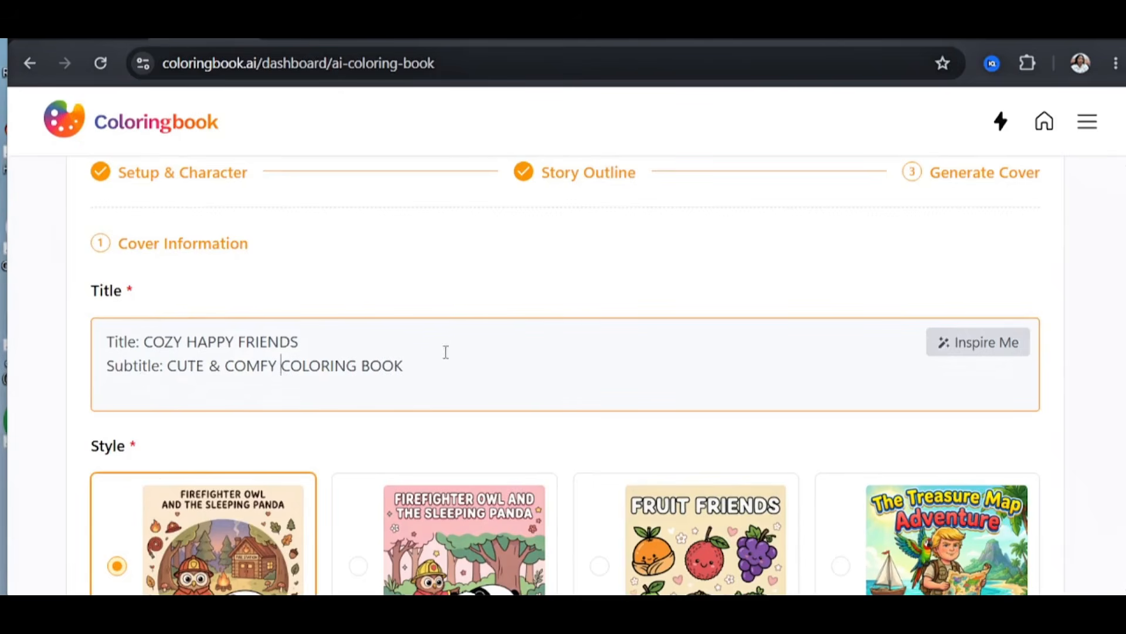
Try the Vibrant Cartoon cover style and switch the cover back to Cozy
scroll(847, 329, "down", 3)
left_click(847, 329)
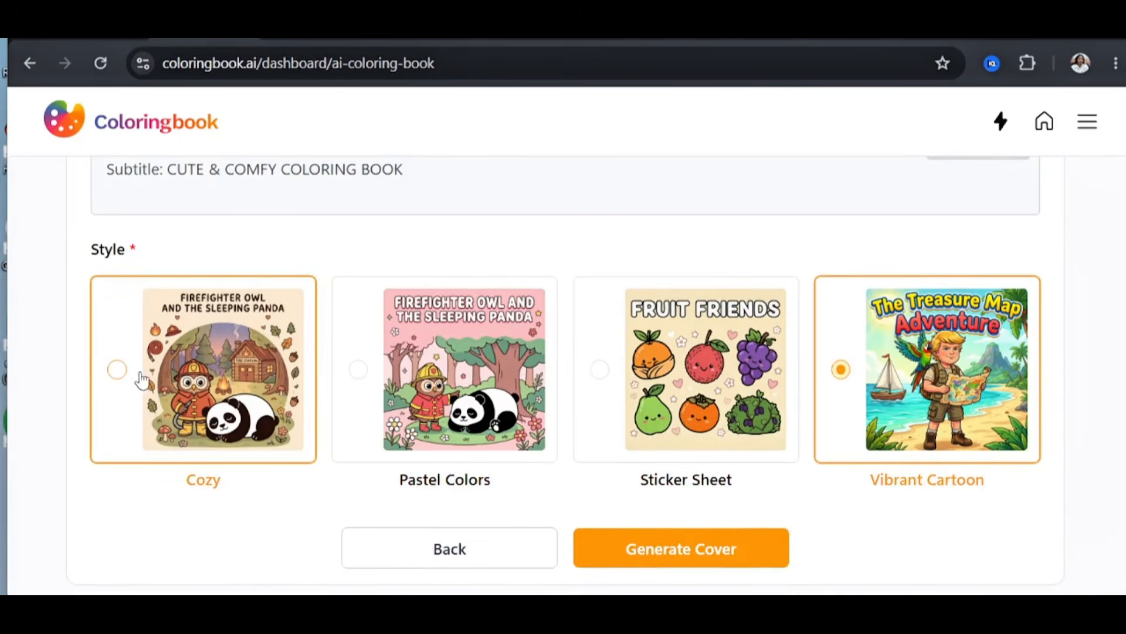
left_click(117, 369)
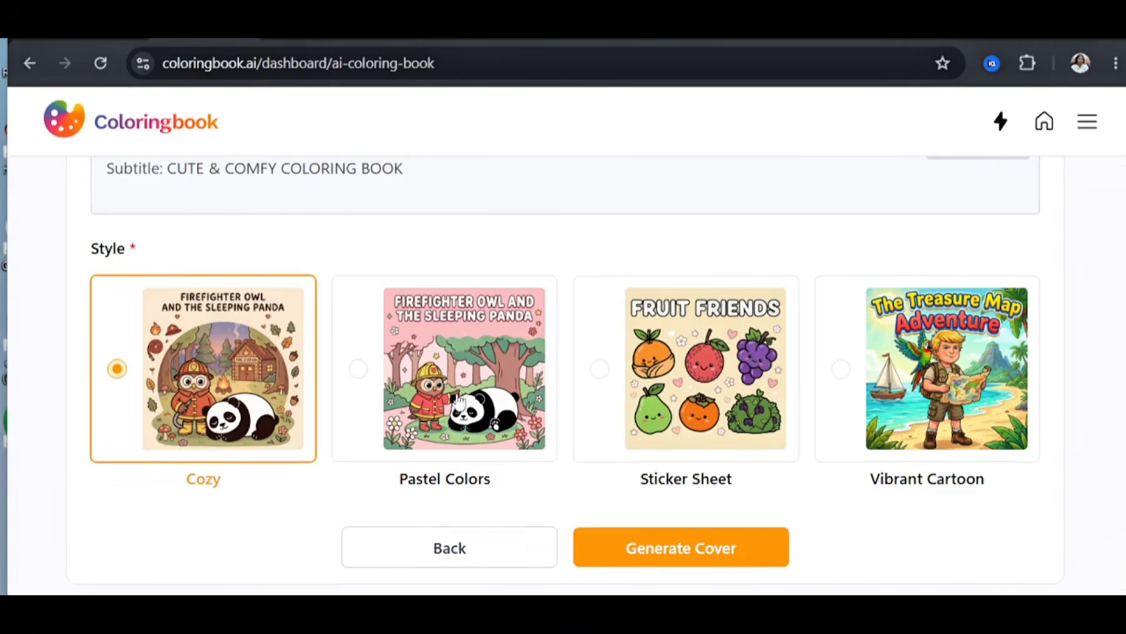
Generate the cover in the Cozy style and look over the resulting designs
left_click(667, 552)
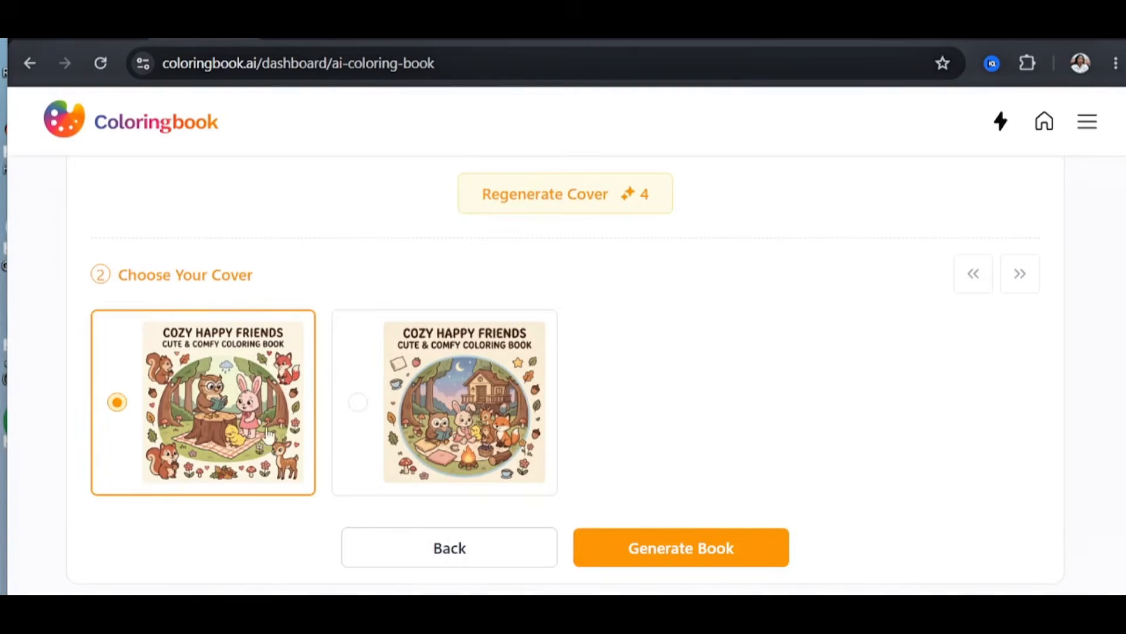
scroll(475, 384, "up", 2)
scroll(467, 396, "up", 1)
scroll(445, 420, "down", 1)
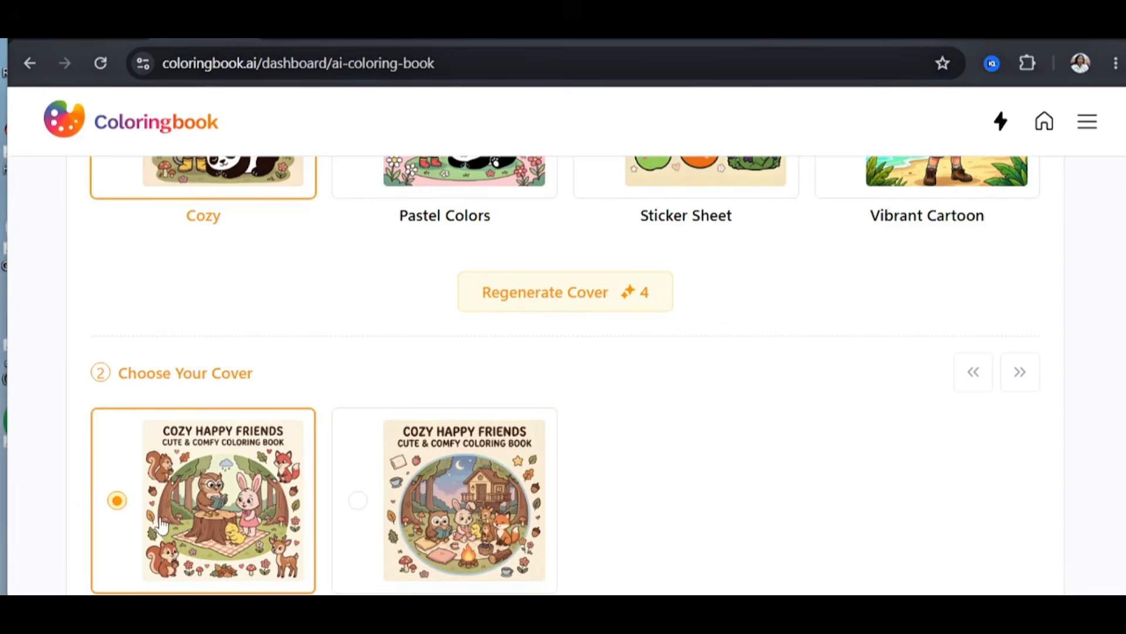
scroll(245, 436, "down", 1)
Switch the cover style to Pastel Colors and regenerate the cover
scroll(245, 436, "up", 3)
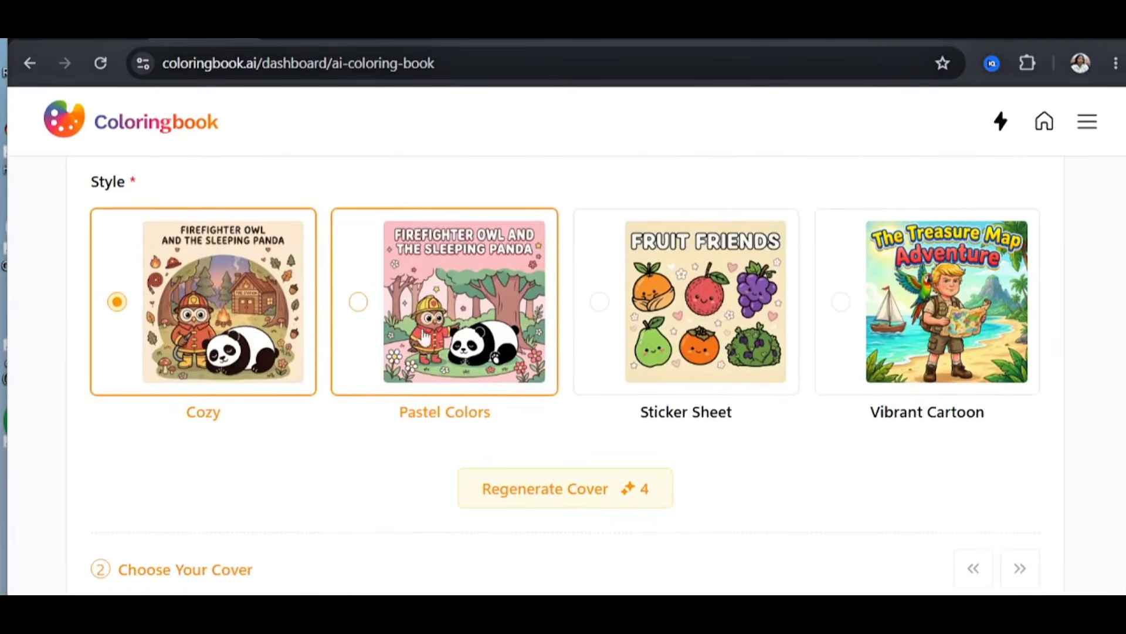
scroll(409, 368, "down", 5)
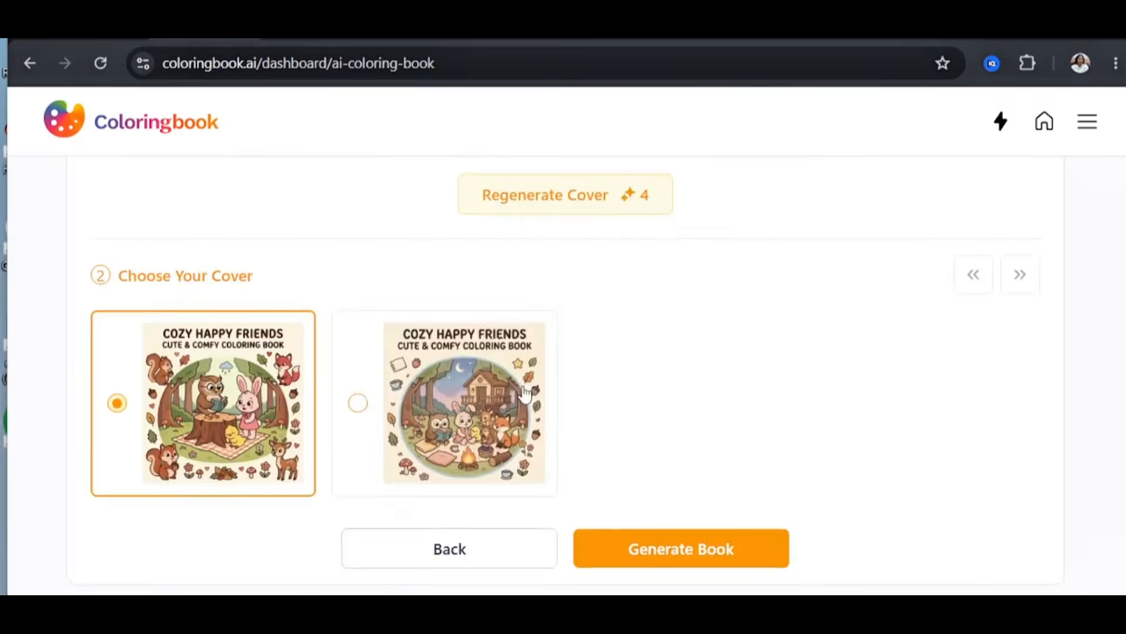
scroll(530, 331, "up", 3)
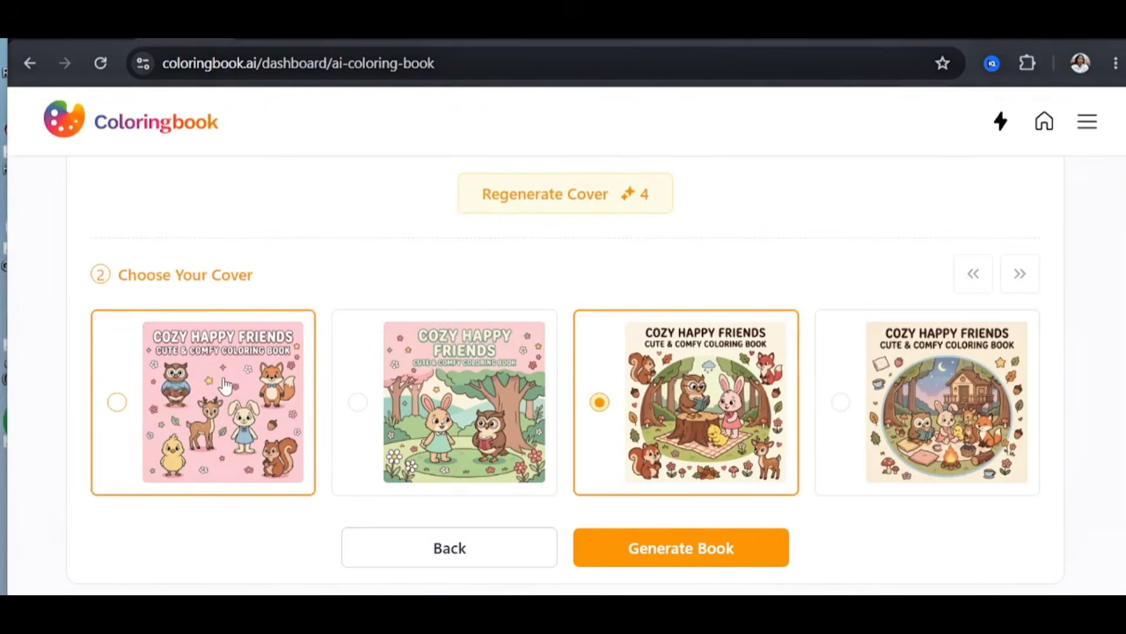
Inspect the pink pastel cover with the scattered animal characters at full size, from title to lower figures
left_click(226, 387)
scroll(721, 364, "down", 2)
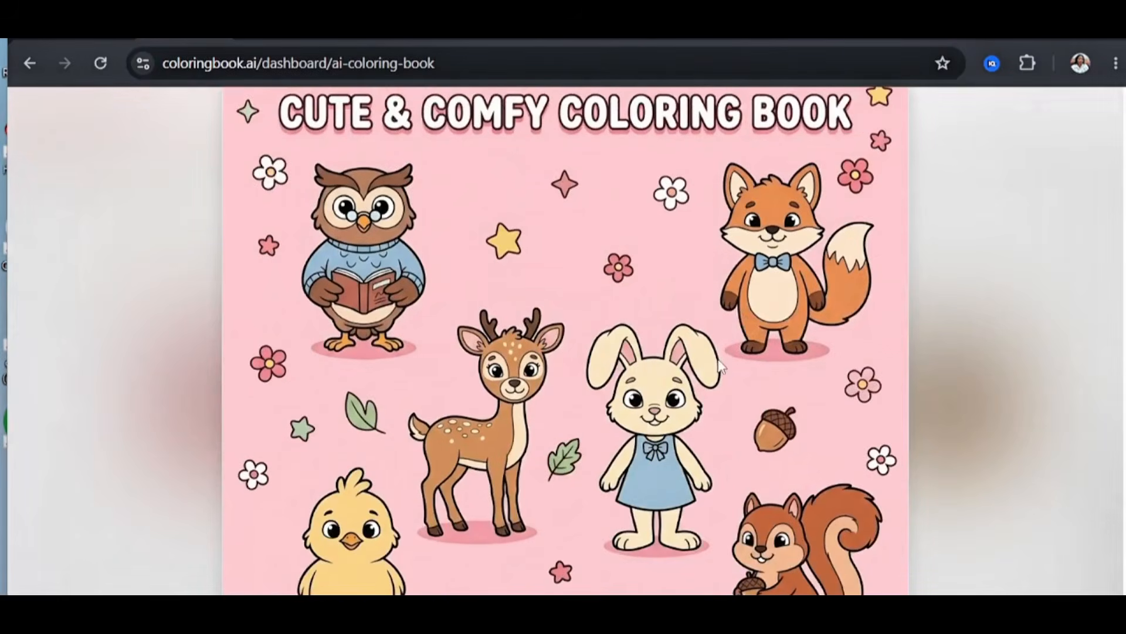
scroll(716, 358, "down", 1)
scroll(706, 371, "up", 2)
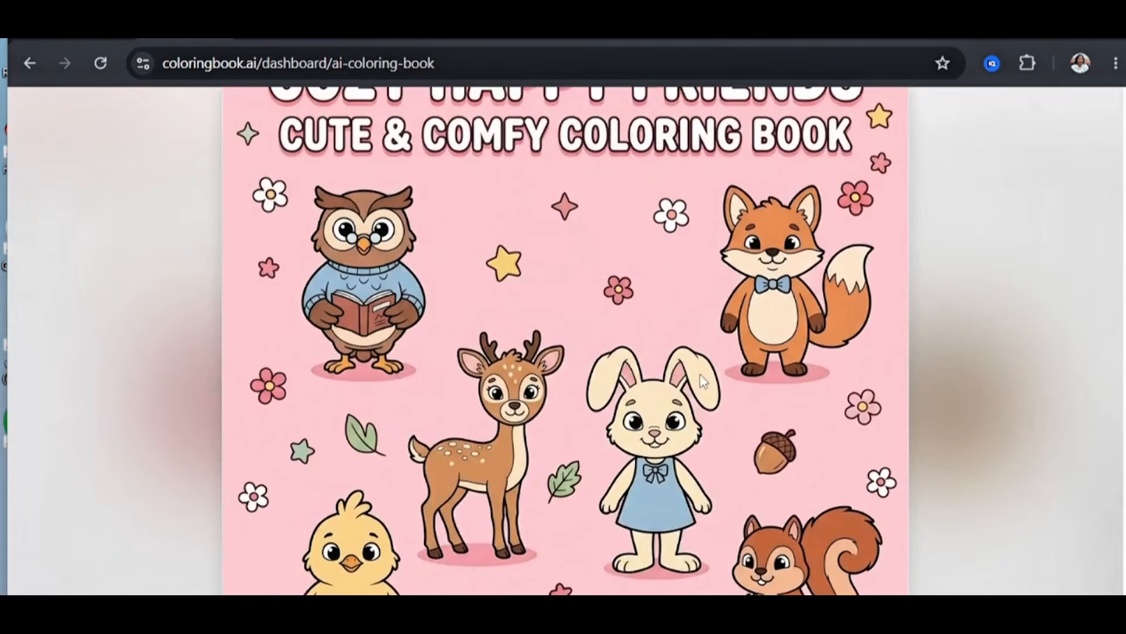
scroll(694, 382, "up", 1)
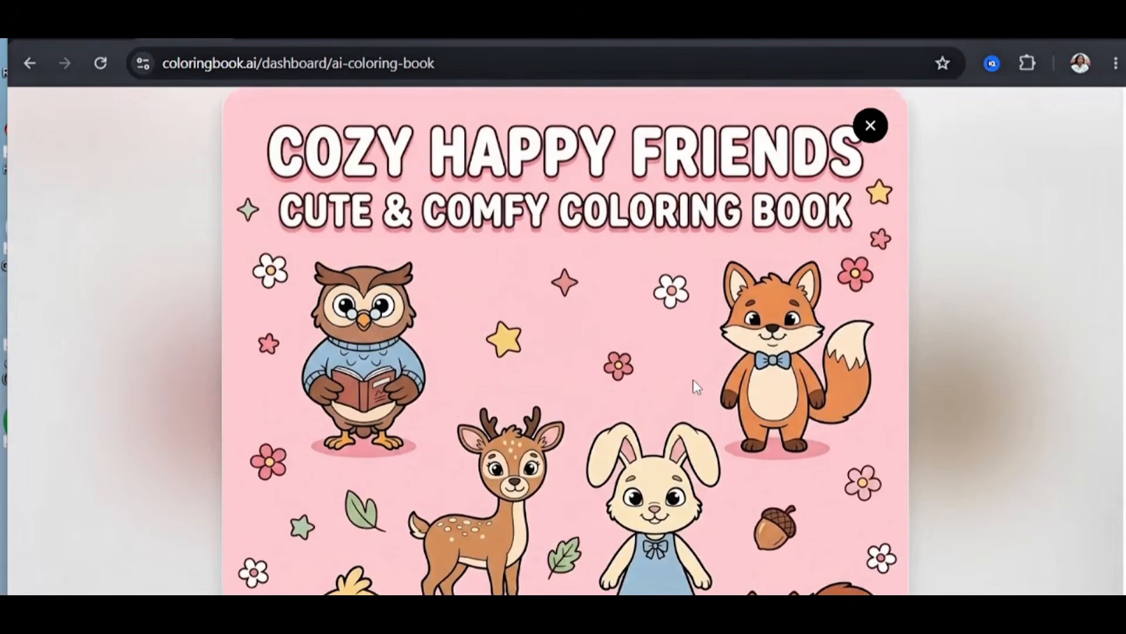
left_click(870, 125)
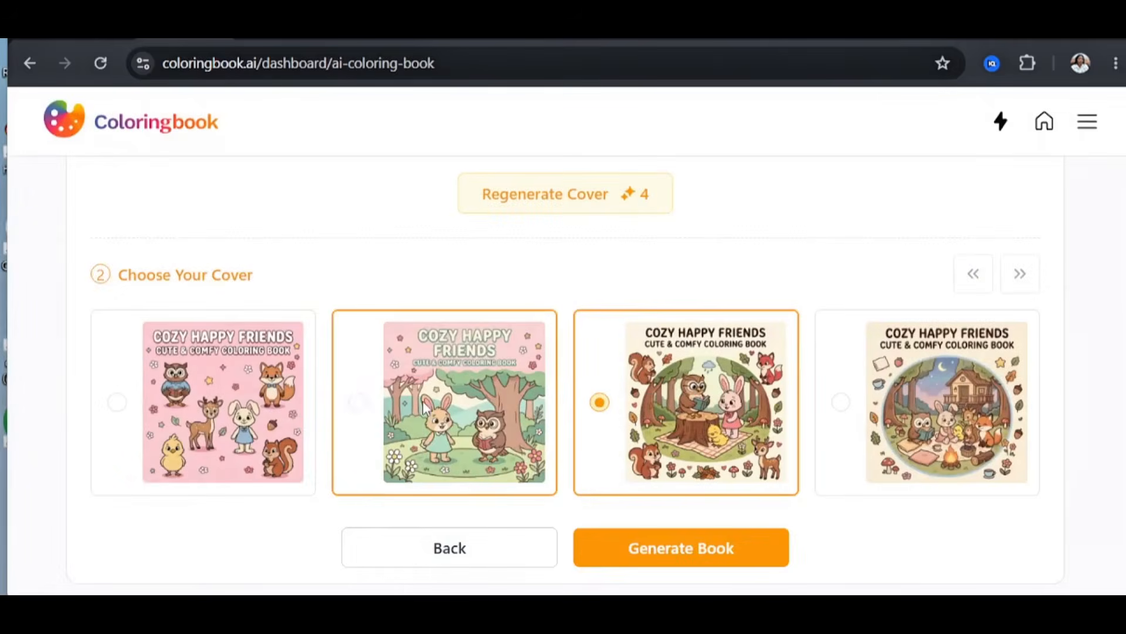
Inspect the pastel cover with the rabbit and owl under the trees at full size
left_click(418, 406)
scroll(402, 406, "down", 3)
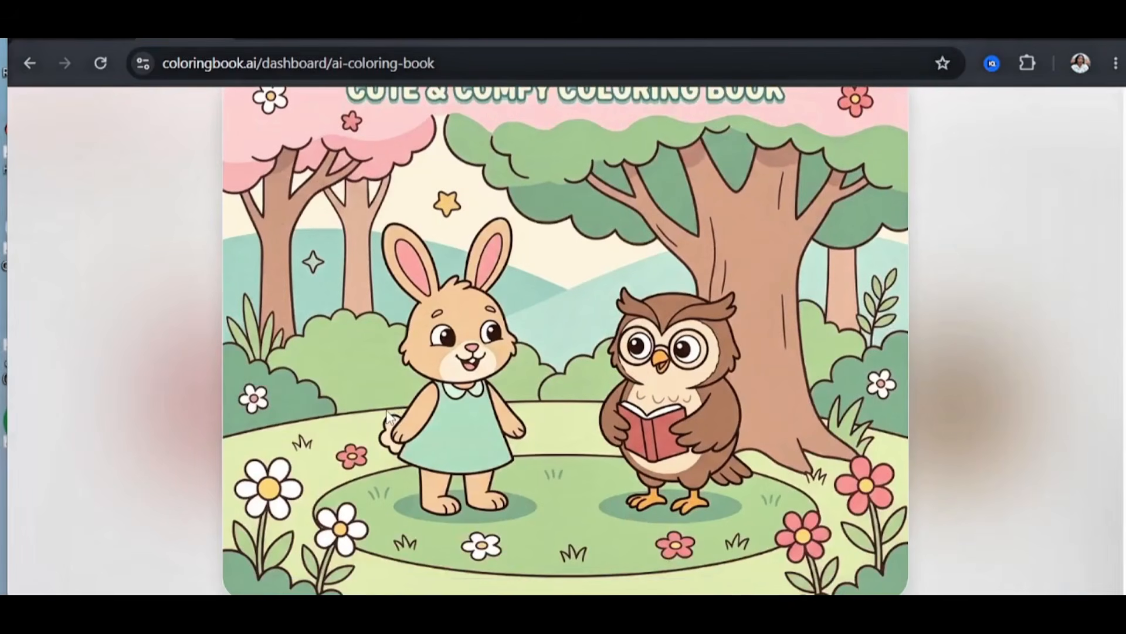
scroll(570, 412, "up", 3)
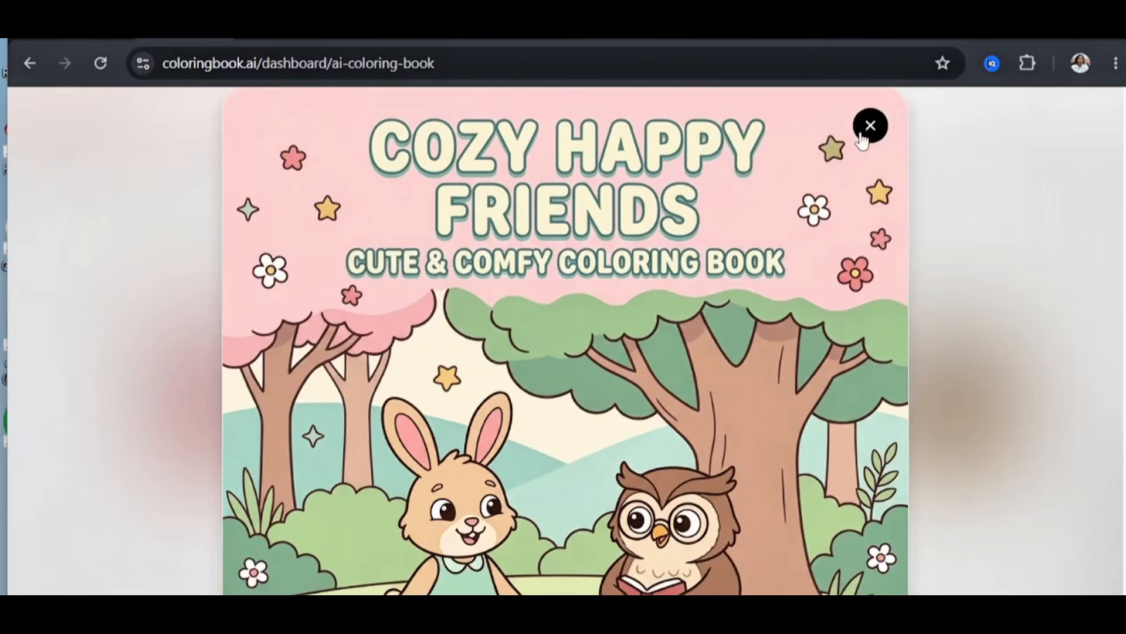
left_click(861, 140)
Switch the cover style to Vibrant Cartoon and regenerate the cover
scroll(810, 246, "up", 3)
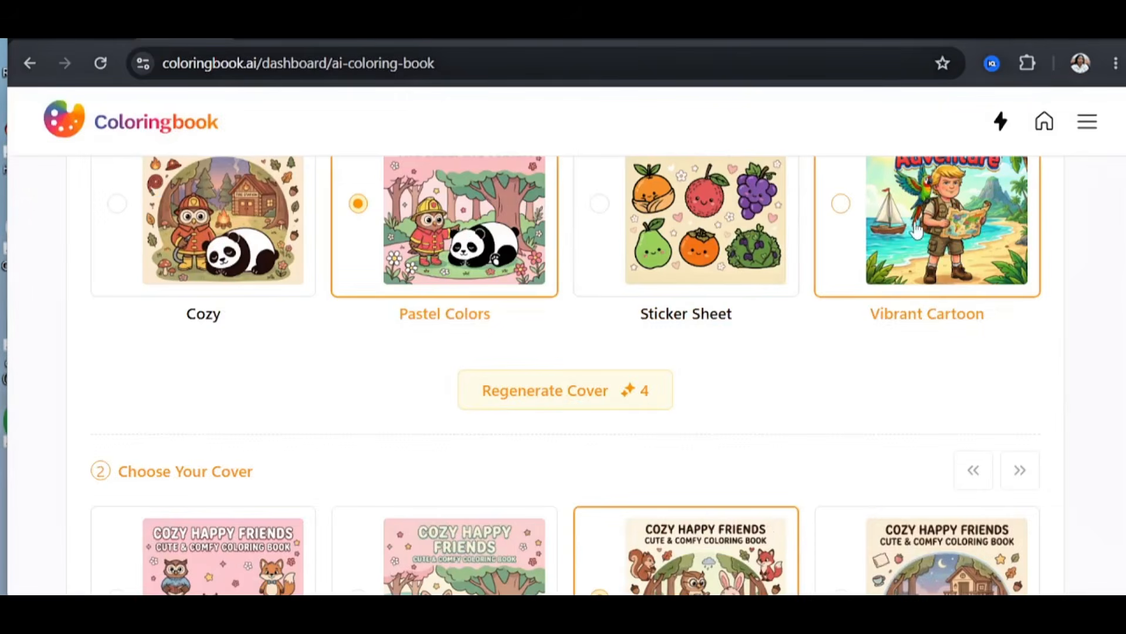
scroll(774, 336, "up", 5)
scroll(663, 369, "down", 2)
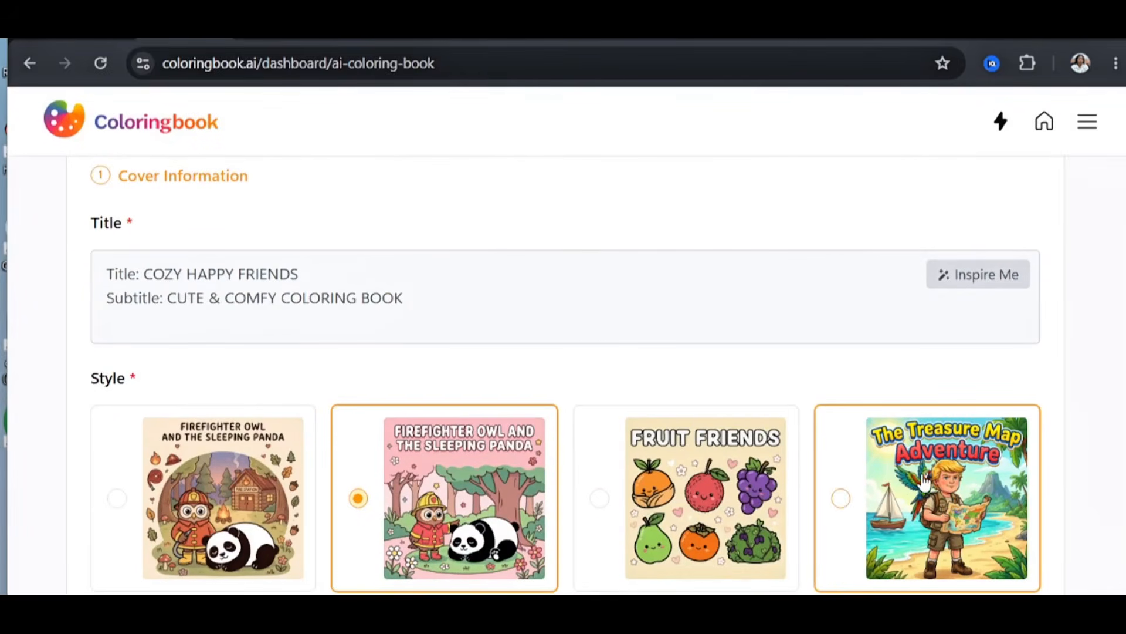
left_click(864, 495)
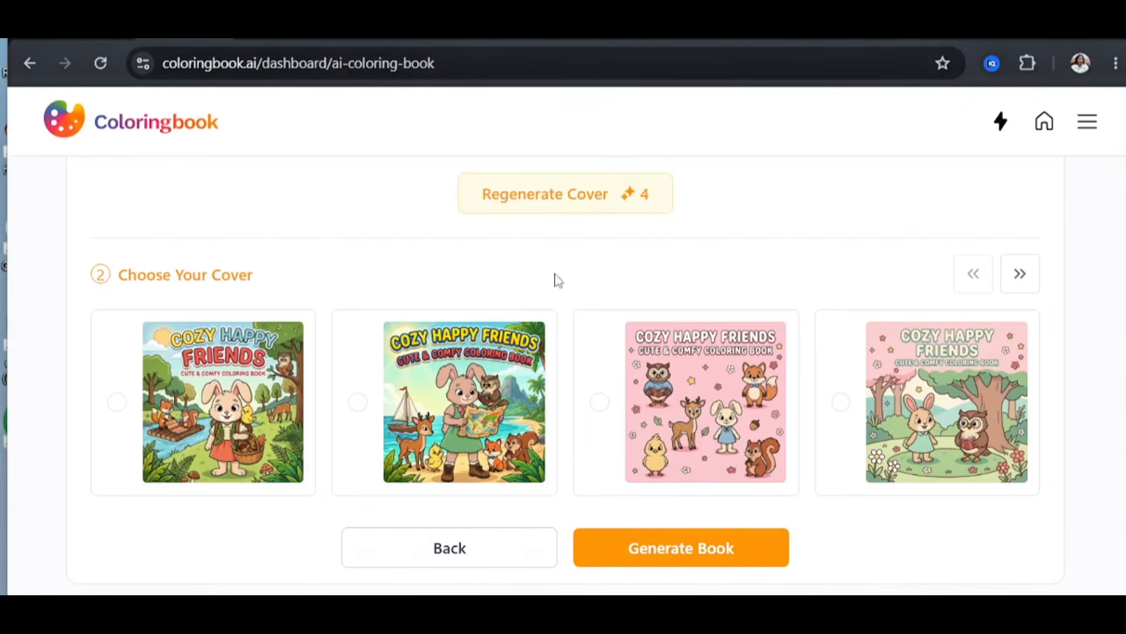
Inspect the Vibrant Cartoon beach cover with the rabbit holding a map at full size
left_click(423, 380)
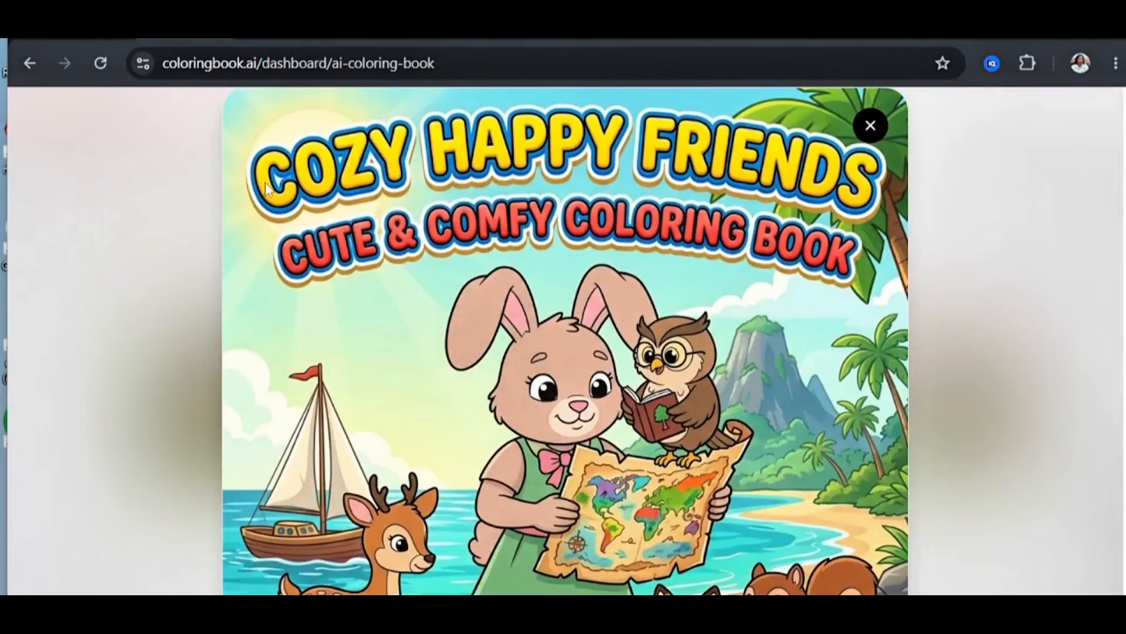
scroll(122, 210, "down", 3)
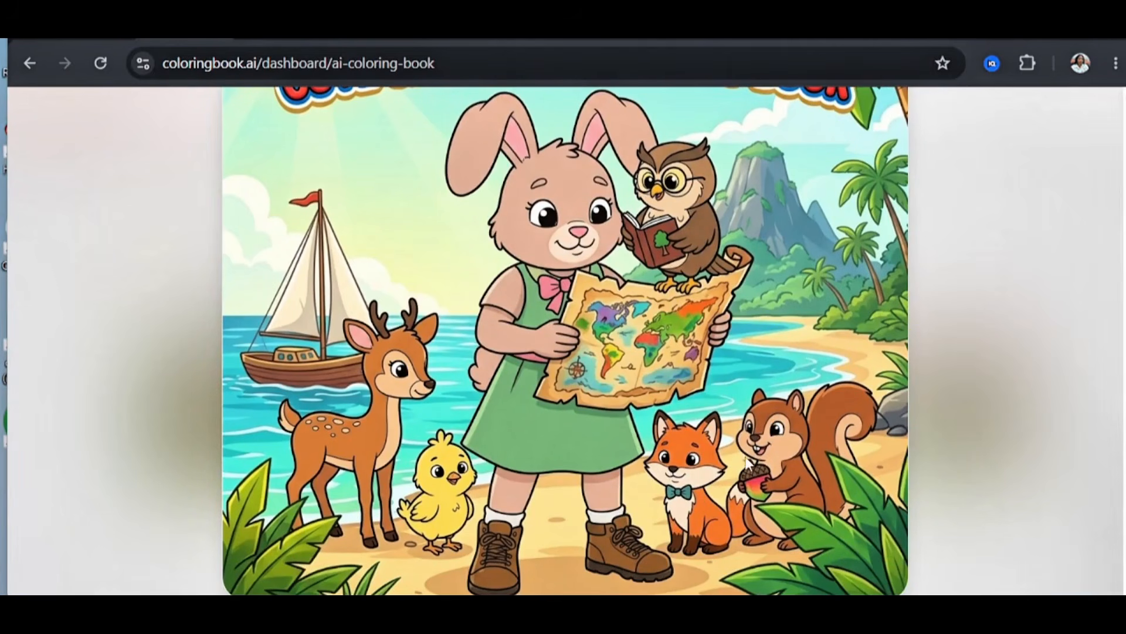
scroll(676, 456, "up", 3)
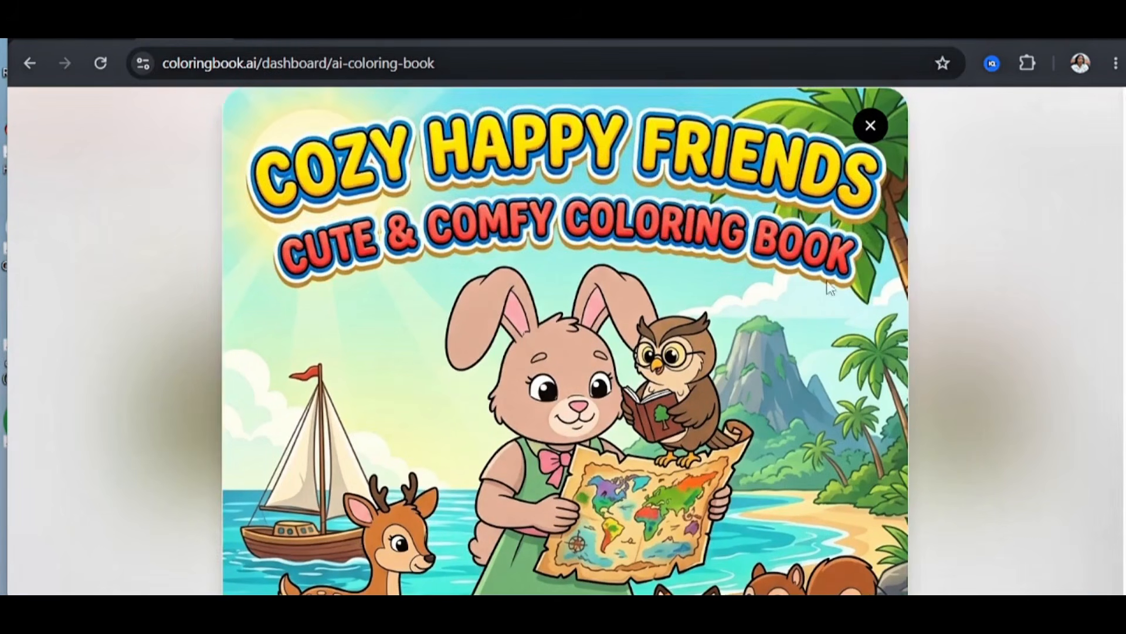
left_click(870, 125)
Review the Vibrant Cartoon forest and river cover at full size, choose it as the cover, and generate the book
left_click(207, 400)
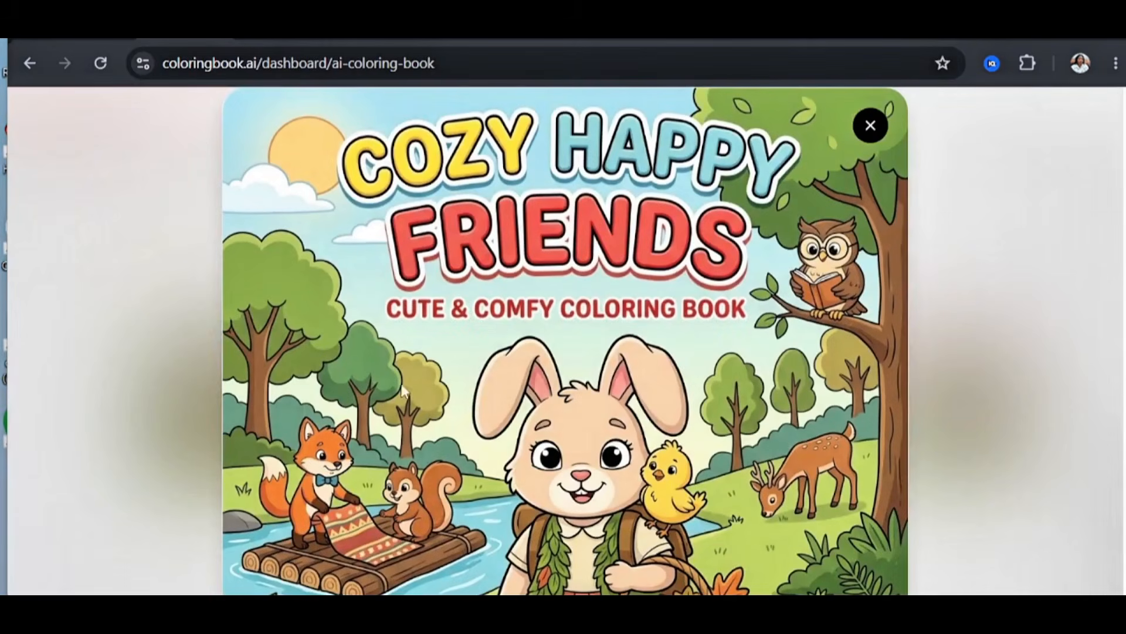
scroll(431, 355, "down", 2)
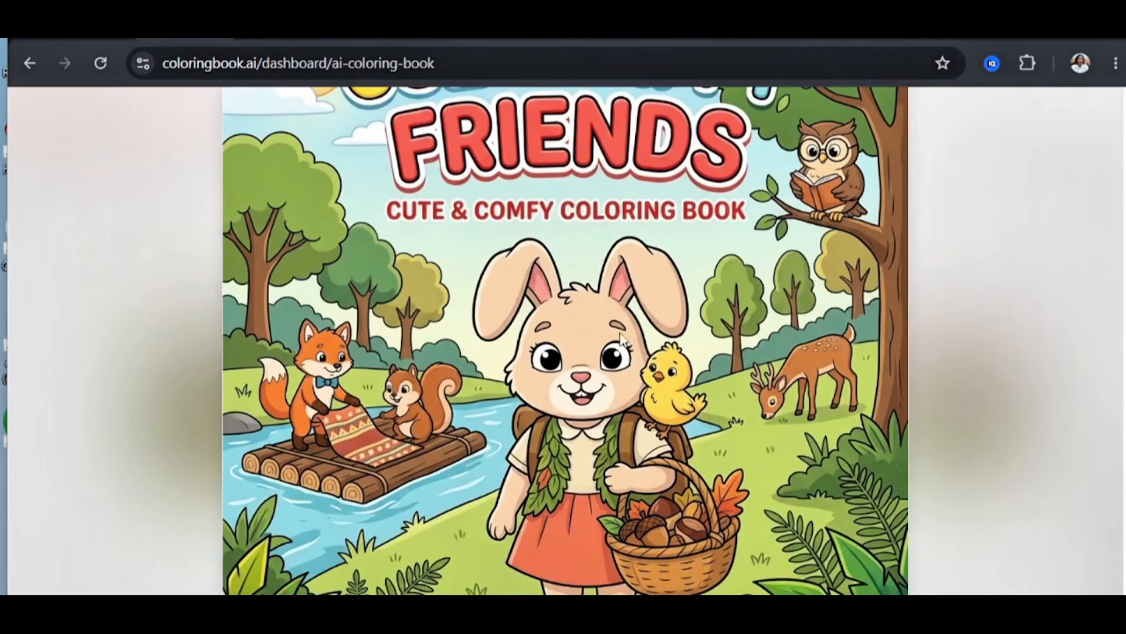
scroll(679, 360, "down", 2)
scroll(679, 360, "up", 4)
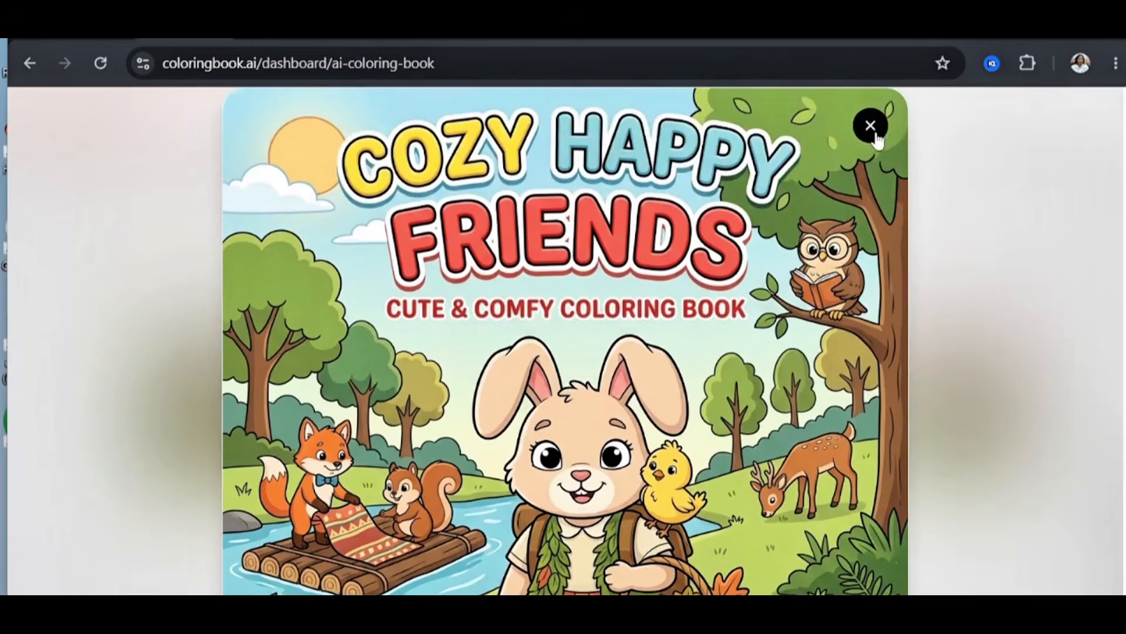
left_click(869, 126)
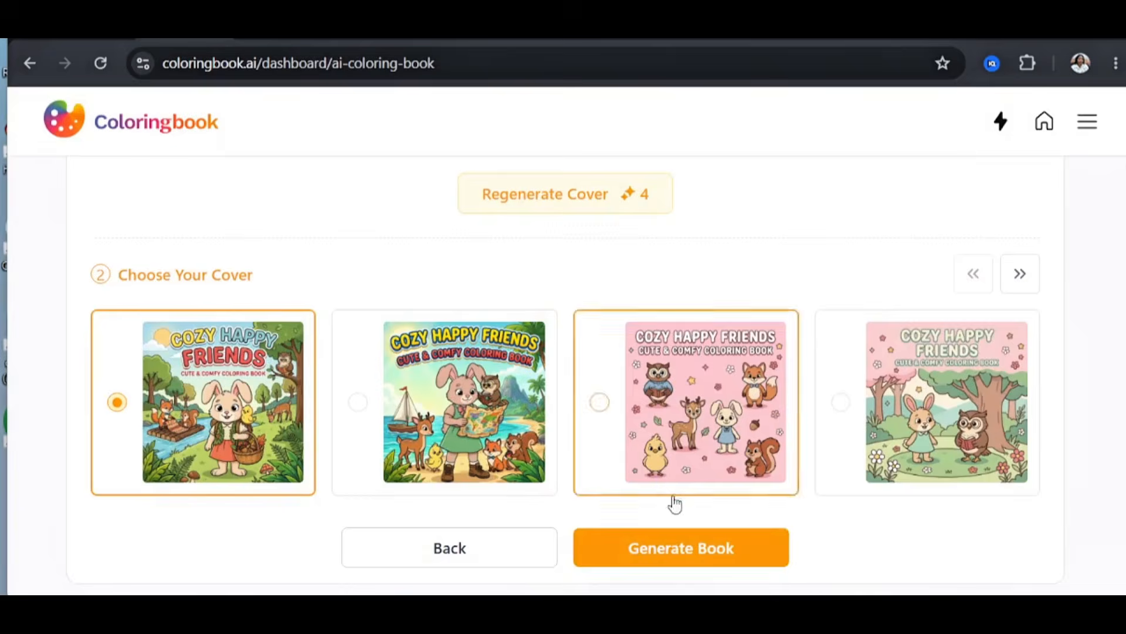
left_click(671, 548)
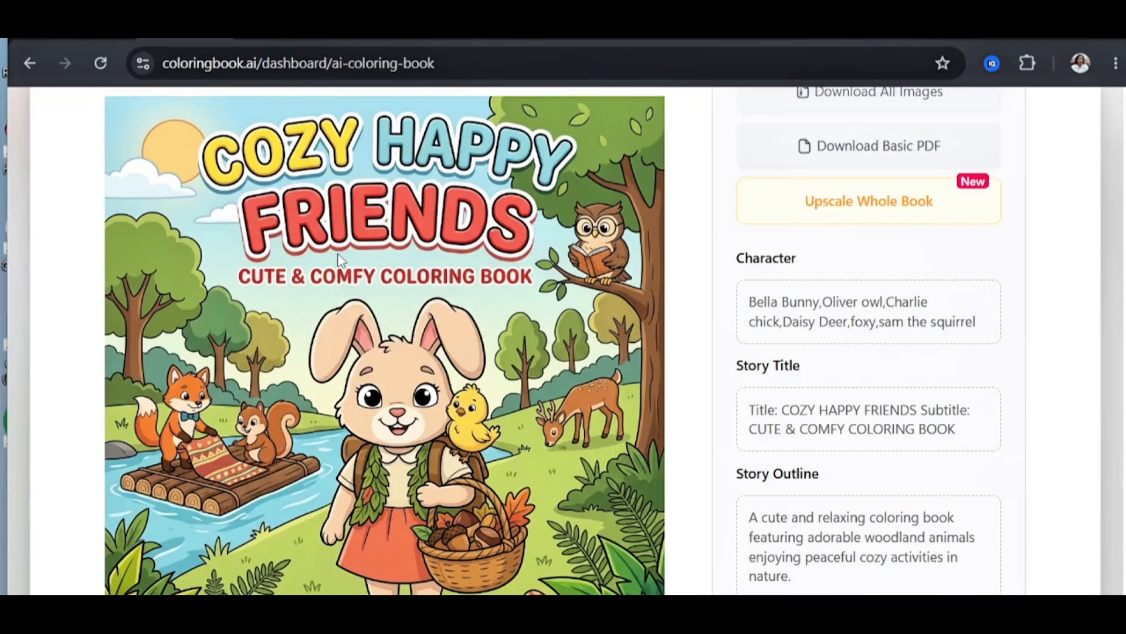
Review the generated book's cover and check the illustrations and captions of pages 1 and 2
scroll(483, 377, "down", 6)
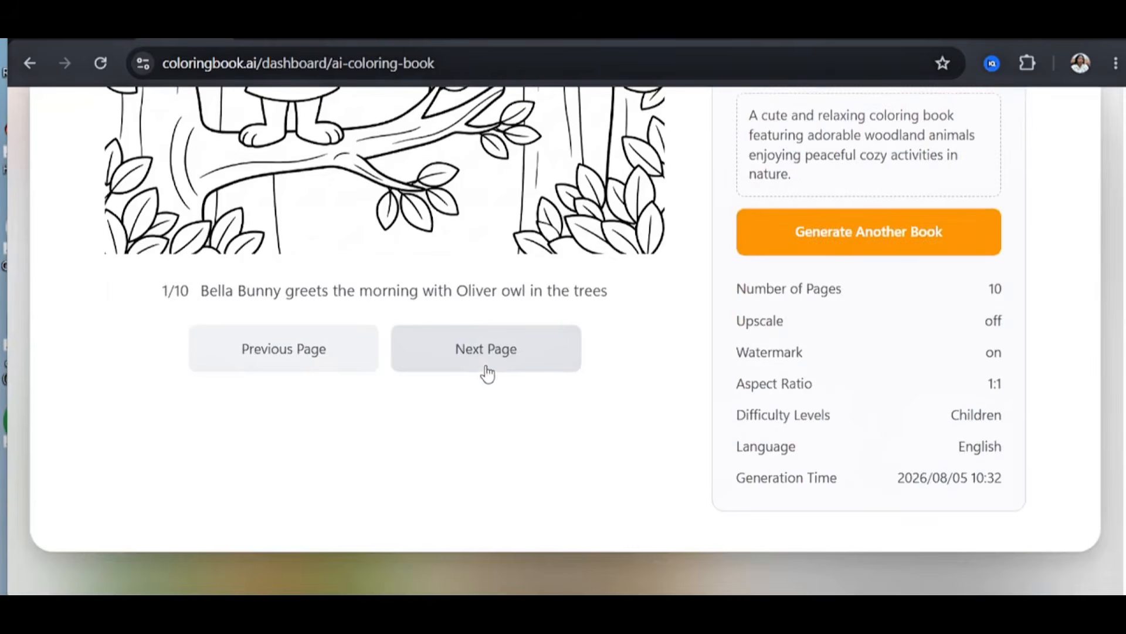
left_click(489, 361)
scroll(485, 358, "up", 8)
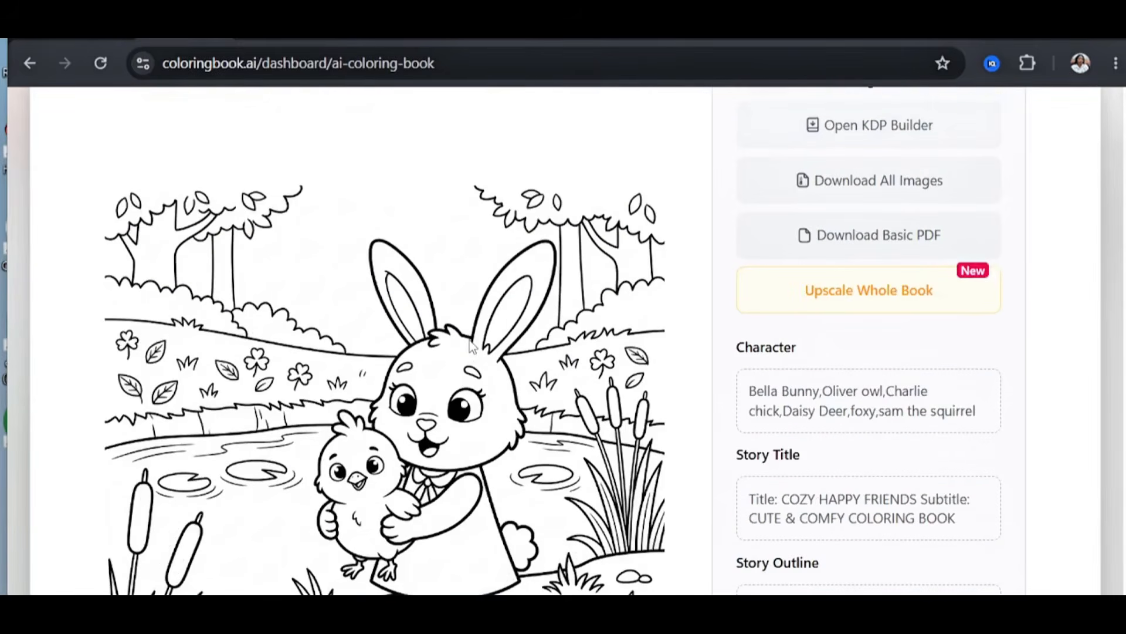
scroll(472, 347, "down", 2)
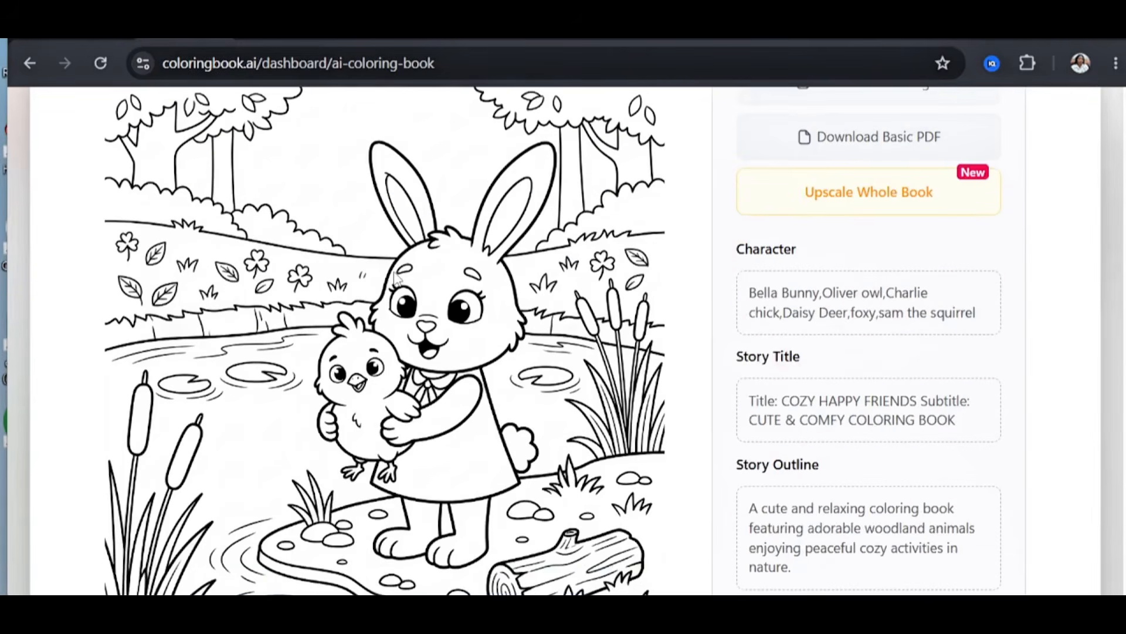
scroll(396, 277, "down", 4)
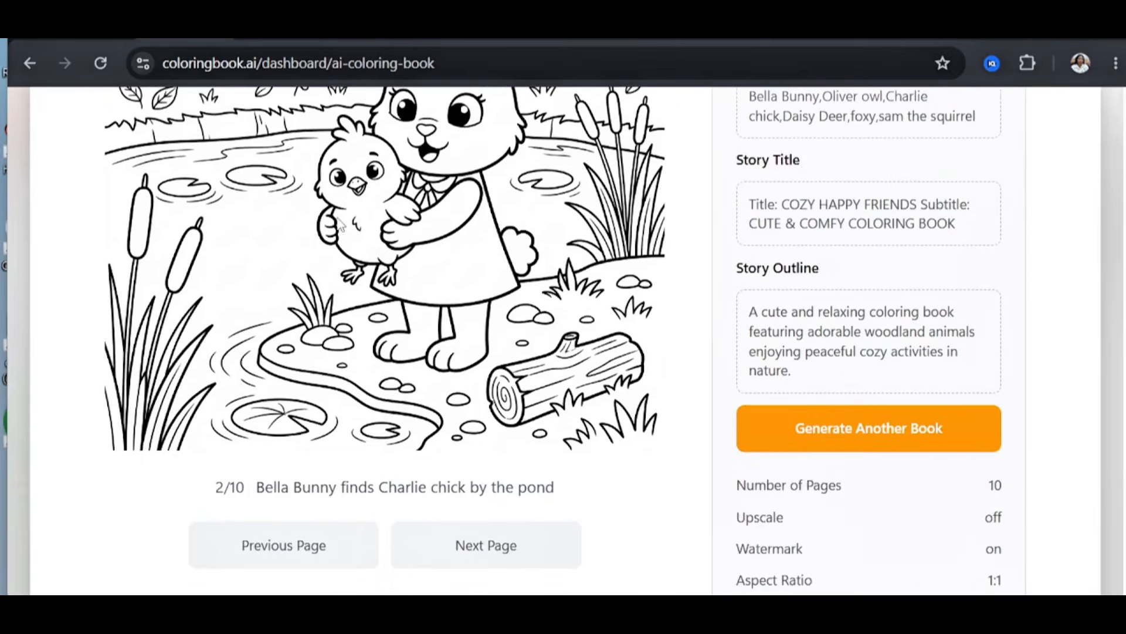
Page on through page 3 to page 4 and examine the page 4 illustration and caption
left_click(422, 557)
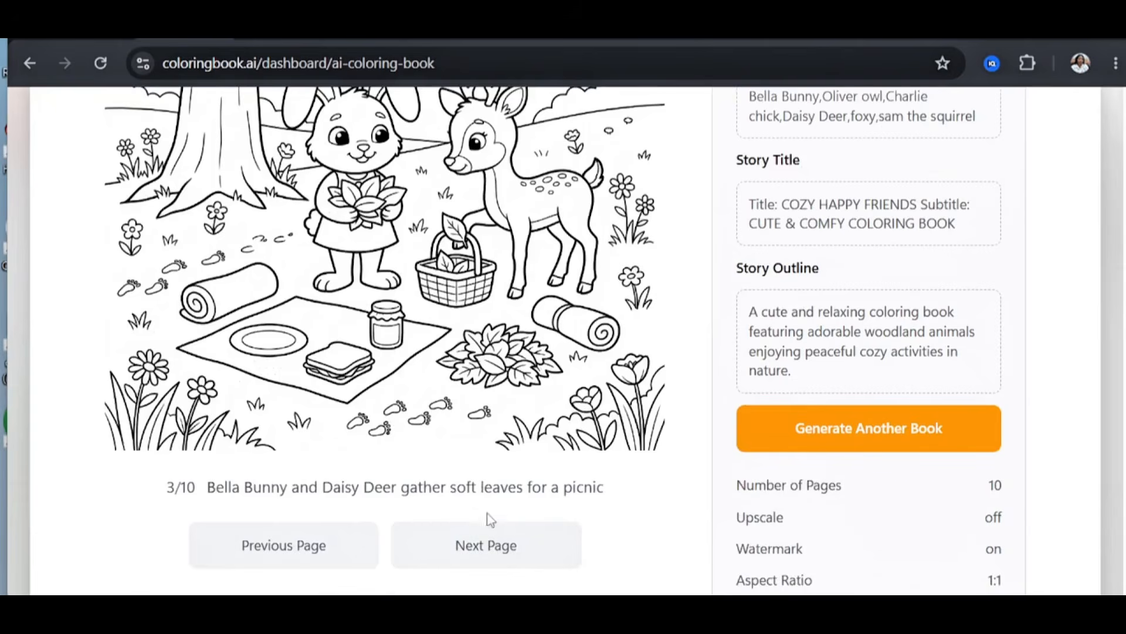
left_click(478, 551)
scroll(478, 551, "up", 6)
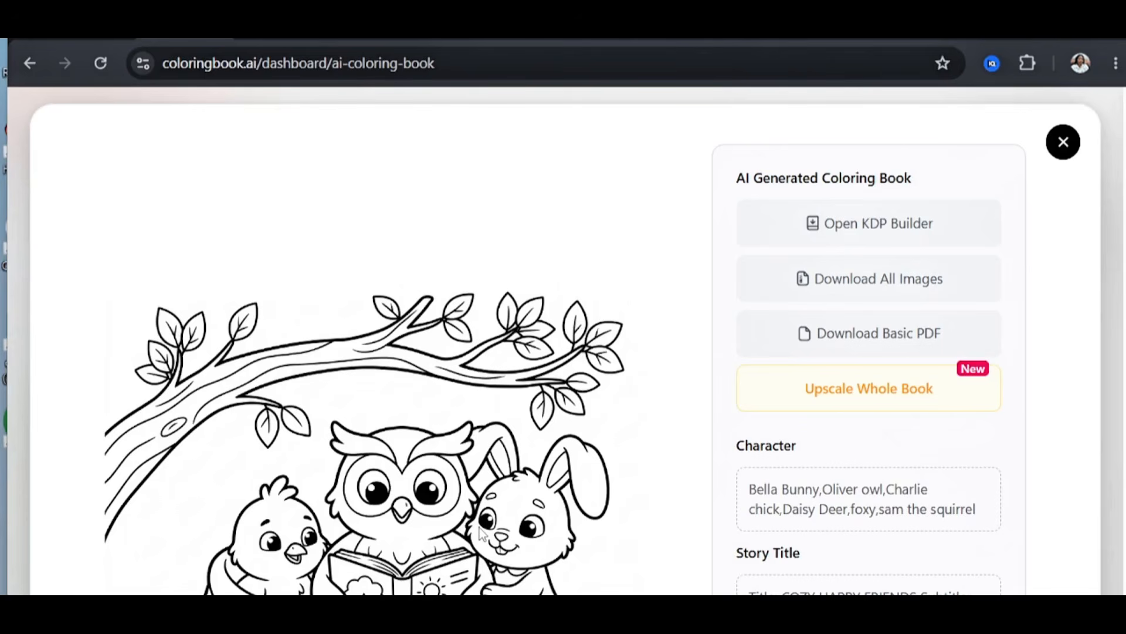
scroll(609, 335, "down", 7)
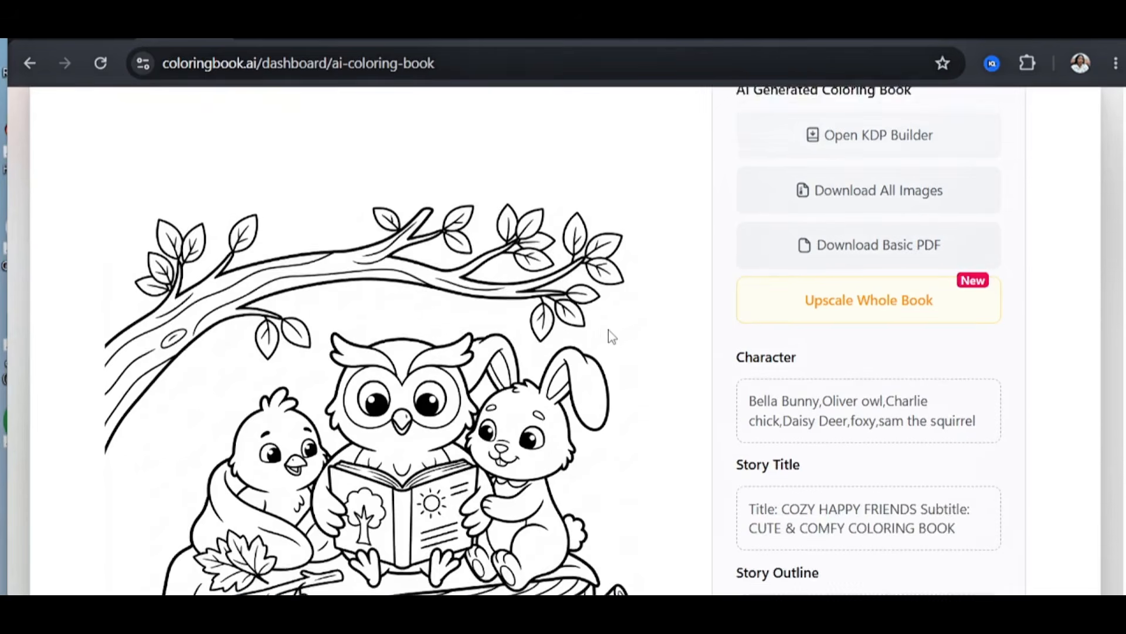
scroll(601, 332, "down", 3)
scroll(601, 332, "up", 3)
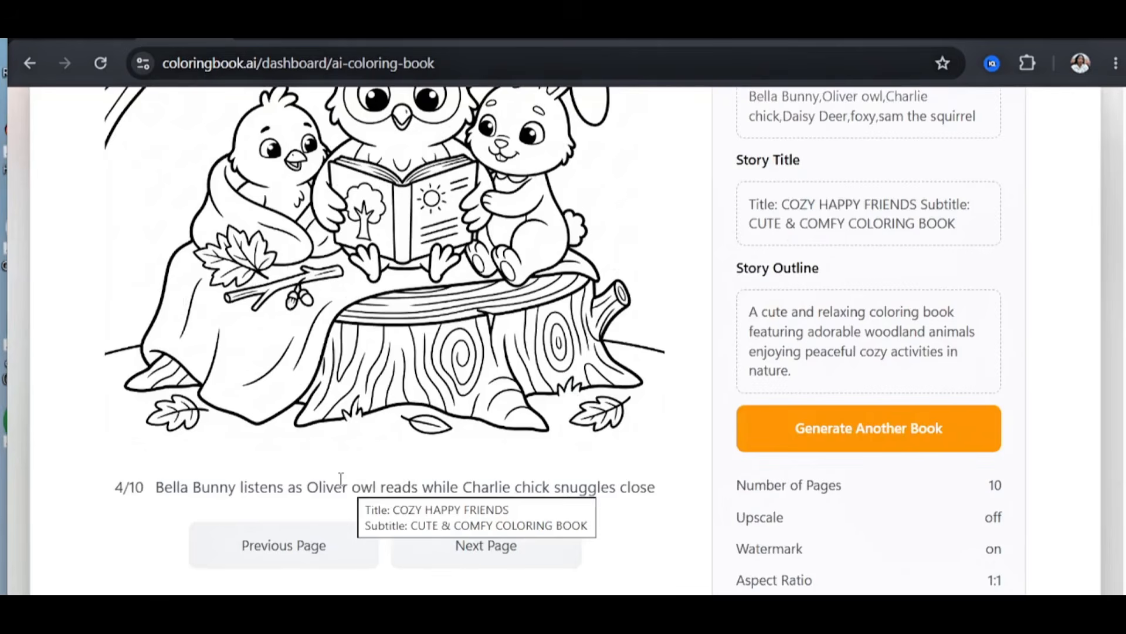
Start upscaling the whole book
scroll(341, 478, "up", 5)
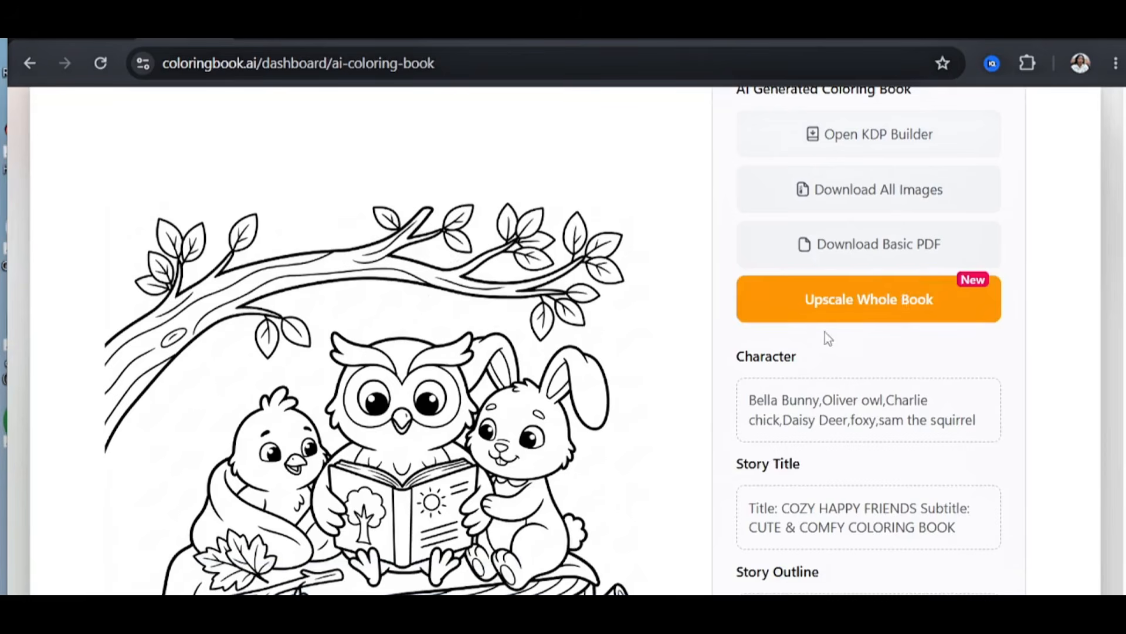
left_click(909, 302)
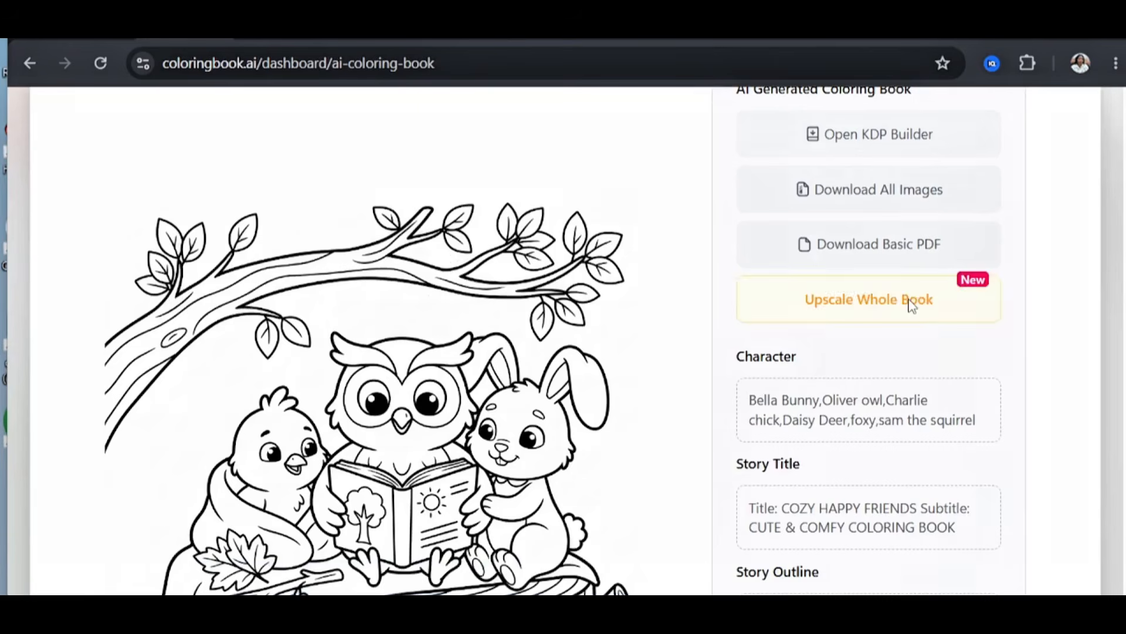
Switch to the Canva interior document, select the page 1 illustration, and look over pages 1 to 3
left_click(714, 392)
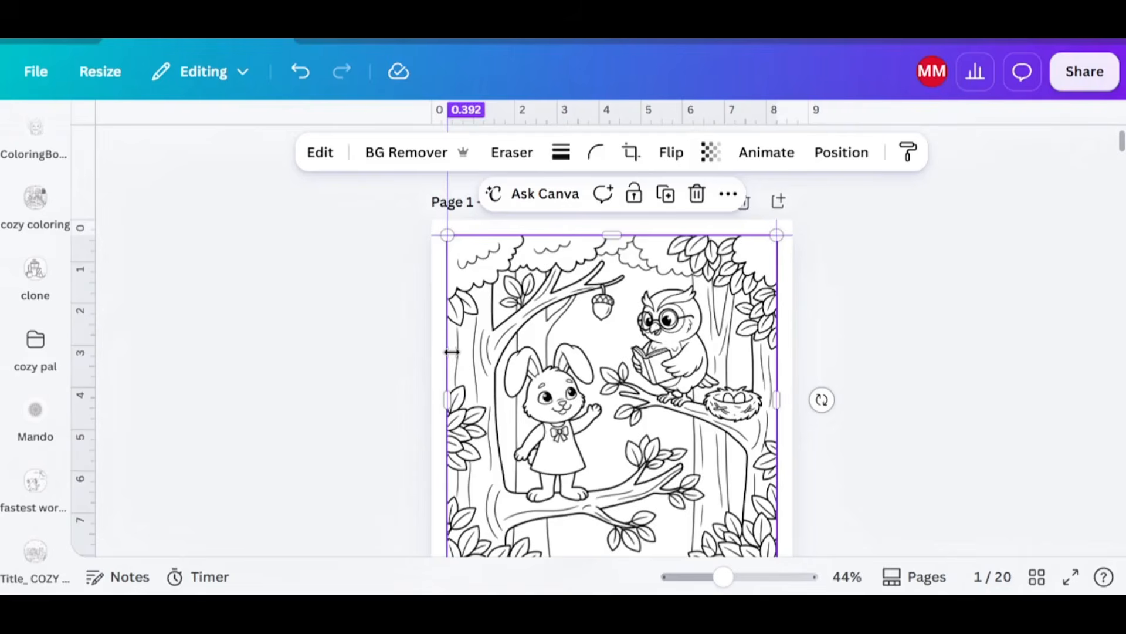
scroll(581, 251, "down", 10)
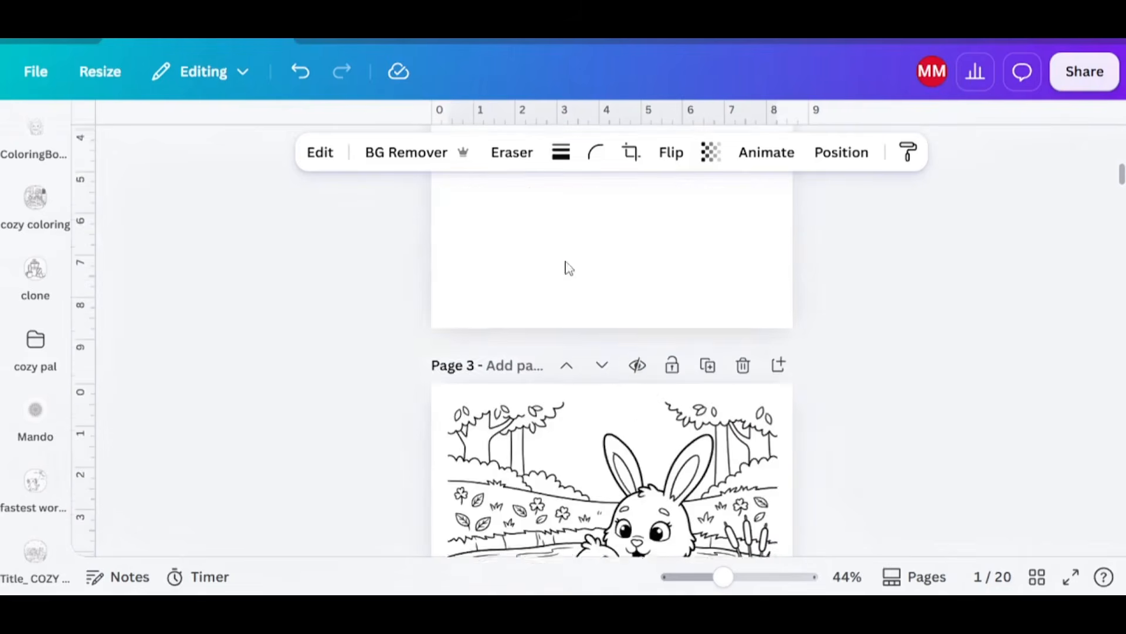
scroll(565, 264, "up", 3)
scroll(558, 267, "down", 1)
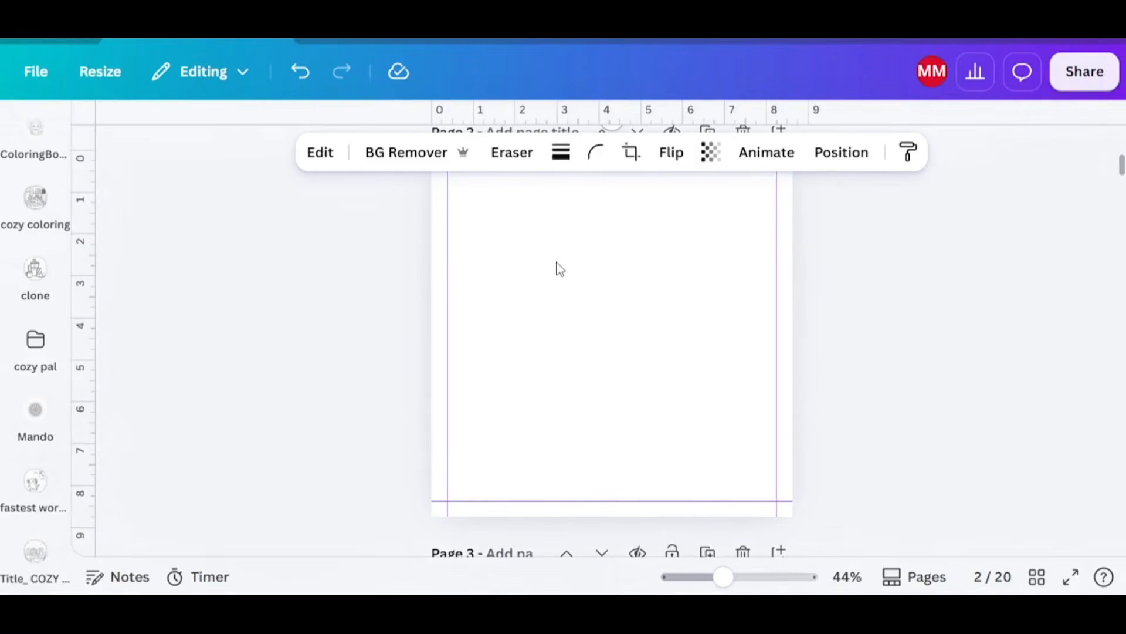
Add a solid border with stroke weight 4 to the page 1 illustration
scroll(559, 268, "up", 8)
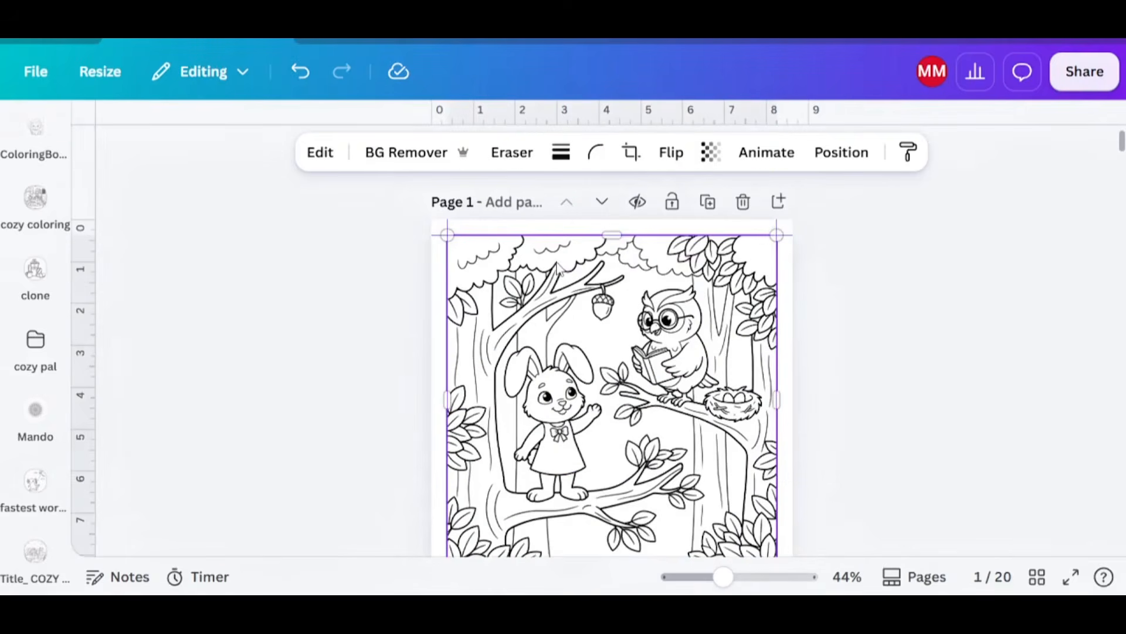
scroll(557, 267, "up", 2)
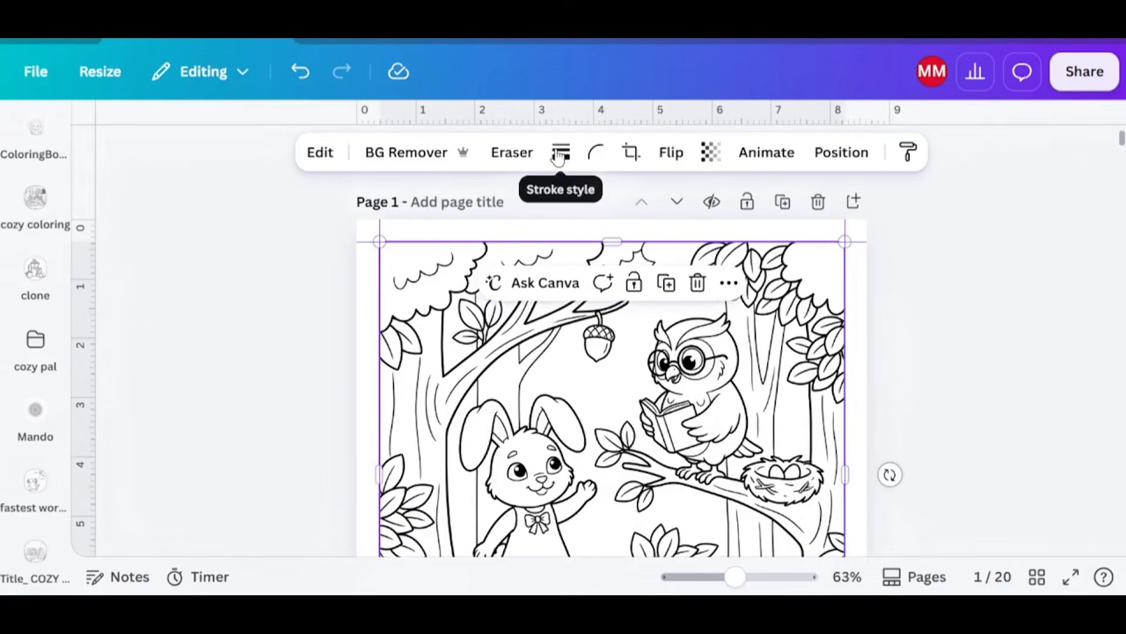
left_click(559, 155)
left_click(505, 207)
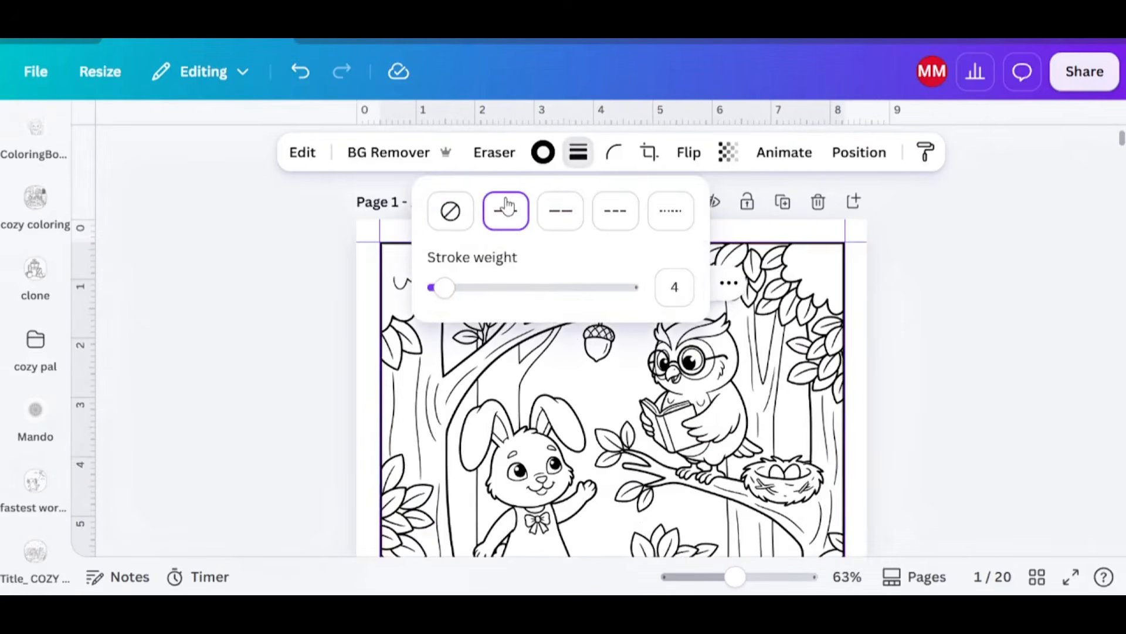
Copy the page 1 illustration's border style and apply it to the page 3 illustration
key("ctrl+alt+c")
scroll(656, 380, "down", 15)
left_click(575, 395)
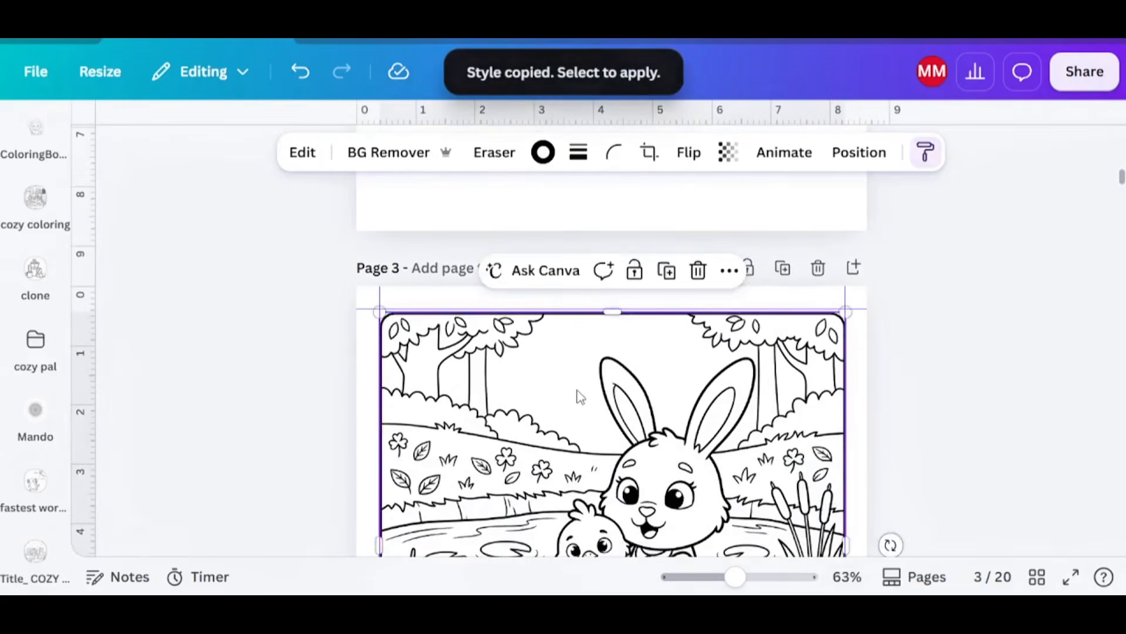
scroll(580, 395, "down", 3)
scroll(528, 393, "up", 2)
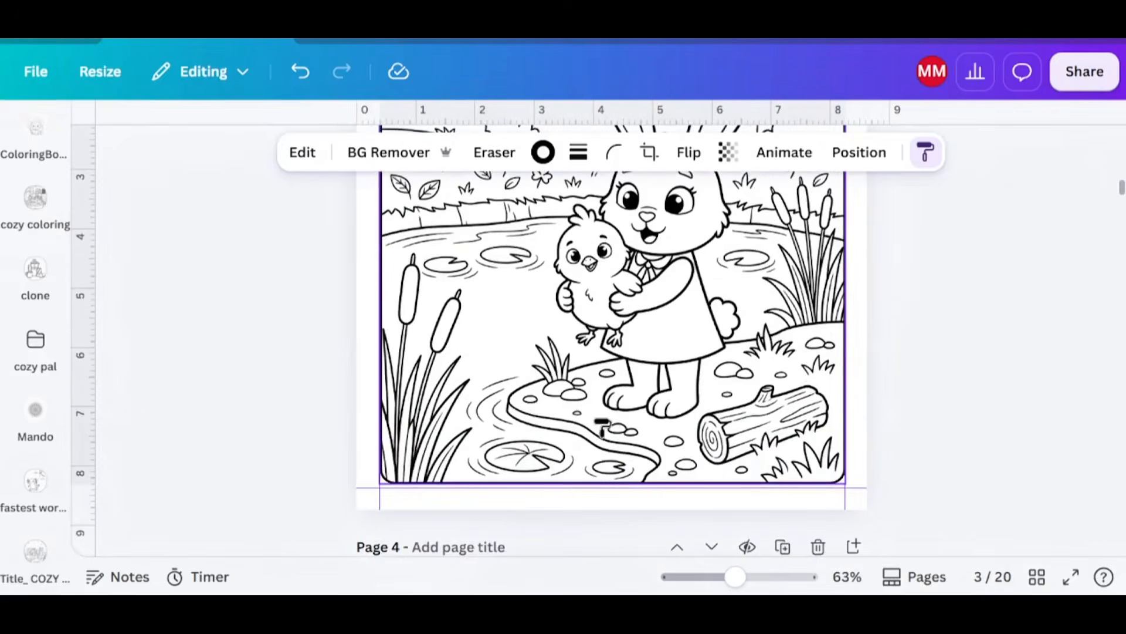
Apply the copied border style to the page 5 illustration of the bunny and deer
scroll(607, 438, "down", 15)
scroll(545, 369, "down", 2)
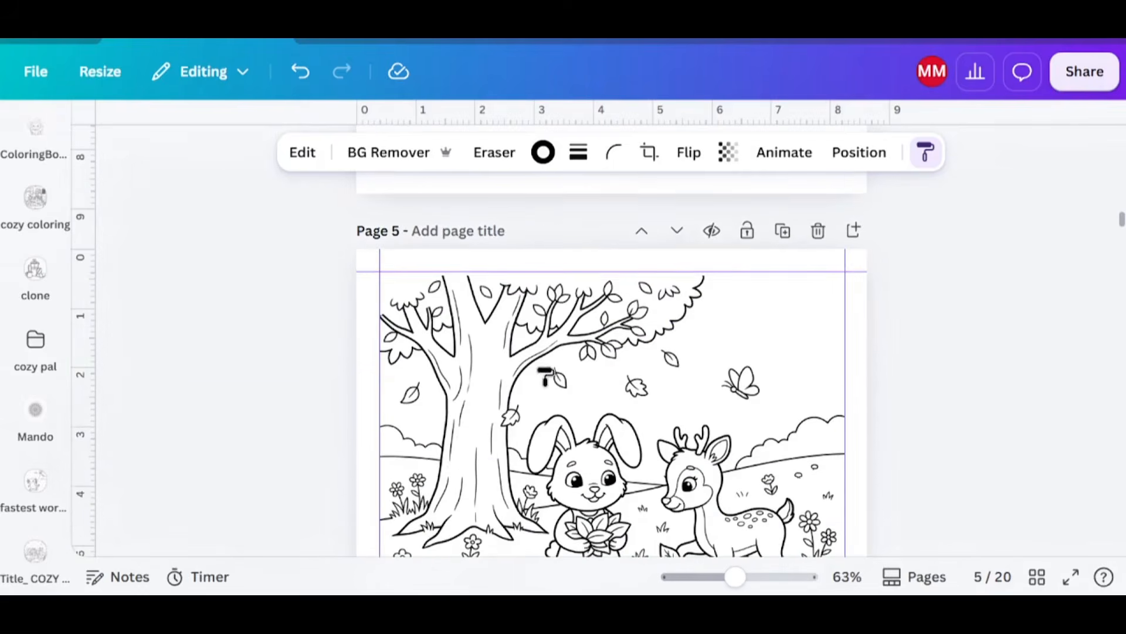
left_click(547, 373)
scroll(547, 370, "down", 8)
scroll(547, 369, "up", 2)
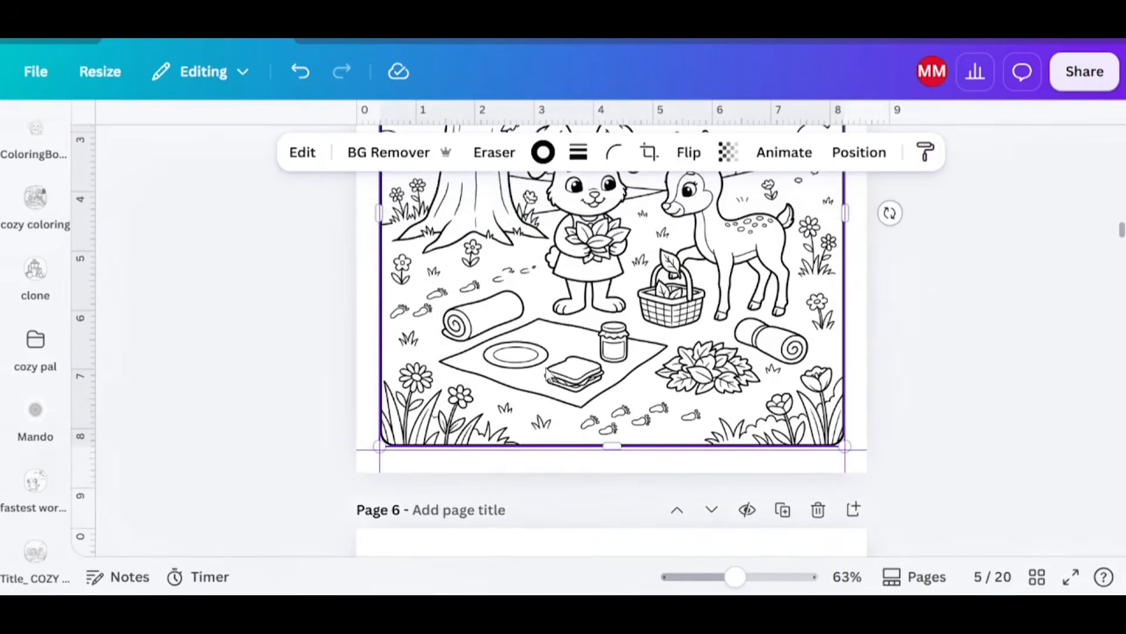
Brush over the stray footprint marks beside the bunny on page 5 with Magic Eraser at brush size 5
scroll(537, 373, "up", 2)
scroll(528, 358, "up", 5)
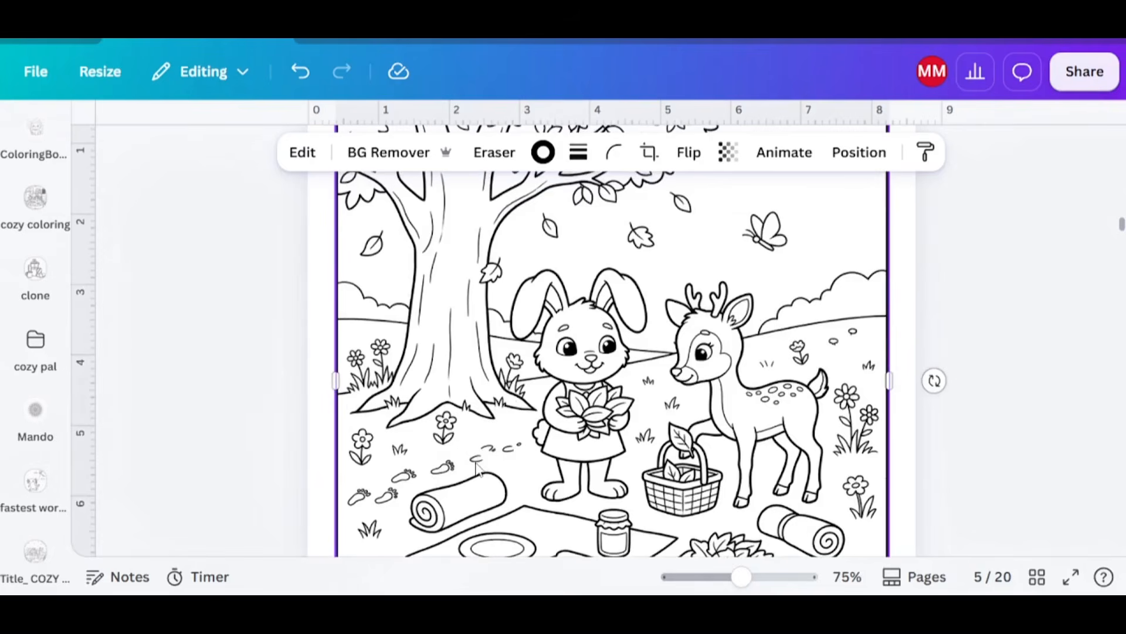
left_click(302, 152)
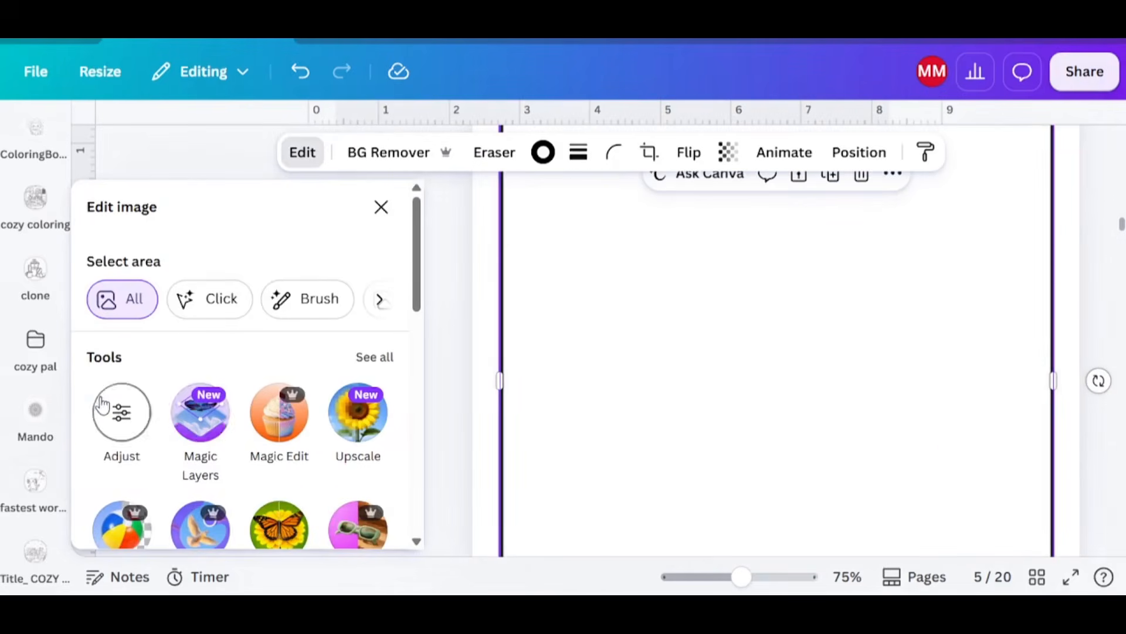
scroll(211, 437, "down", 3)
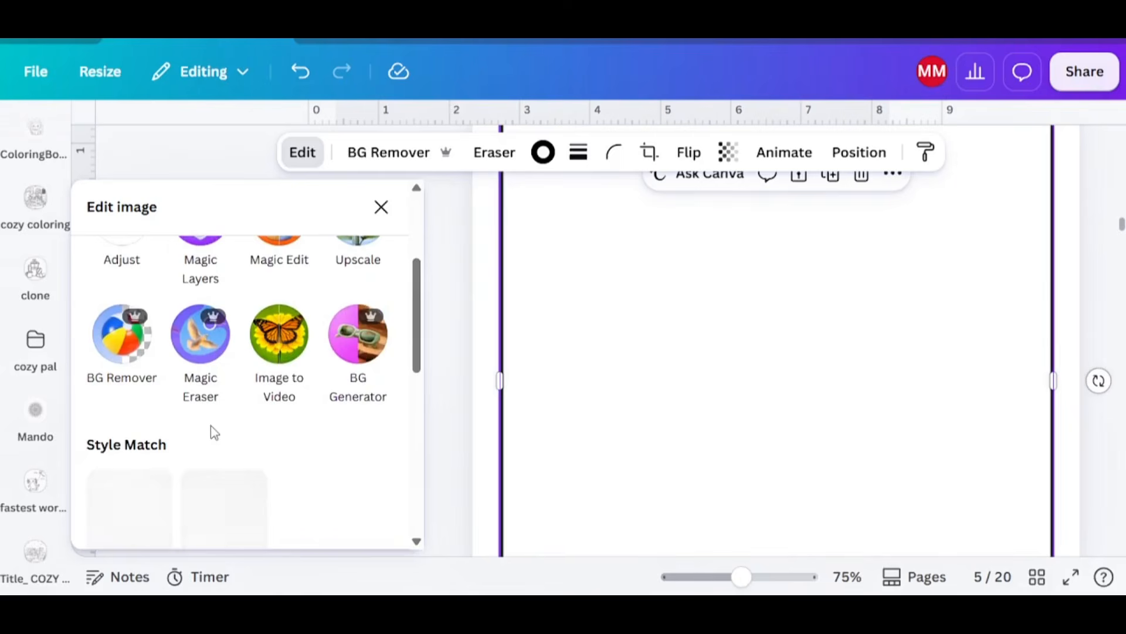
left_click(202, 337)
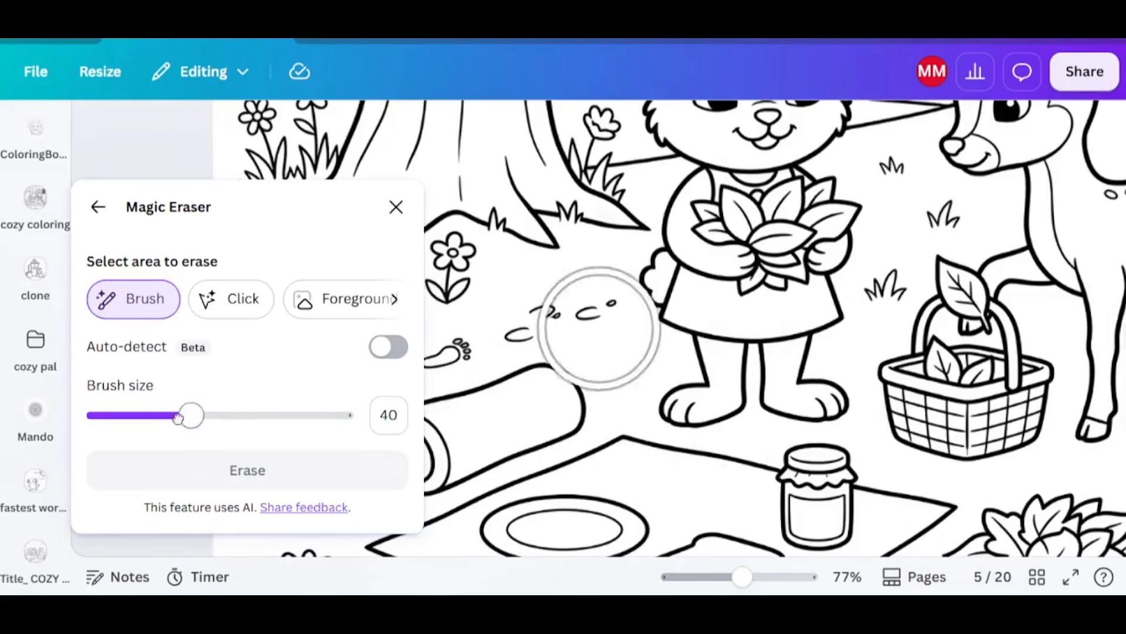
left_click_drag(194, 415, 105, 415)
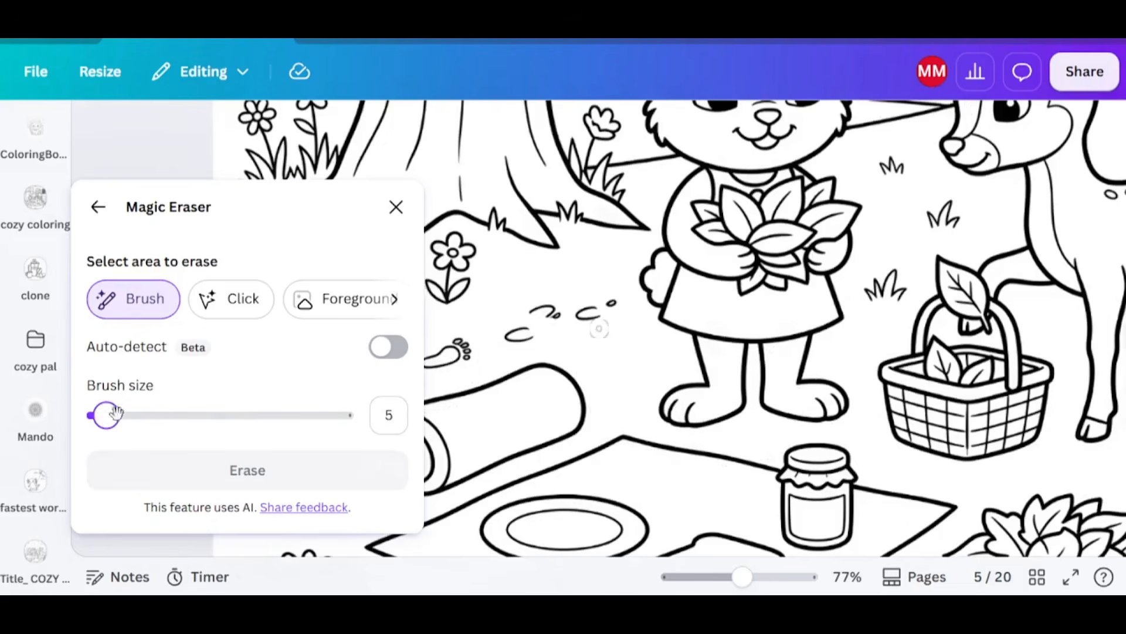
mouse_move(511, 328)
left_mouse_down()
mouse_move(563, 325)
mouse_move(532, 302)
mouse_move(613, 304)
left_mouse_up()
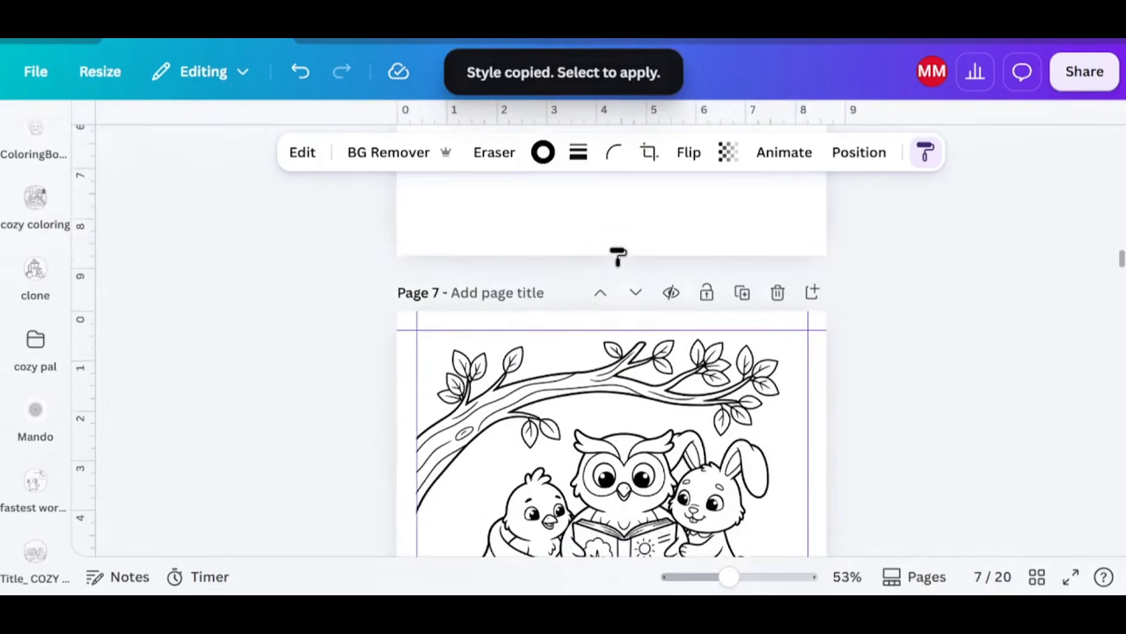
Apply the copied border style to the page 7 owl reading illustration and look back over the last interior pages
scroll(617, 256, "down", 4)
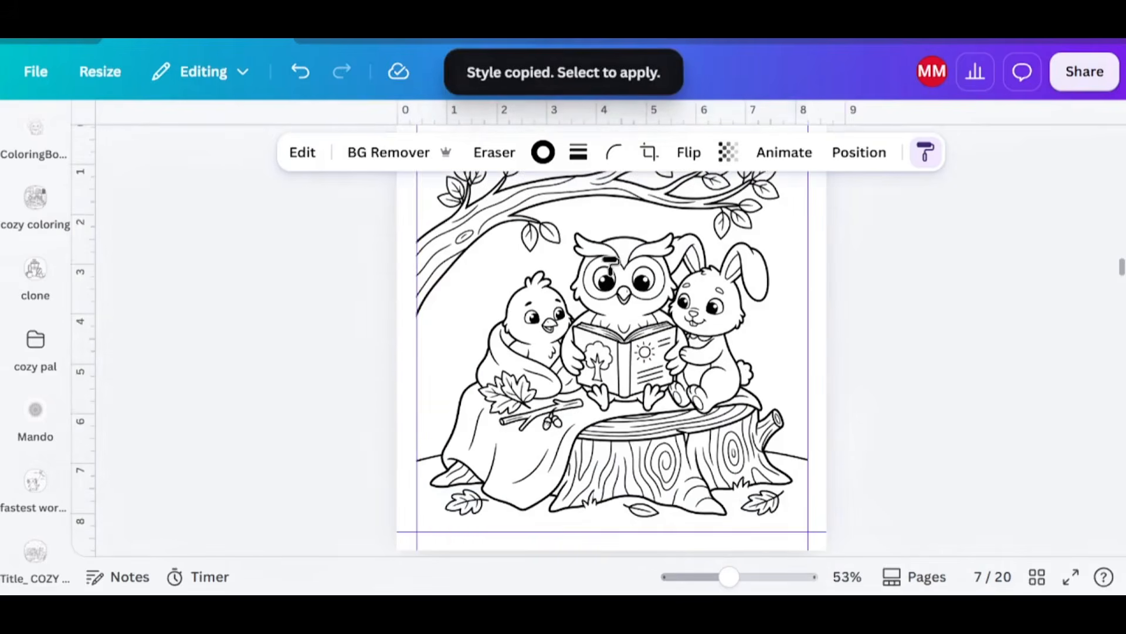
left_click(616, 271)
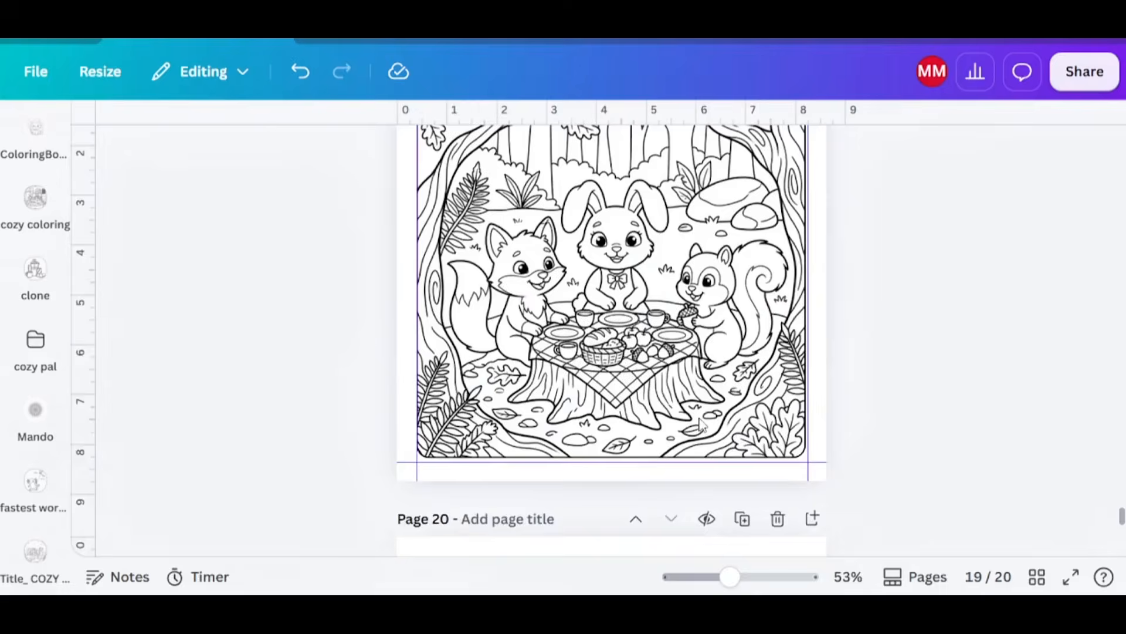
scroll(683, 434, "up", 8)
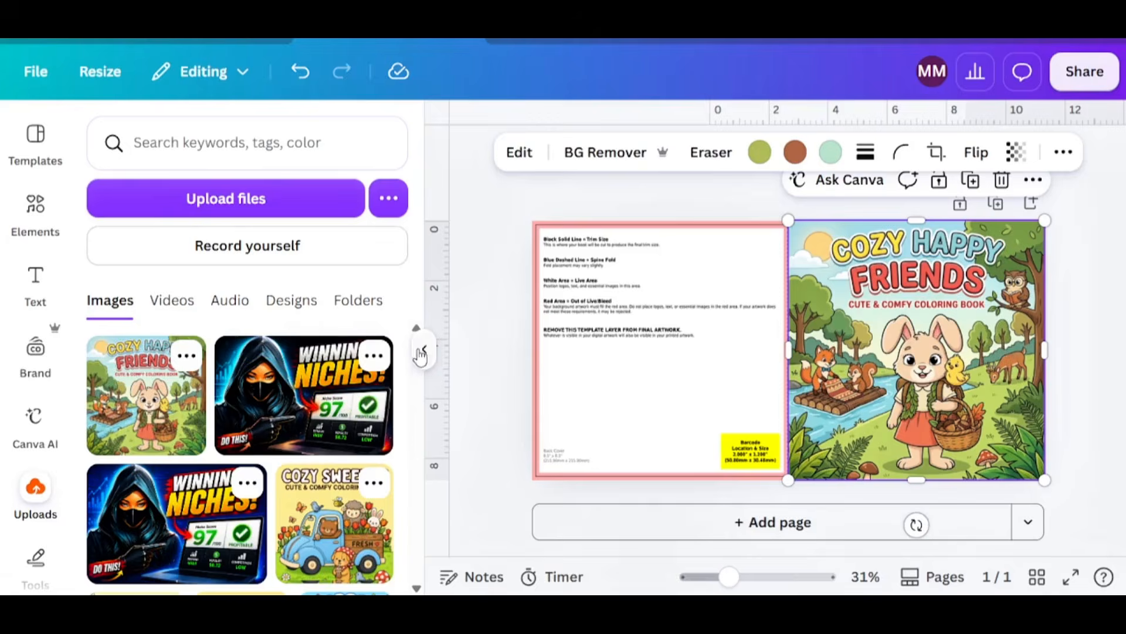
Leave the Canva cover layout for coloringbook.ai and look over the generated Cozy Happy Friends book
left_click(421, 353)
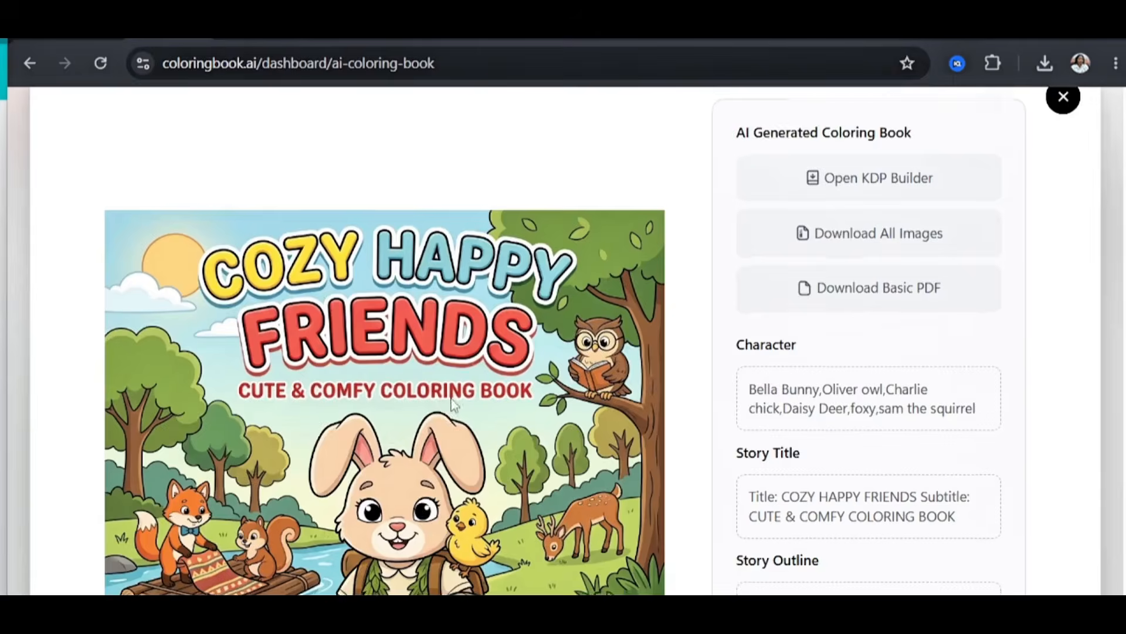
scroll(469, 399, "down", 8)
scroll(461, 365, "up", 3)
scroll(461, 365, "up", 3)
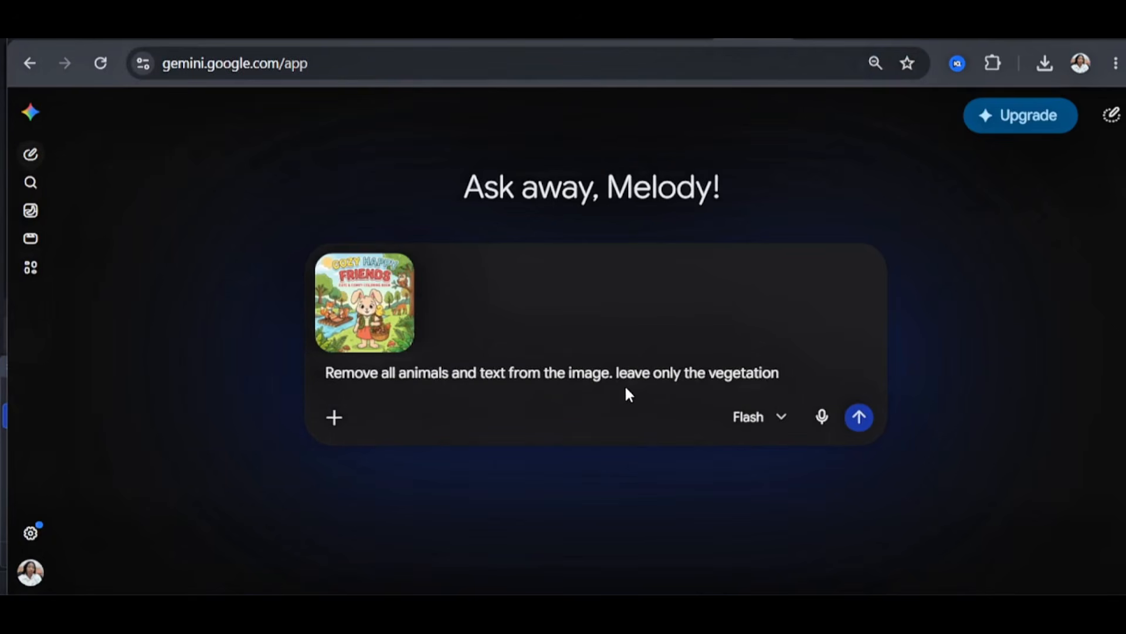
Switch to Gemini and submit the cover image with the prompt "Remove all animals and text from the image. leave only the vegetation"
left_click(858, 418)
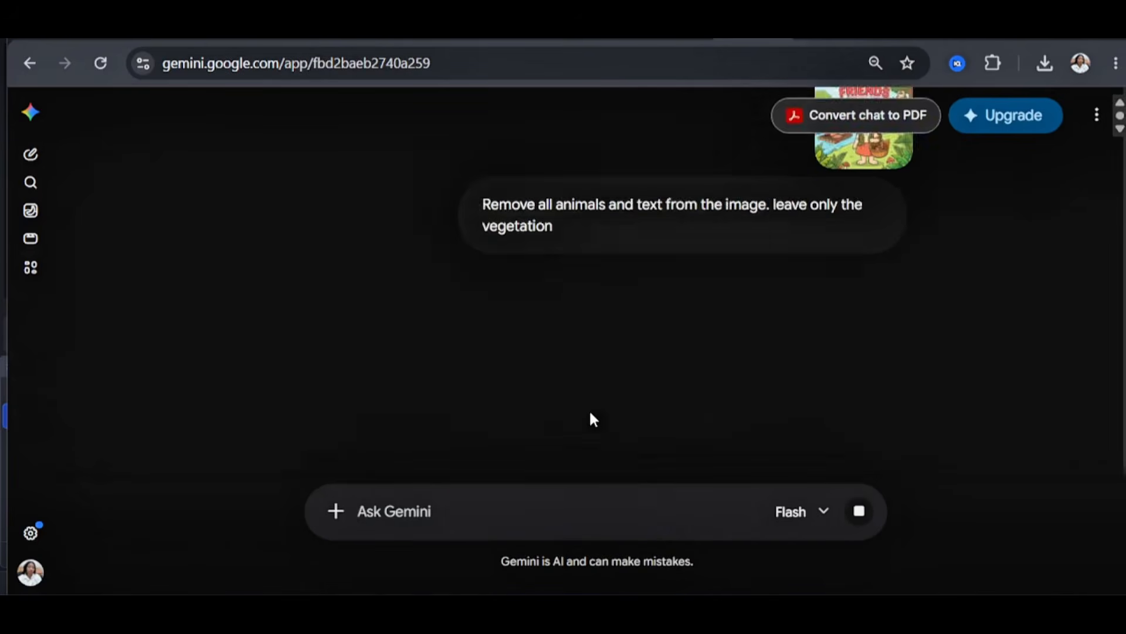
scroll(533, 276, "up", 3)
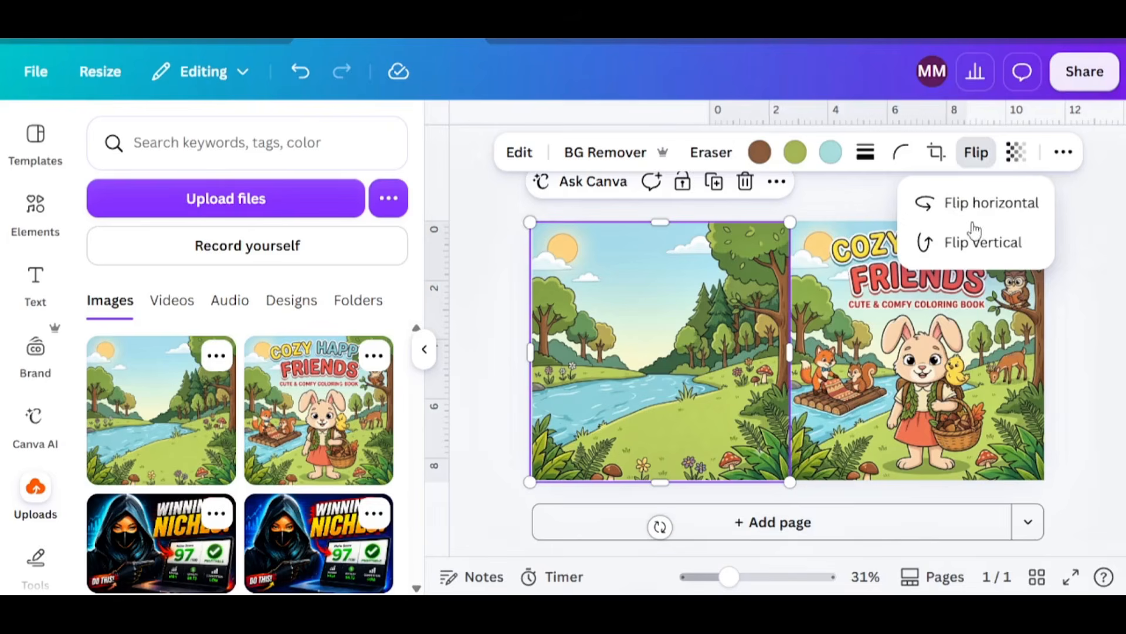
Switch to the Canva cover document and flip the back-cover scenery image horizontally
left_click(975, 205)
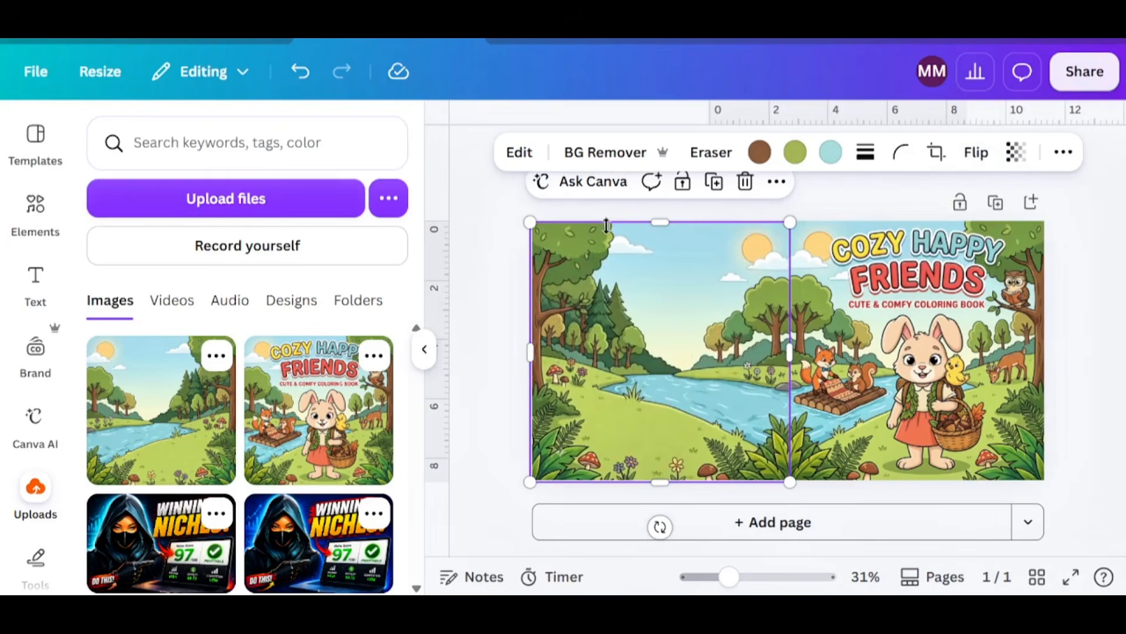
scroll(70, 474, "down", 3)
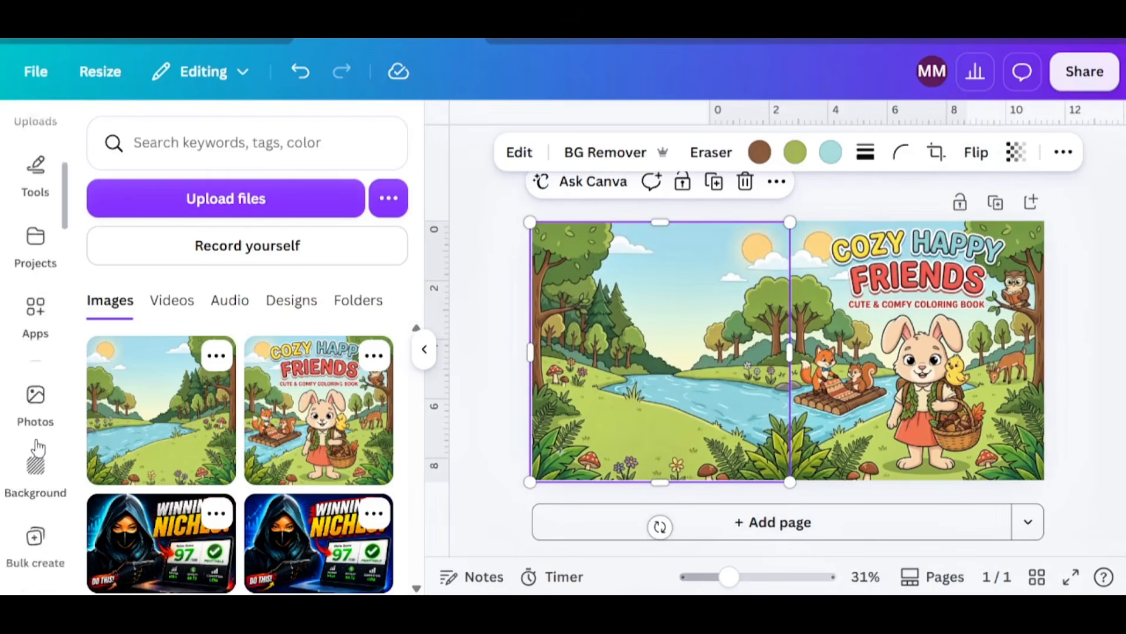